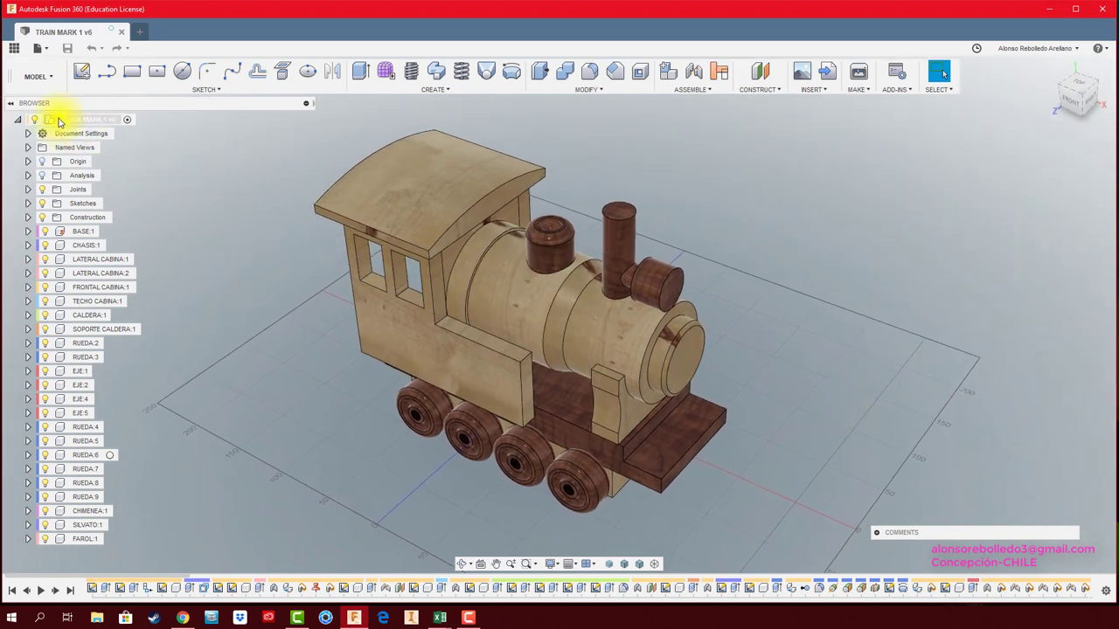
Create a drawing of the full assembly on an ISO A3 sheet in millimetres
click(44, 76)
mouse_move(37, 247)
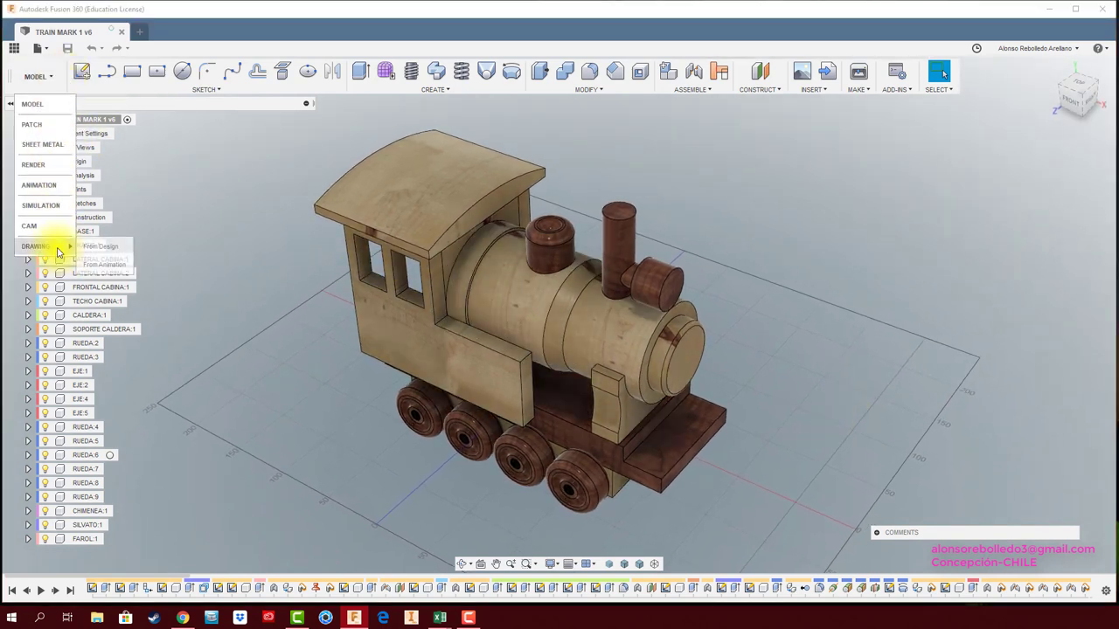
click(87, 245)
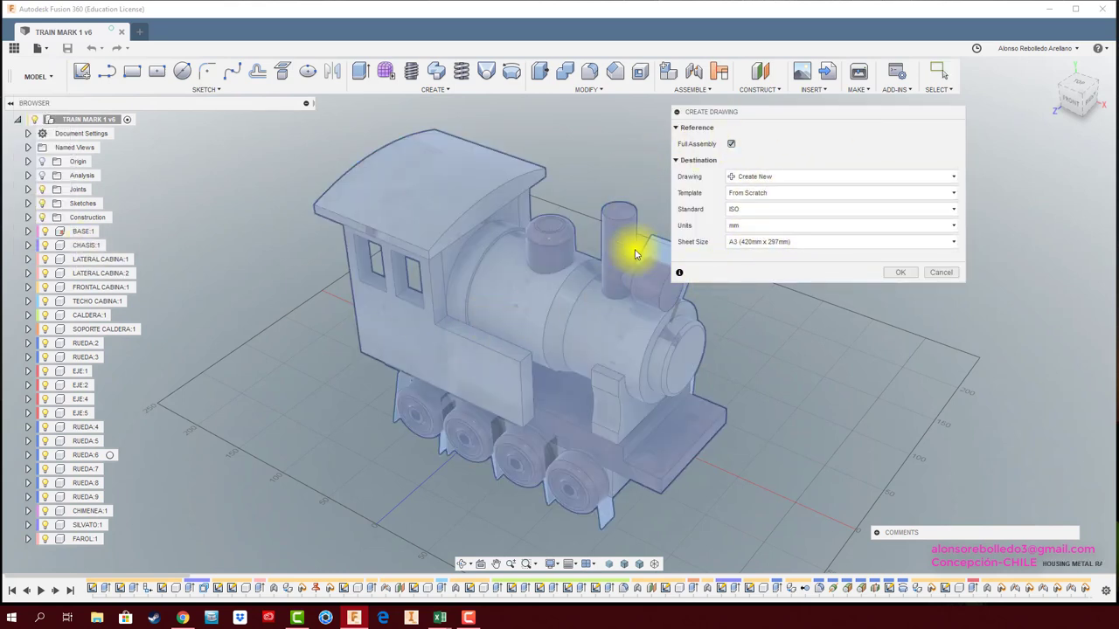
click(896, 274)
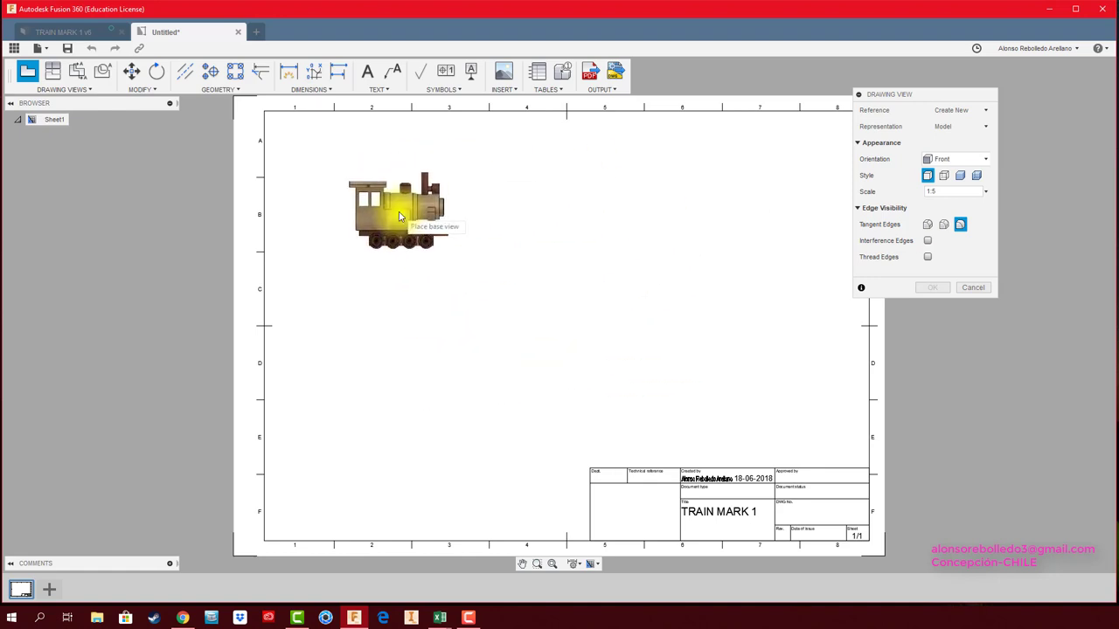
Place the train's front view at 1:2 scale with Shaded with Hidden Edges style
click(986, 192)
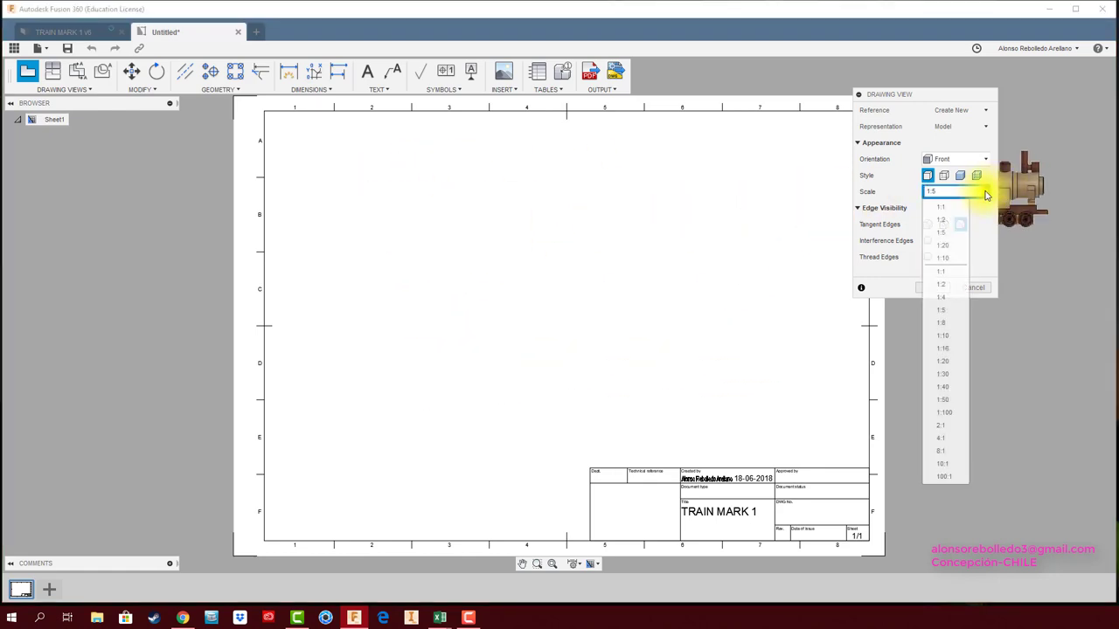
click(946, 275)
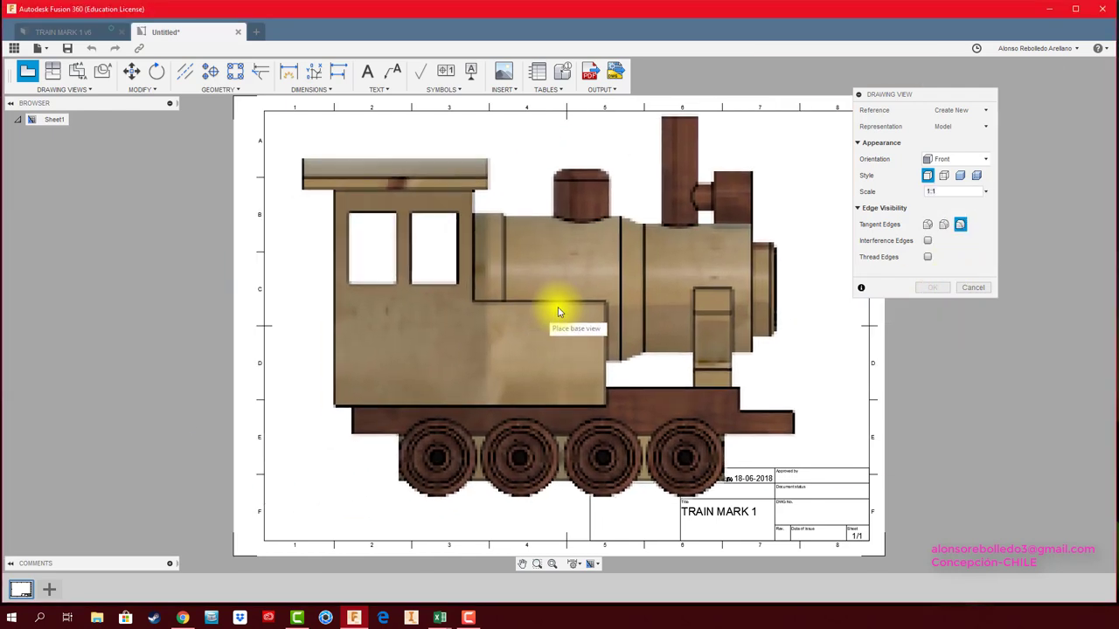
click(986, 194)
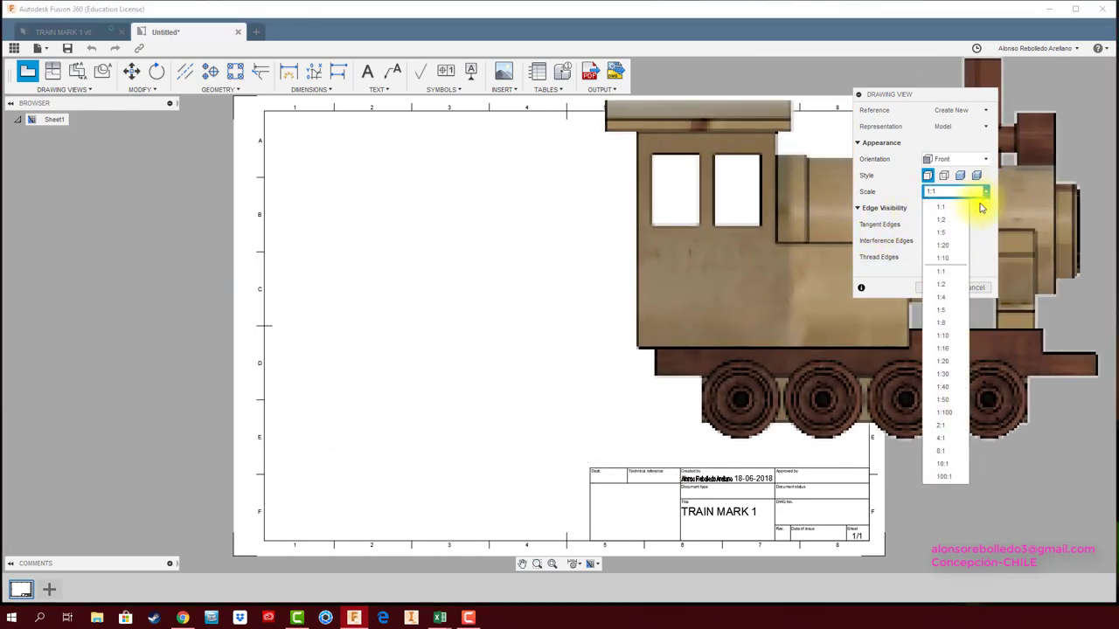
click(959, 222)
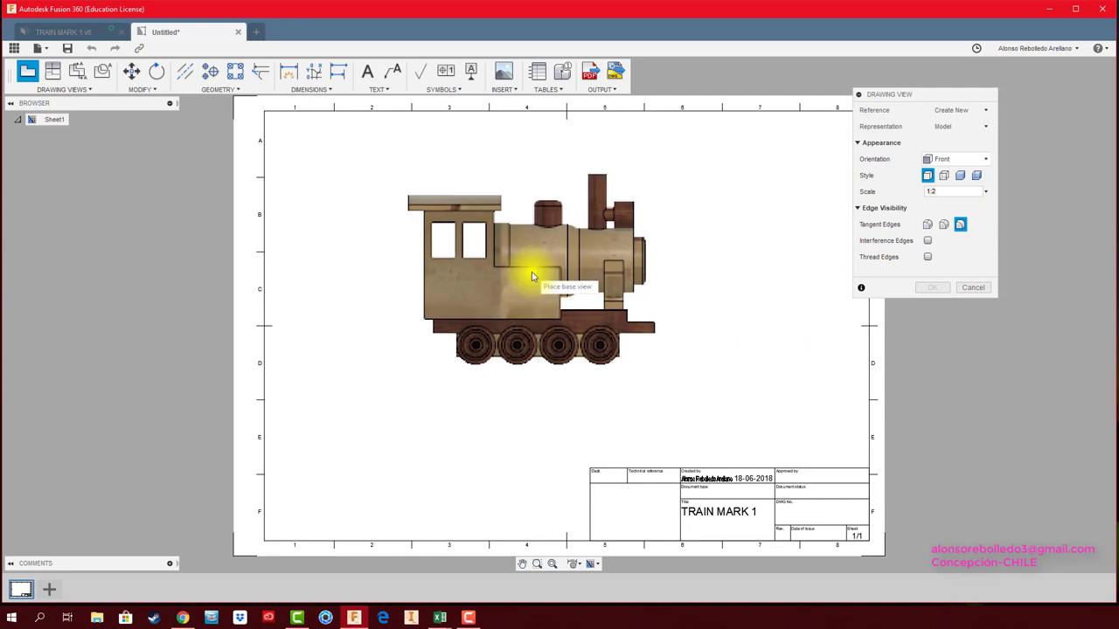
click(543, 279)
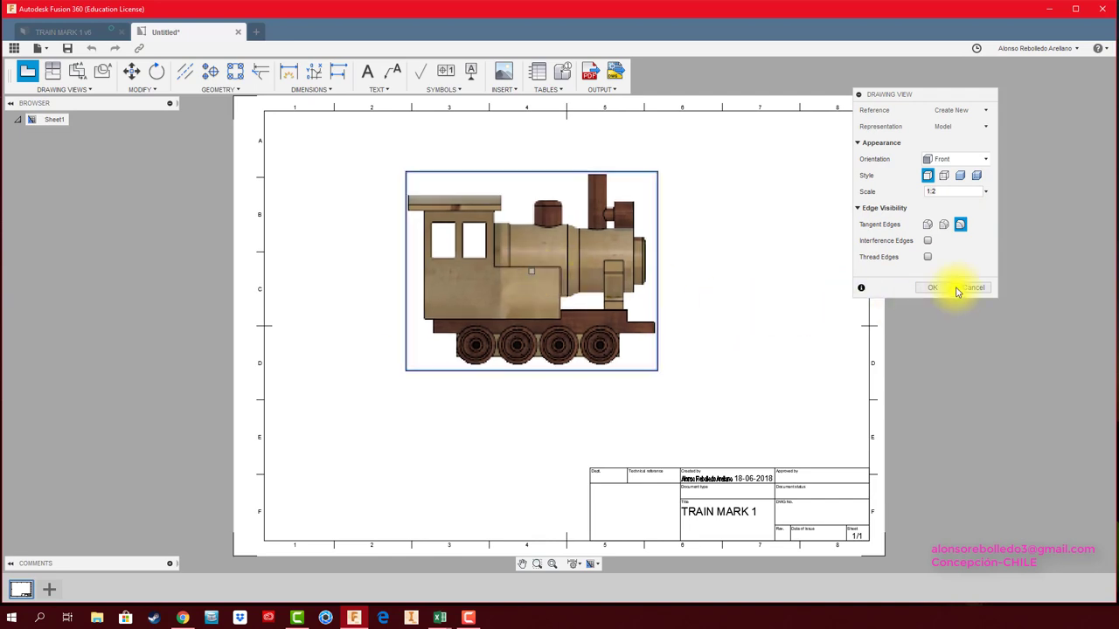
click(976, 177)
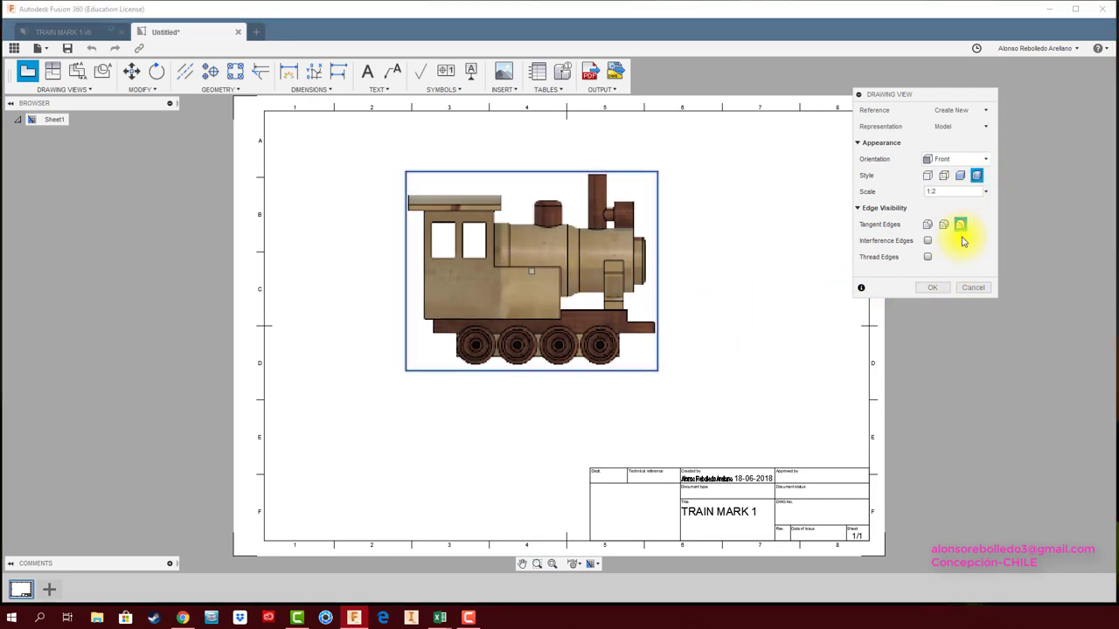
click(942, 289)
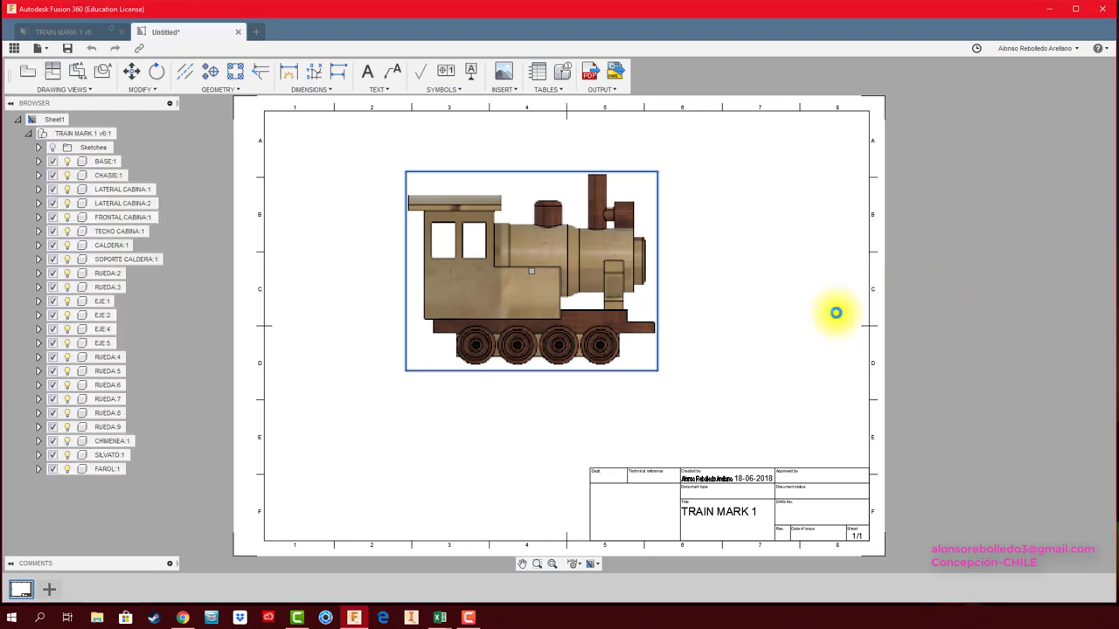
Drag the train's front view slightly left on the sheet and zoom in to inspect it
click(494, 394)
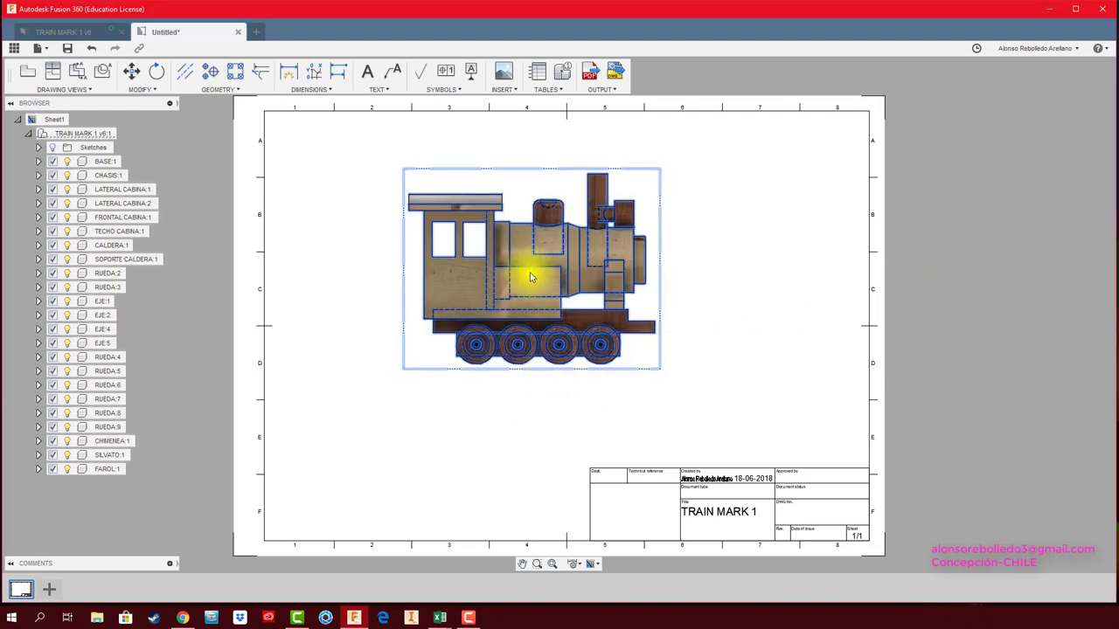
drag(533, 274, 477, 289)
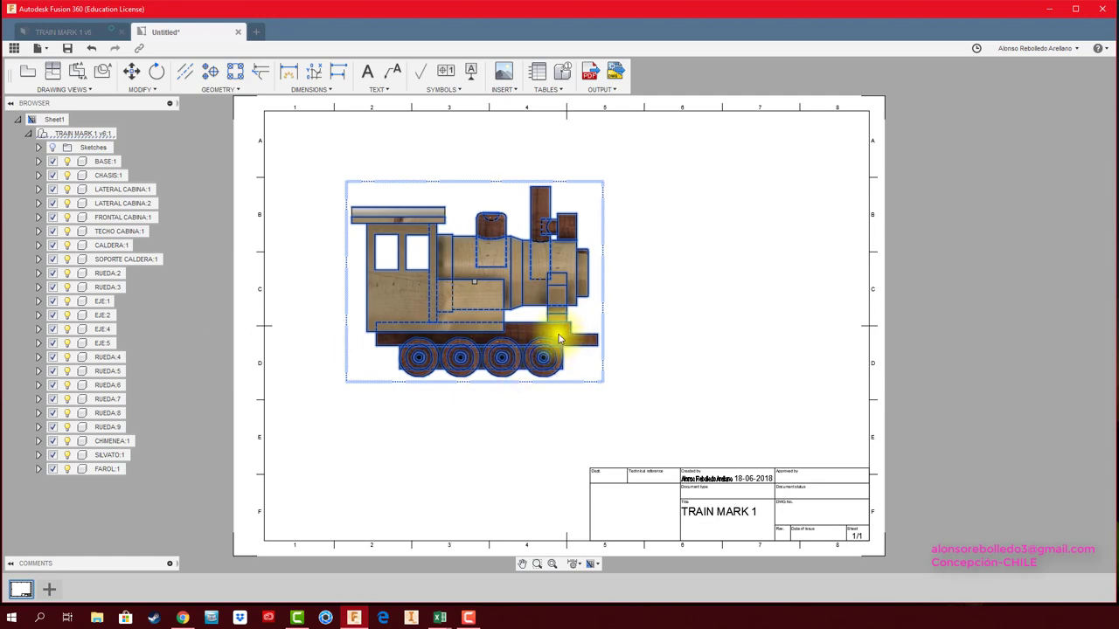
scroll(559, 339, up, 2)
scroll(562, 327, up, 3)
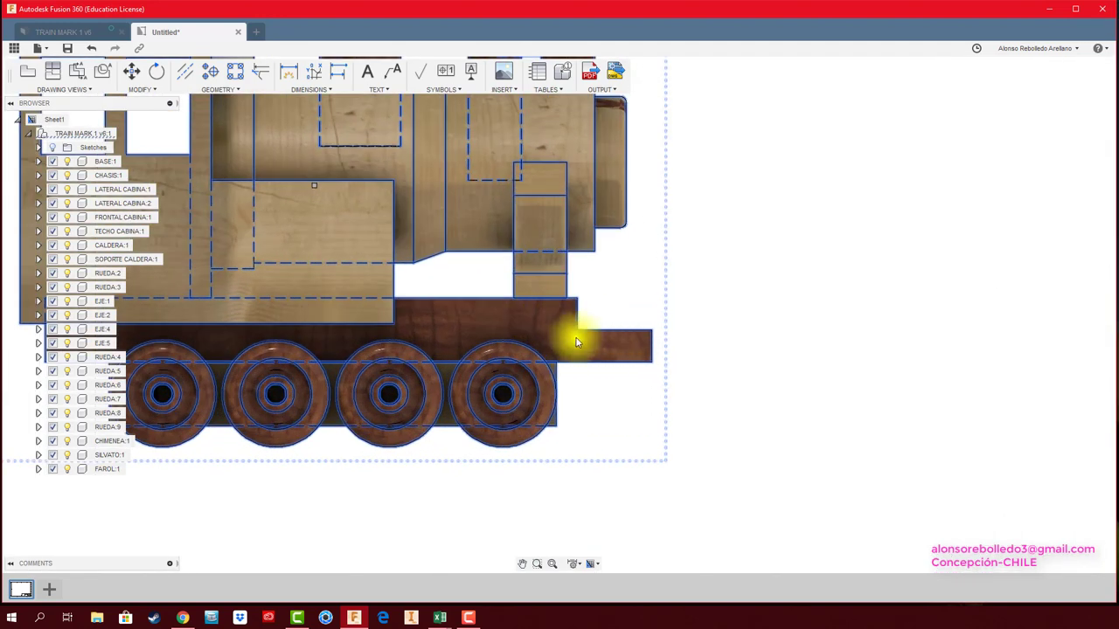
scroll(572, 349, down, 3)
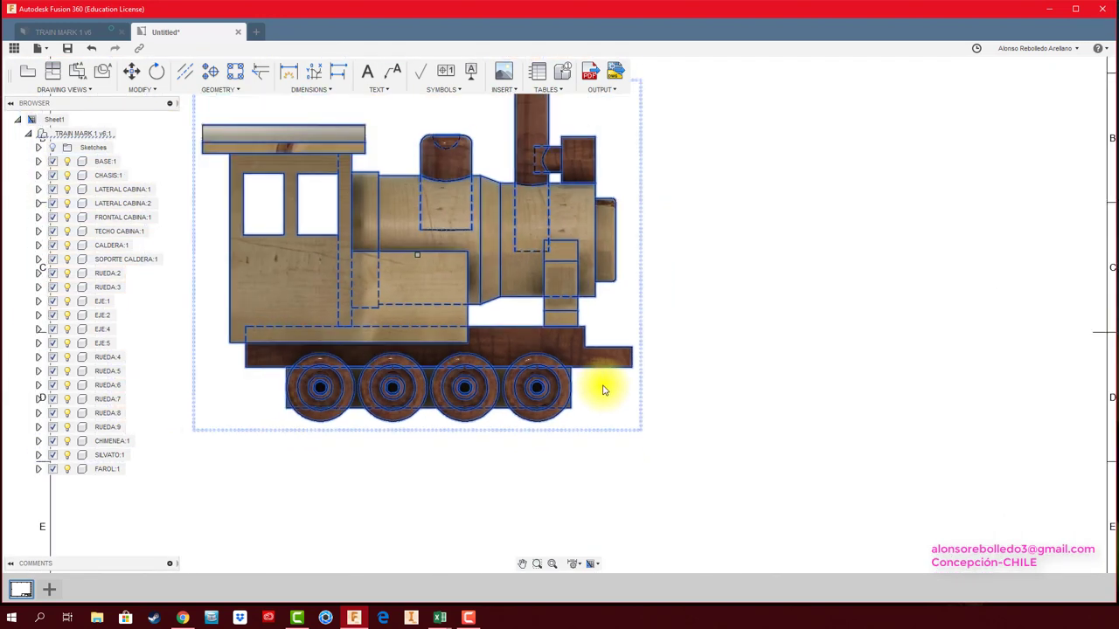
middle_drag(566, 392, 637, 387)
middle_drag(342, 327, 355, 330)
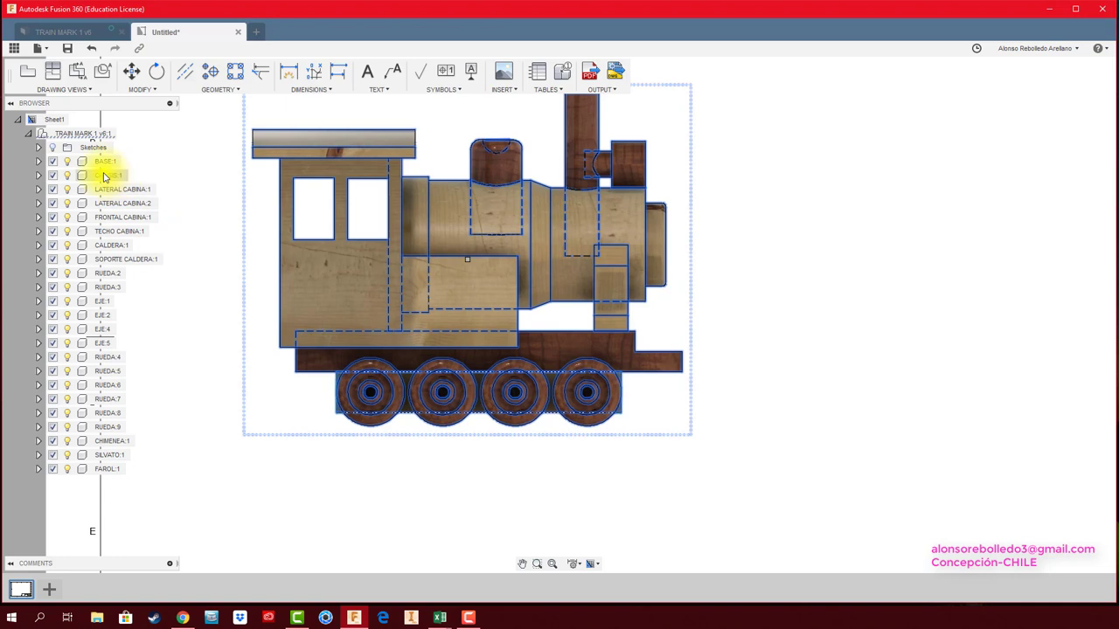
click(80, 178)
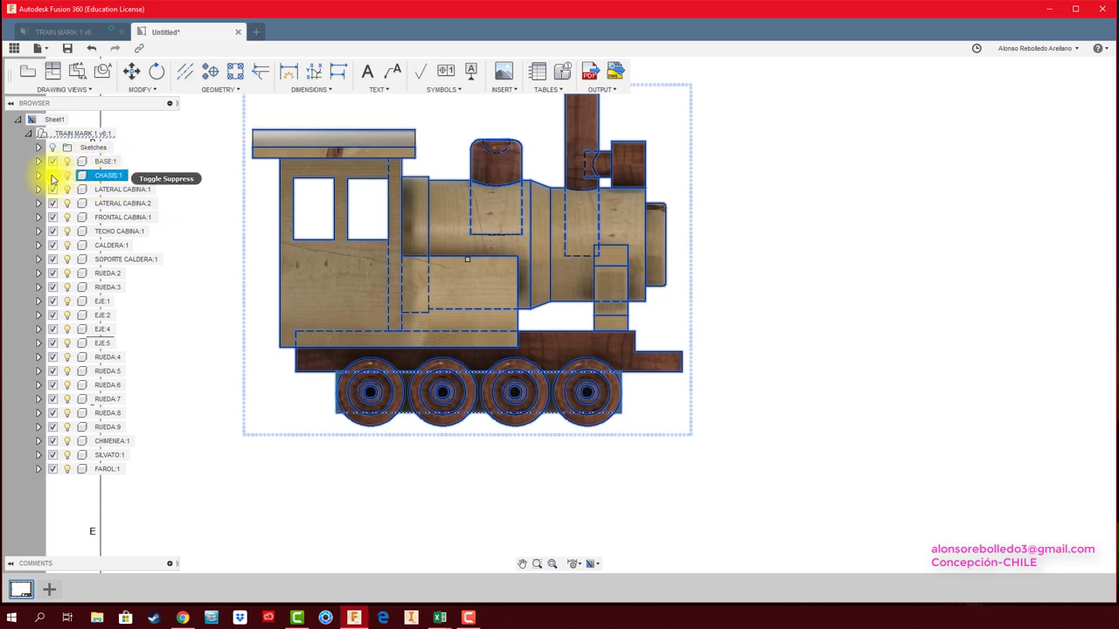
click(53, 178)
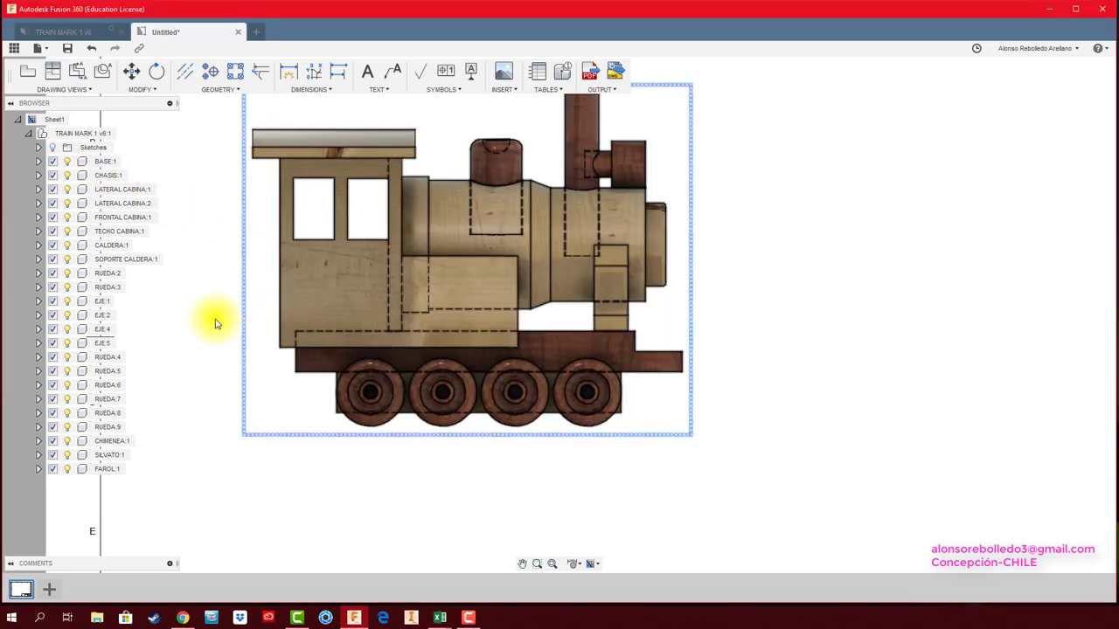
click(52, 175)
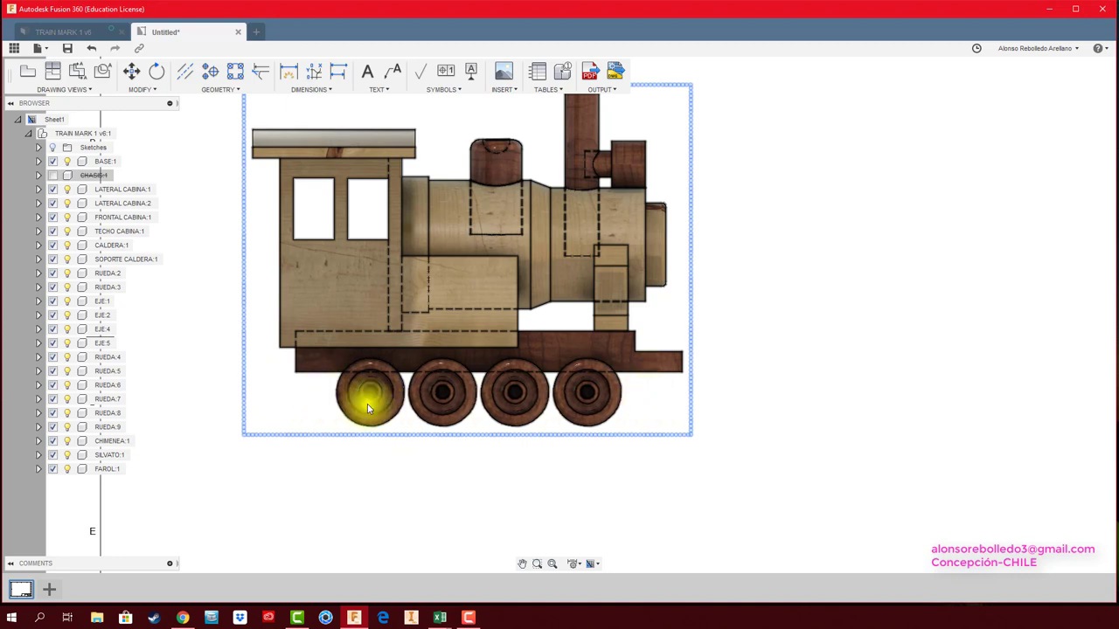
click(53, 175)
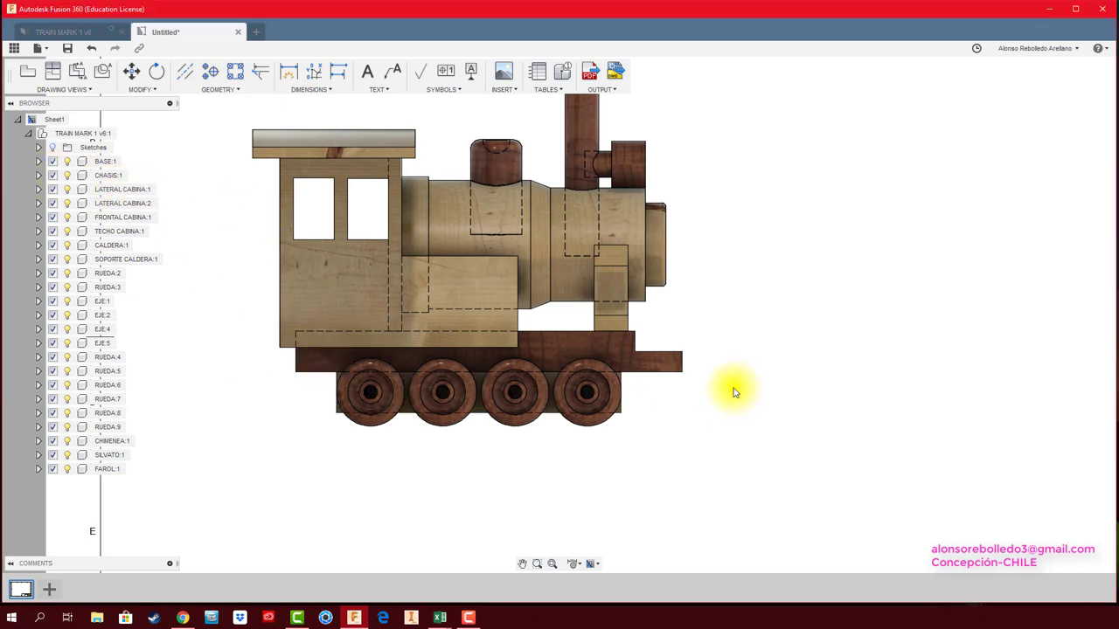
click(661, 358)
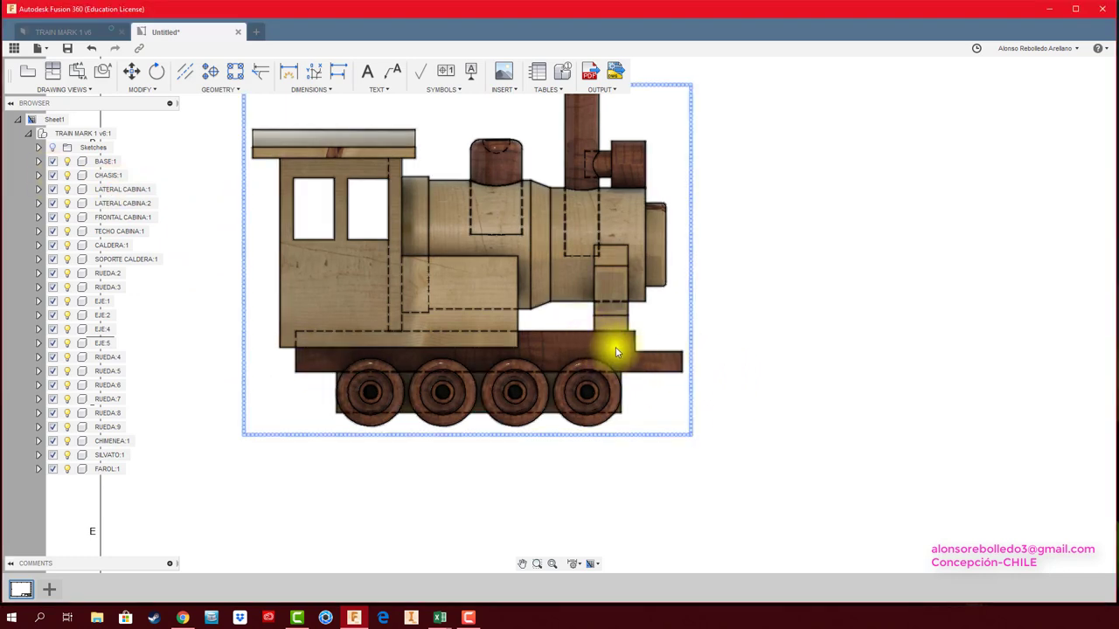
Suppress all components except BASE:1 so only the base plank remains visible
scroll(610, 346, up, 2)
scroll(609, 347, up, 2)
scroll(437, 341, down, 2)
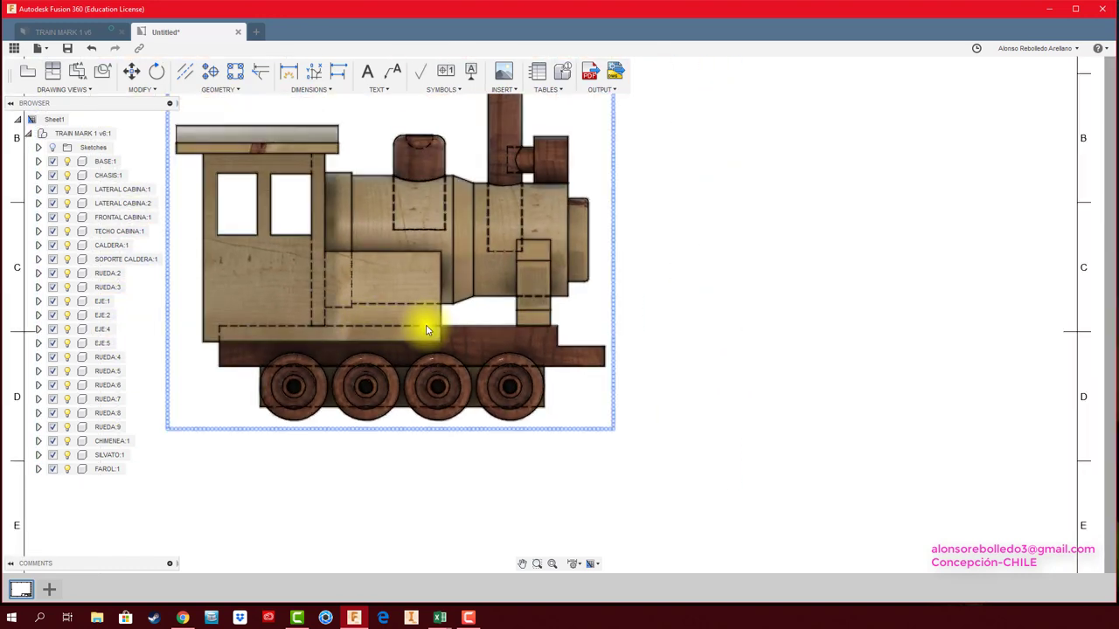
scroll(525, 350, down, 2)
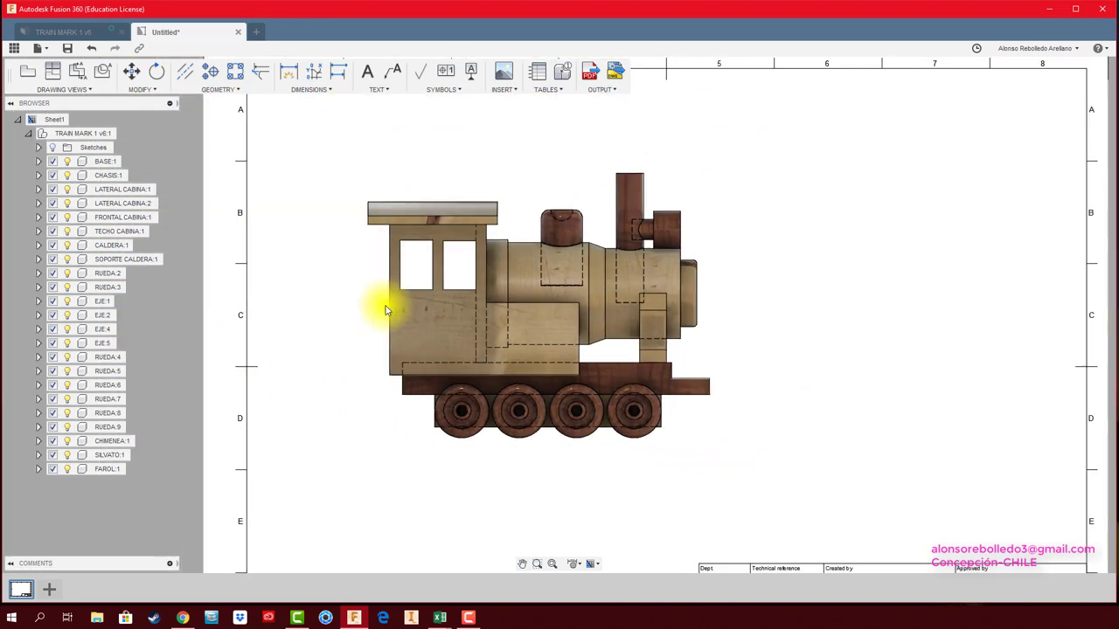
right_click(103, 163)
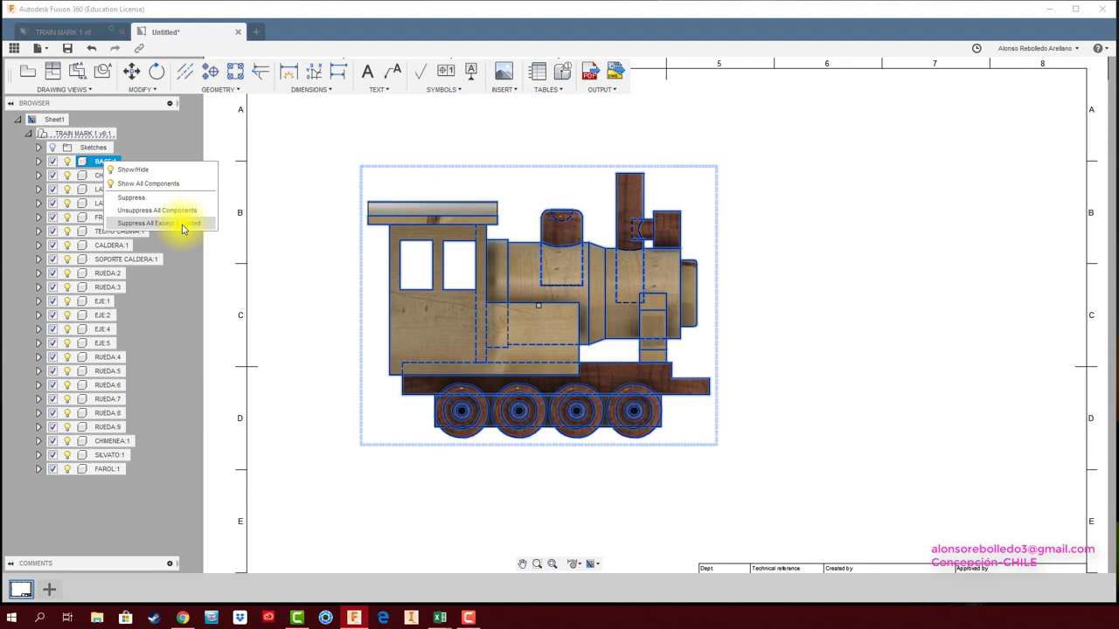
click(183, 225)
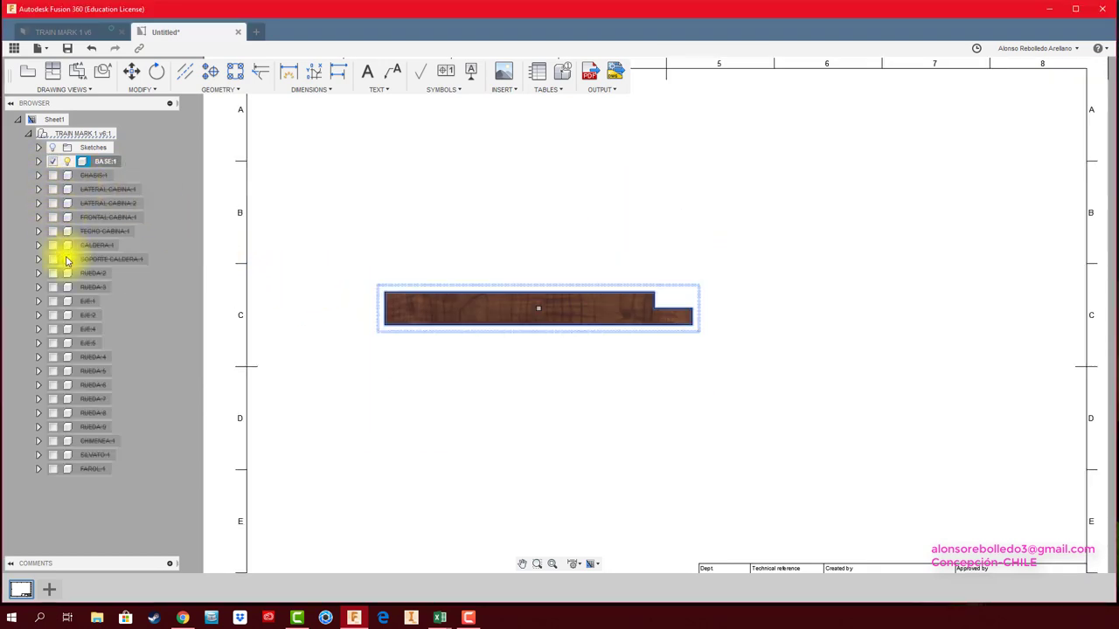
Move the base plank's front view up toward the top of the sheet
scroll(549, 334, down, 1)
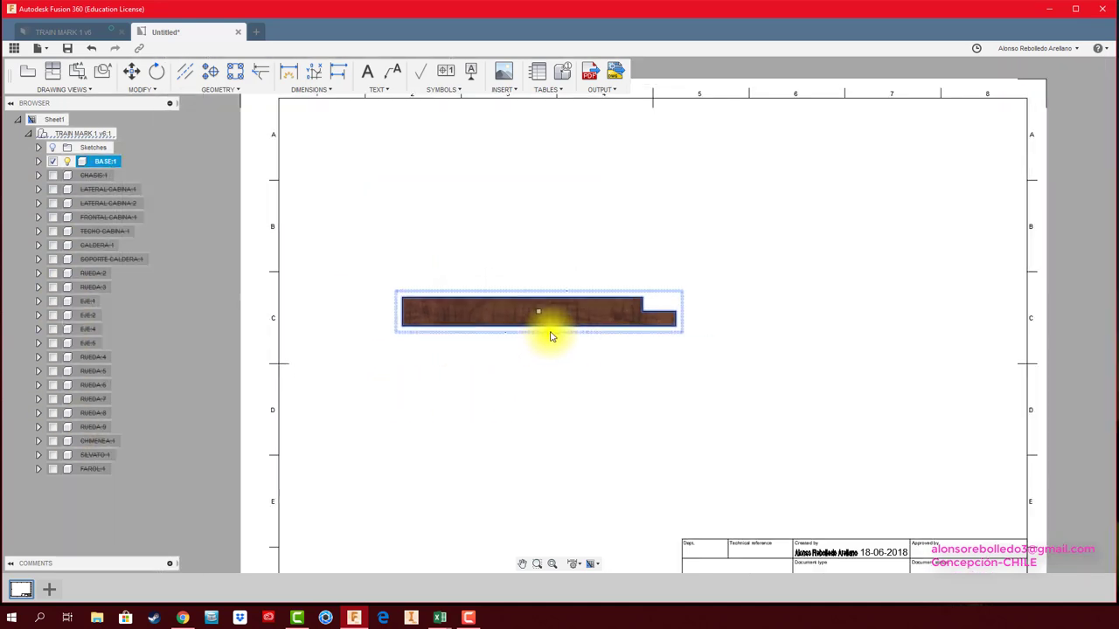
scroll(611, 363, down, 3)
middle_drag(617, 367, 524, 260)
scroll(507, 245, up, 2)
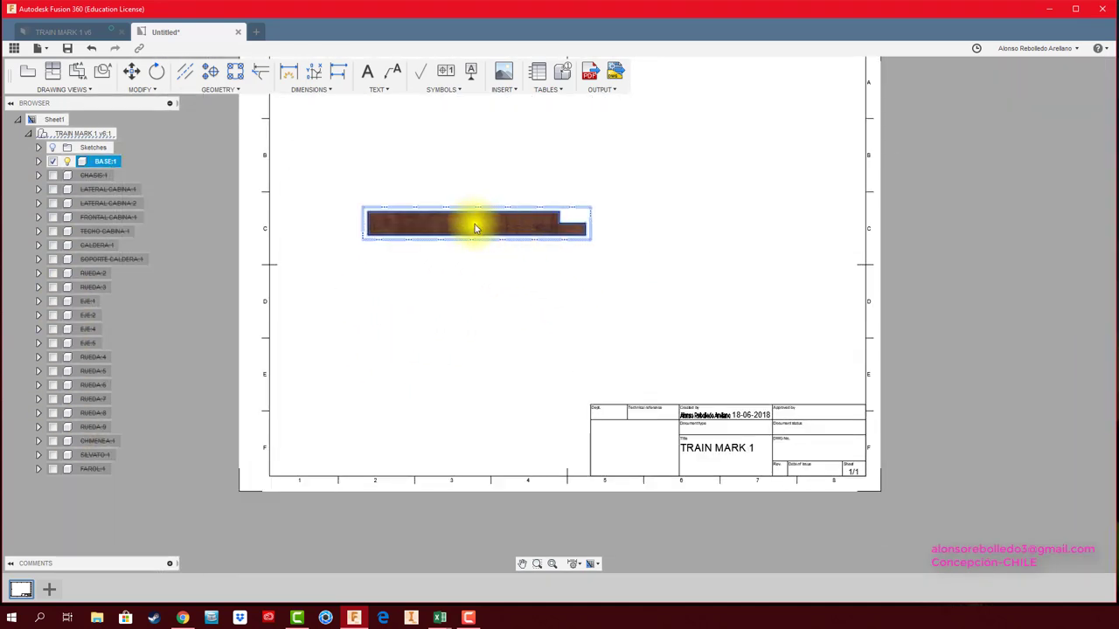
mouse_move(475, 228)
mouse_down()
mouse_move(482, 163)
mouse_move(482, 181)
mouse_up()
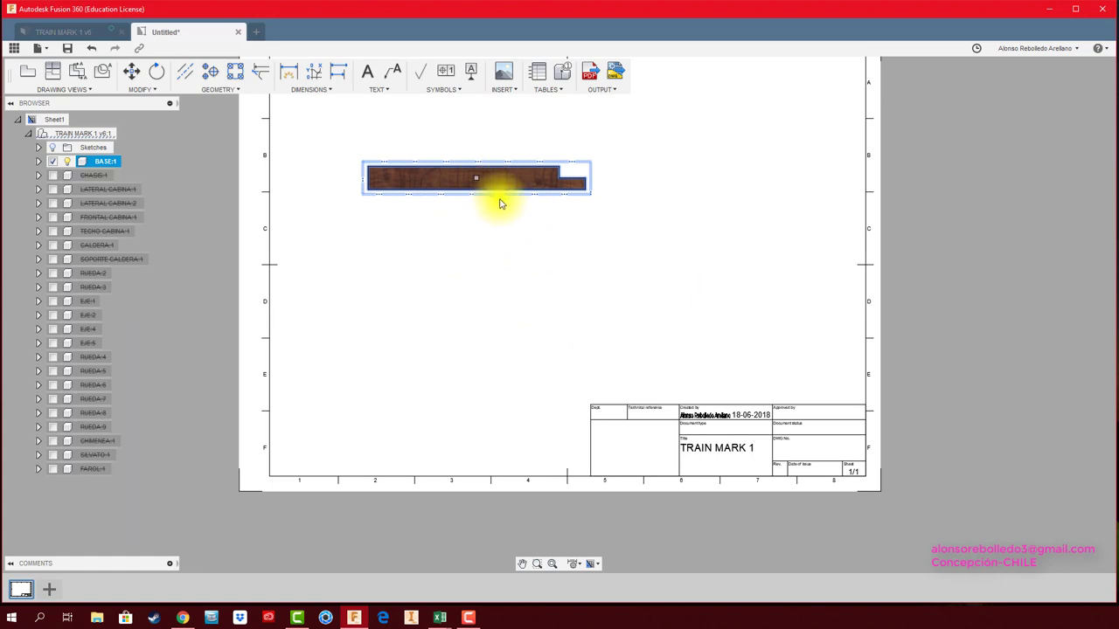
Change the base view's scale to 1:1 and shift it slightly right
double_click(505, 185)
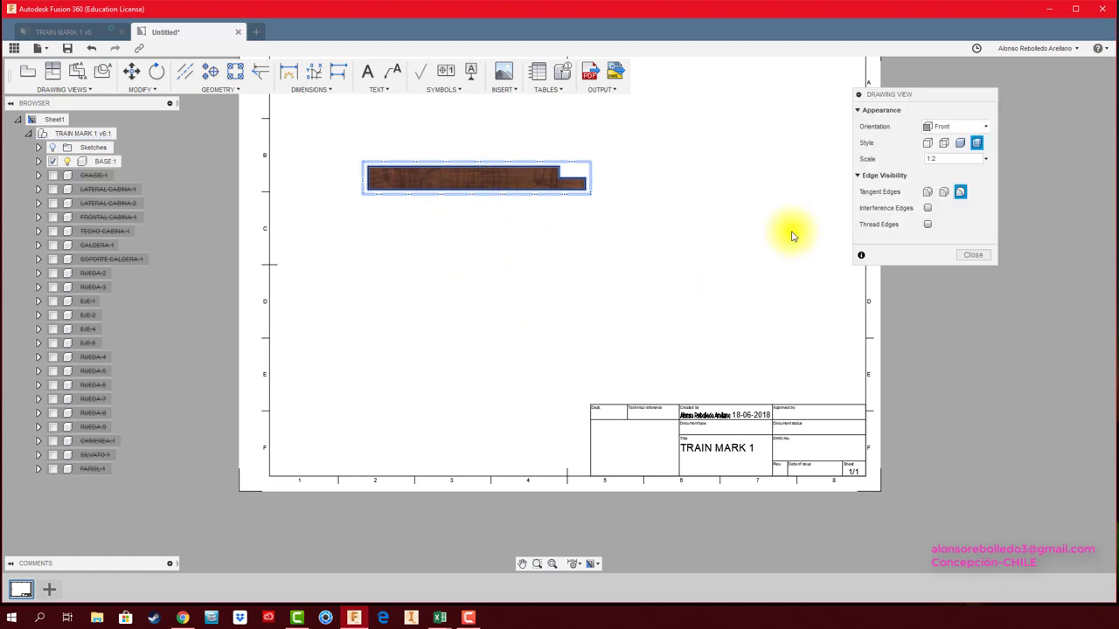
click(986, 163)
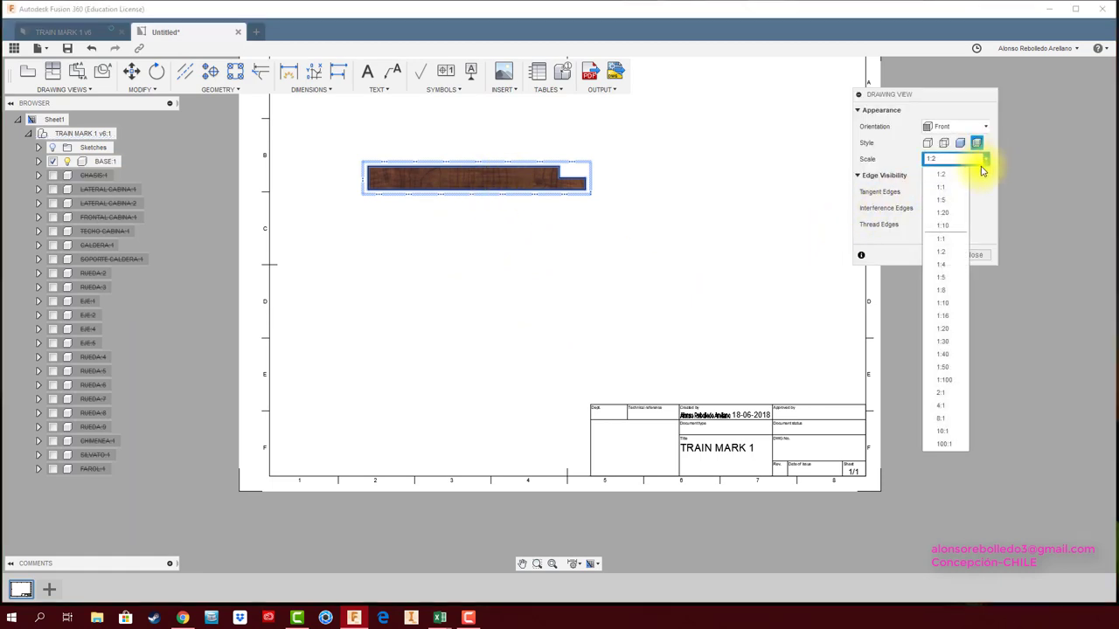
click(944, 246)
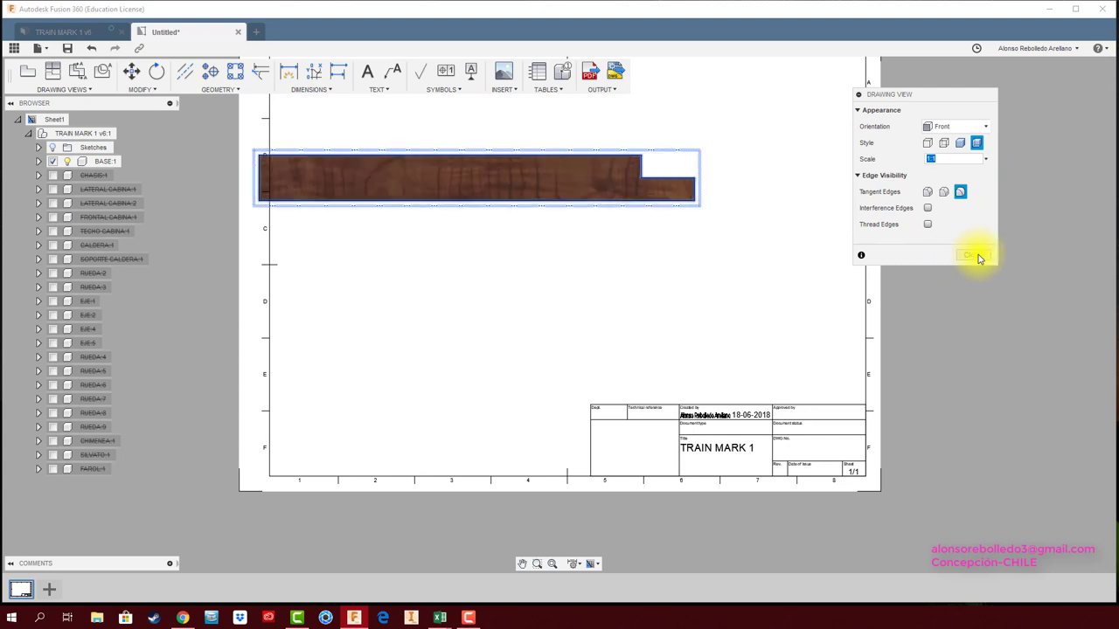
click(977, 255)
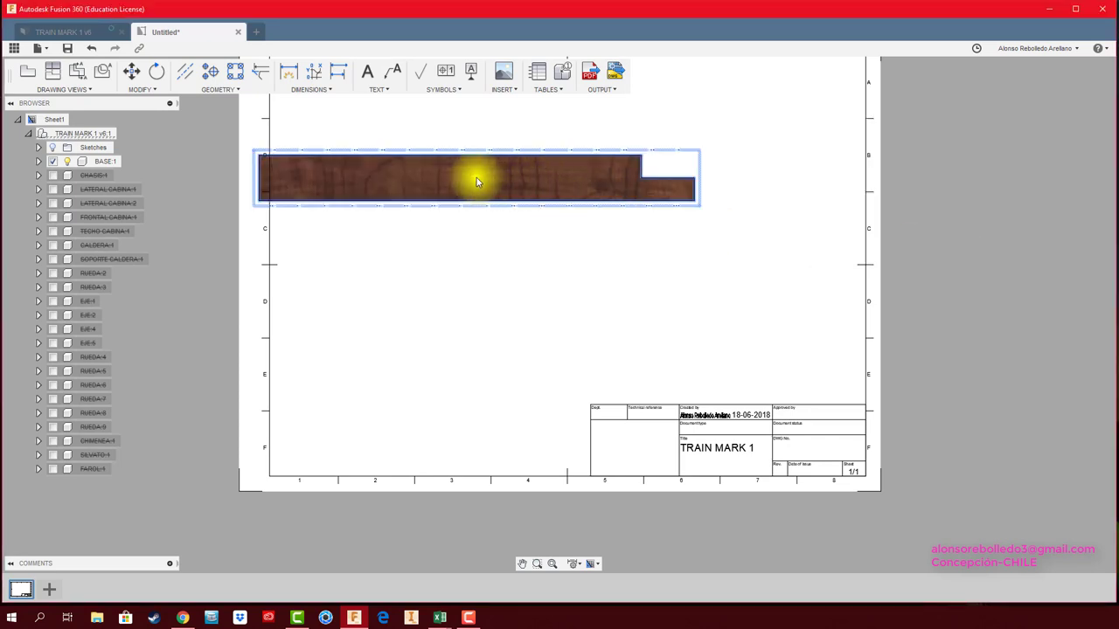
drag(476, 178, 542, 183)
scroll(563, 262, down, 1)
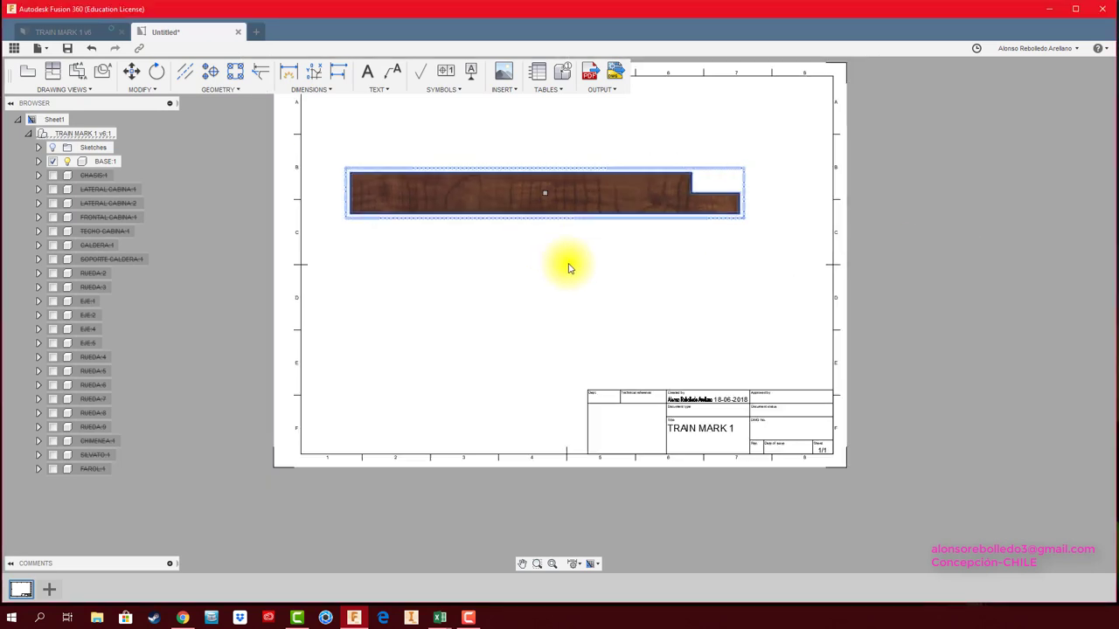
middle_drag(569, 264, 530, 287)
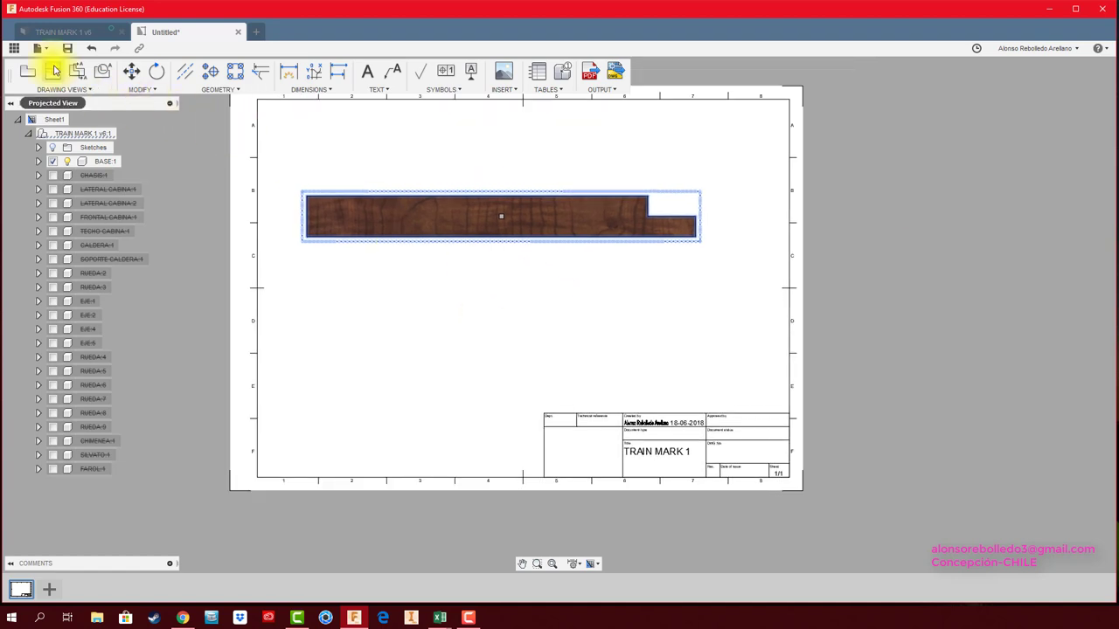
Add a projected view of the base plank below the front view
click(54, 71)
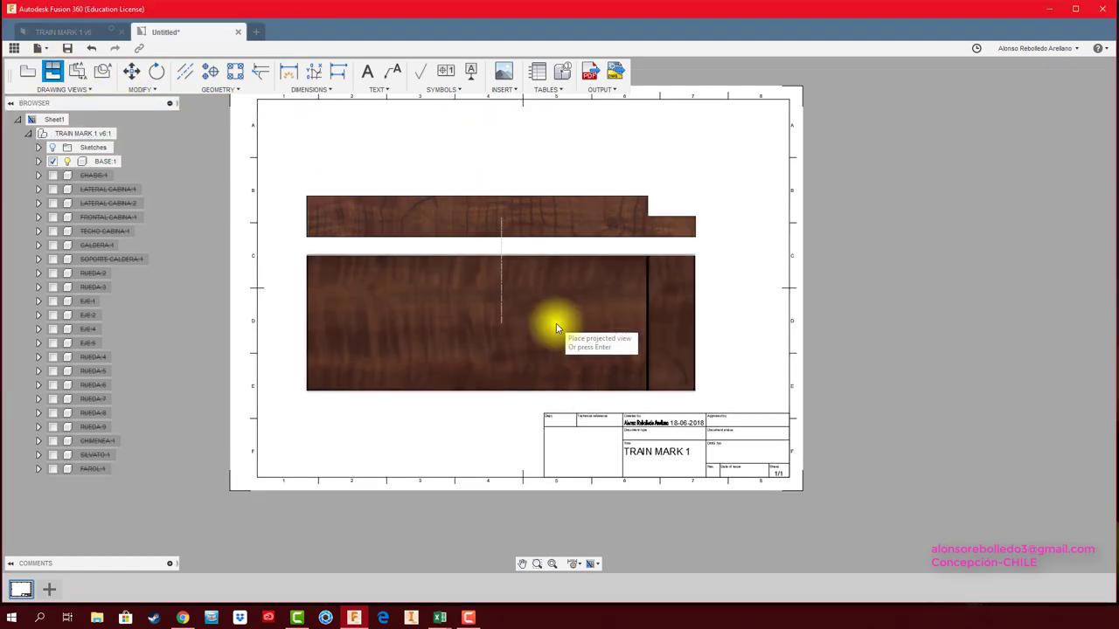
right_click(555, 325)
click(564, 289)
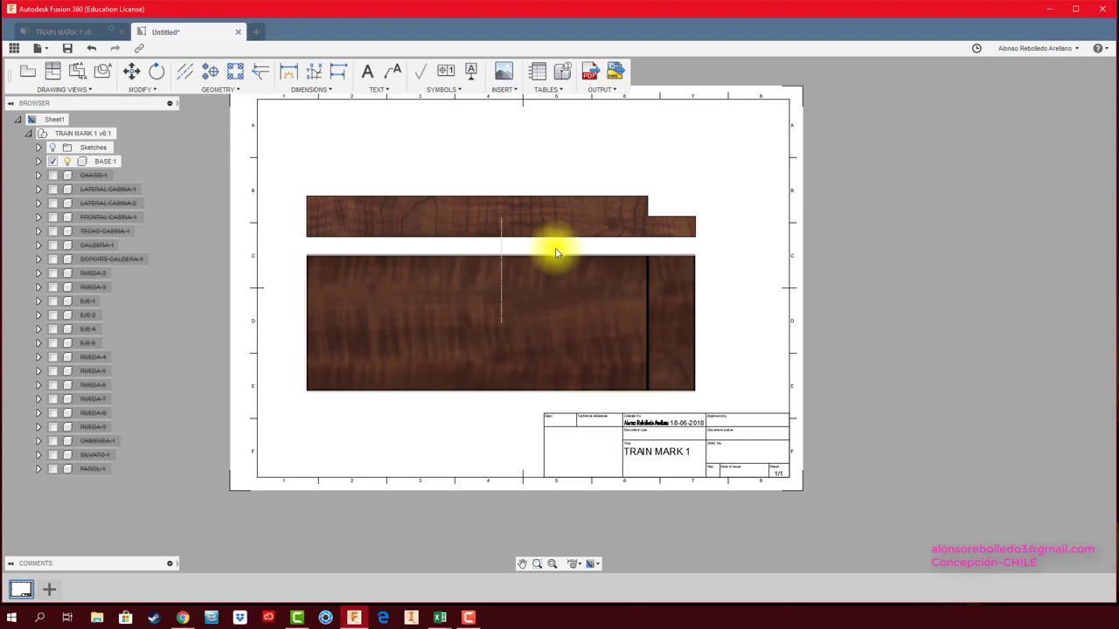
Move the front view higher and the lower view up slightly to space them evenly
click(559, 240)
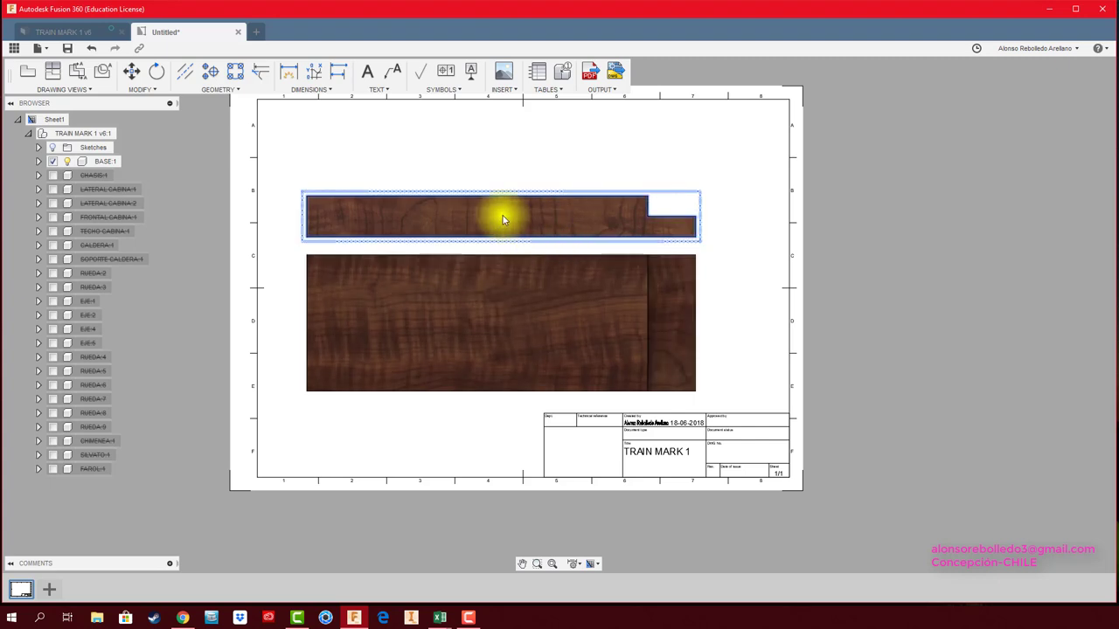
drag(502, 218, 505, 170)
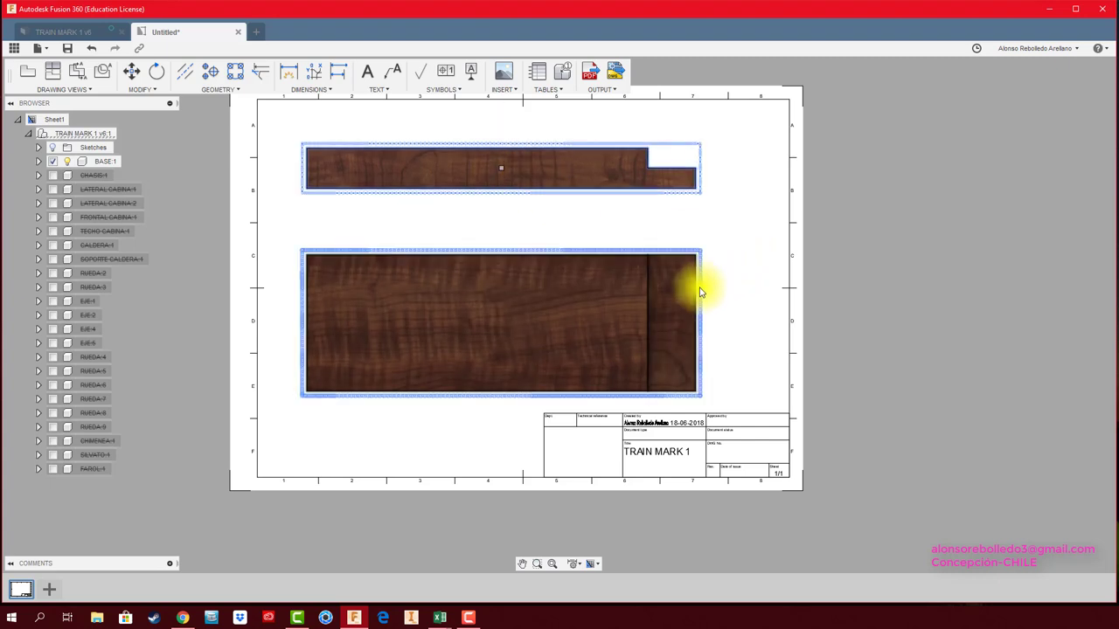
click(491, 306)
drag(499, 328, 505, 306)
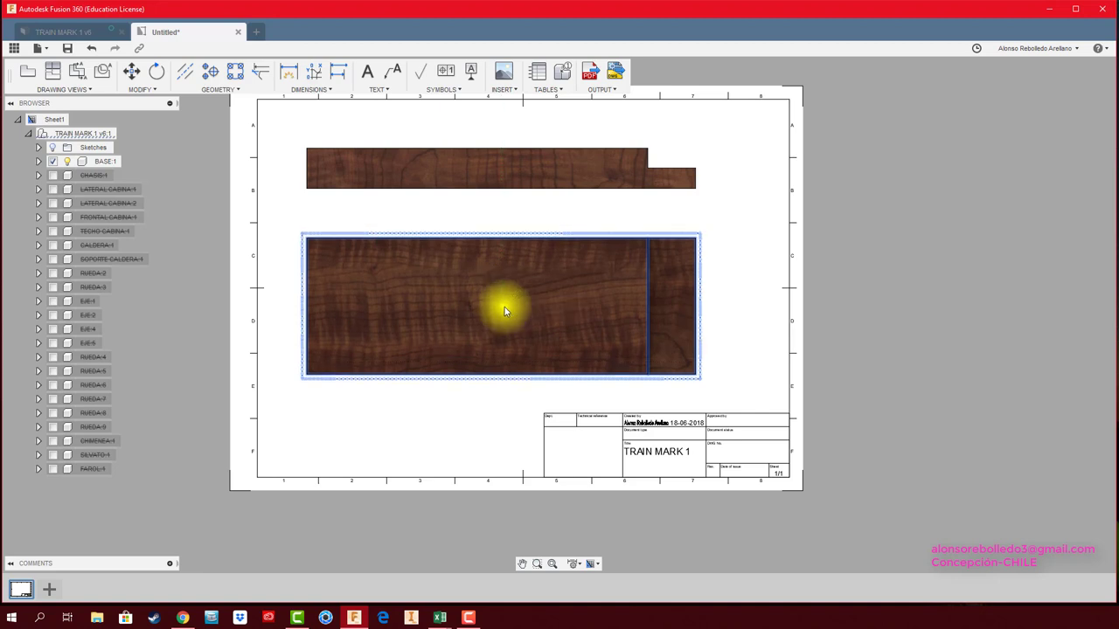
click(738, 258)
middle_drag(737, 248, 767, 250)
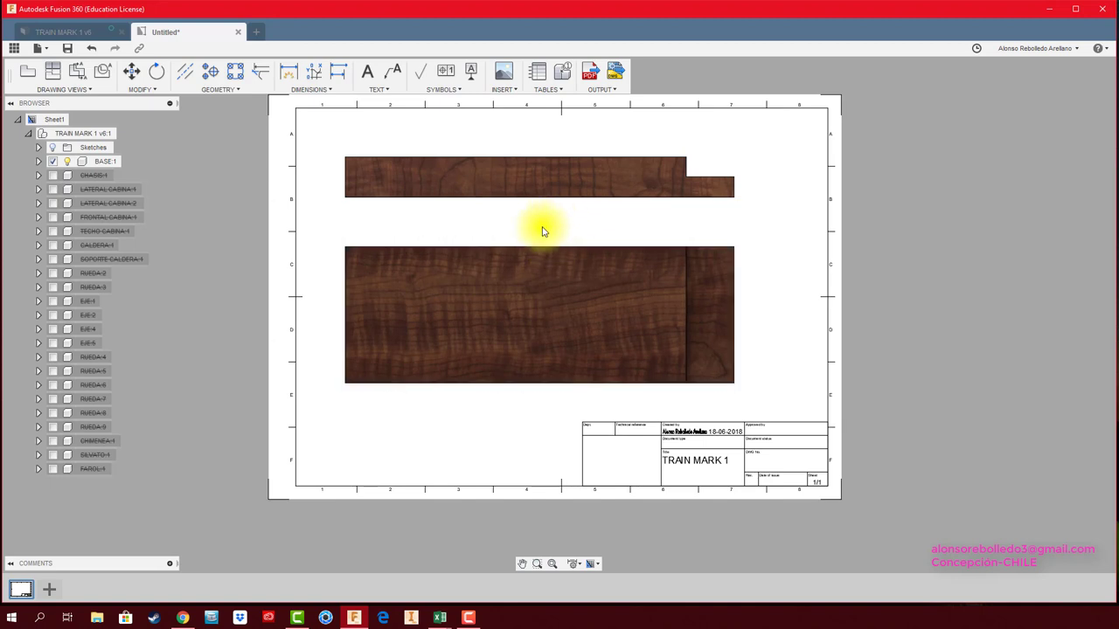
Draw a lengthwise centerline through the lower view and stretch both ends past the view
click(184, 72)
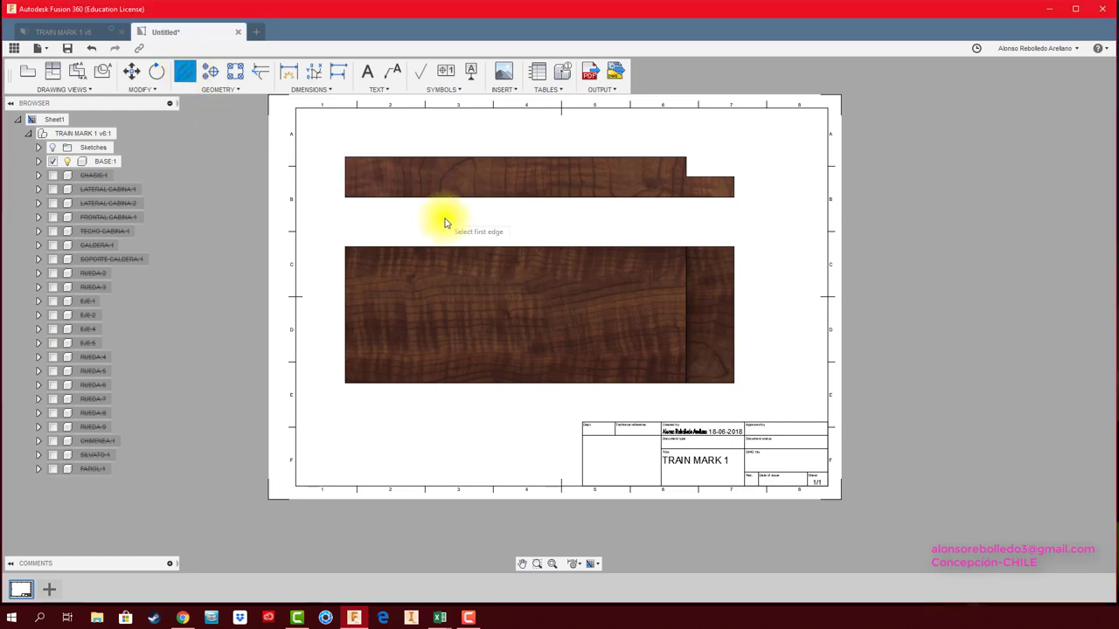
click(472, 382)
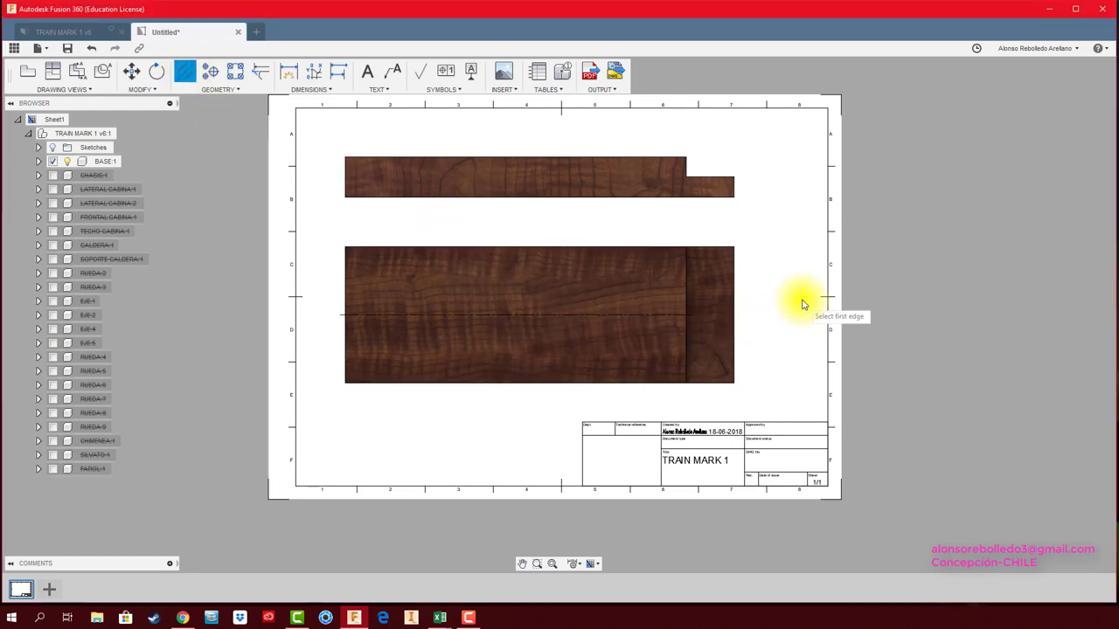
scroll(752, 313, up, 2)
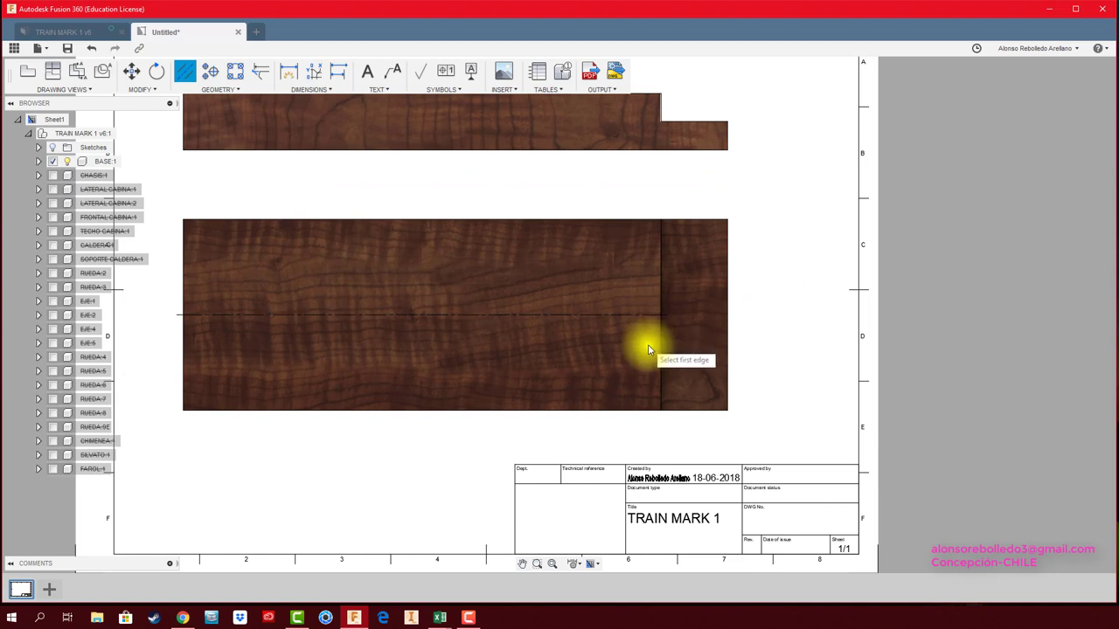
key(Escape)
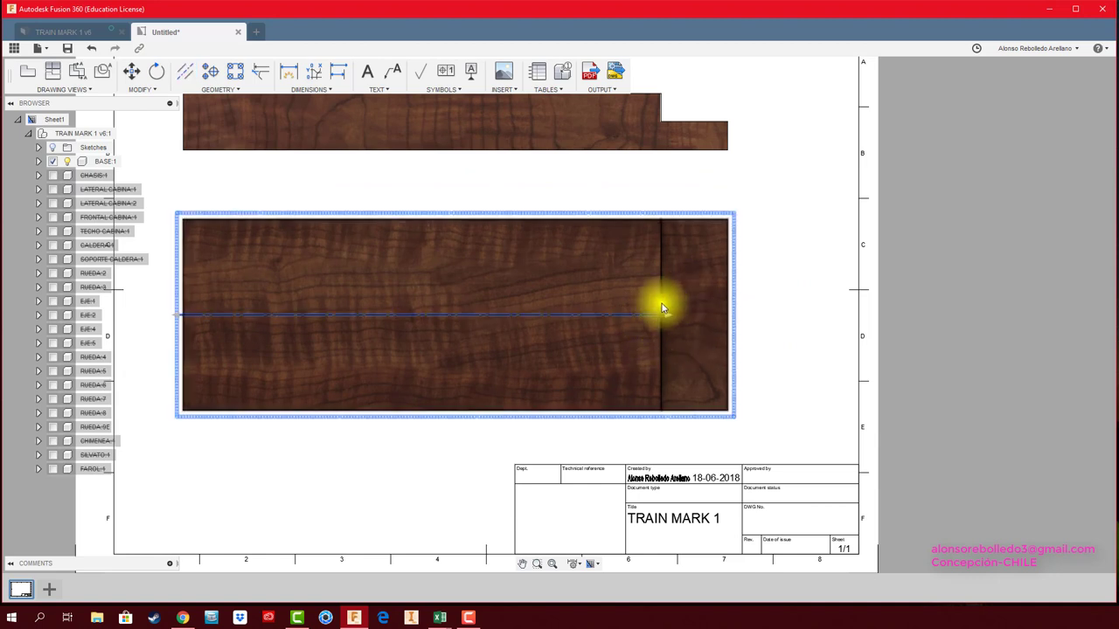
drag(666, 314, 757, 318)
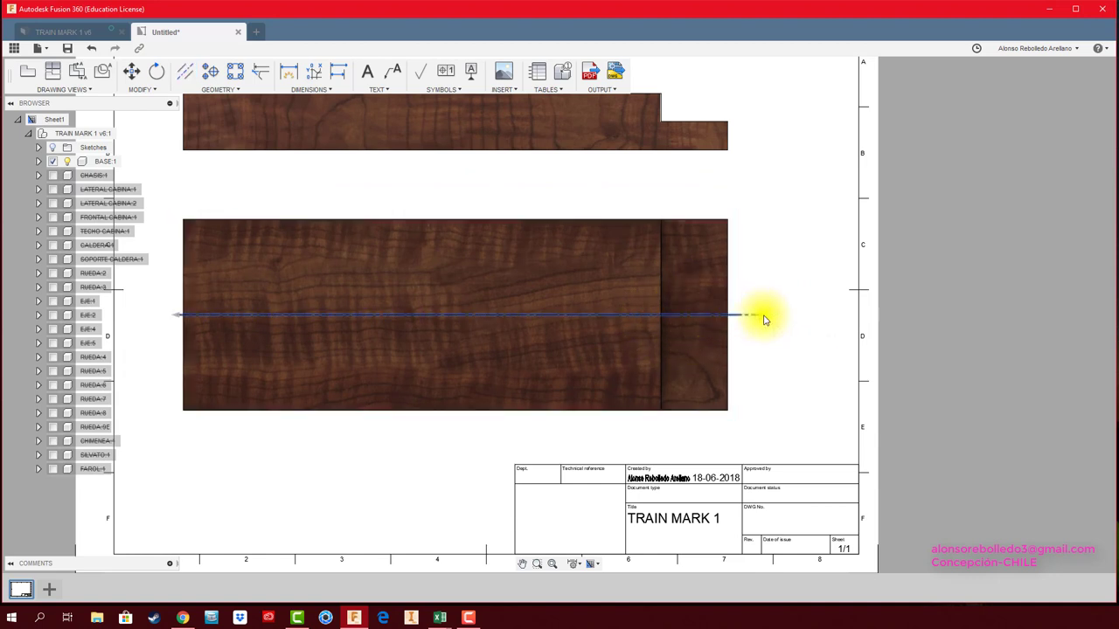
middle_drag(199, 320, 374, 324)
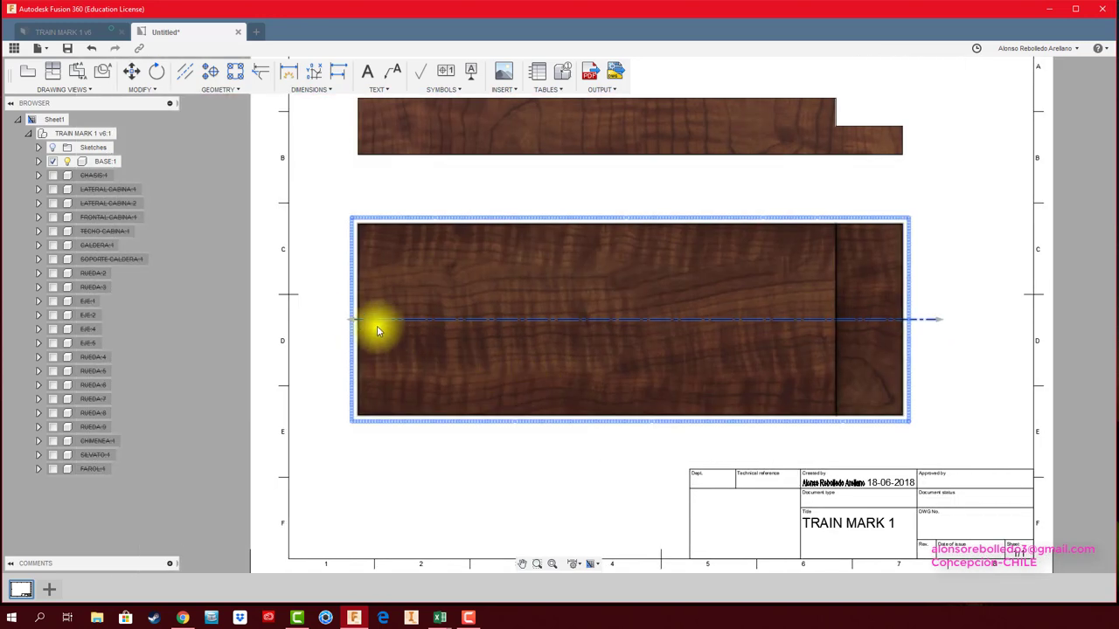
click(329, 324)
drag(357, 323, 322, 322)
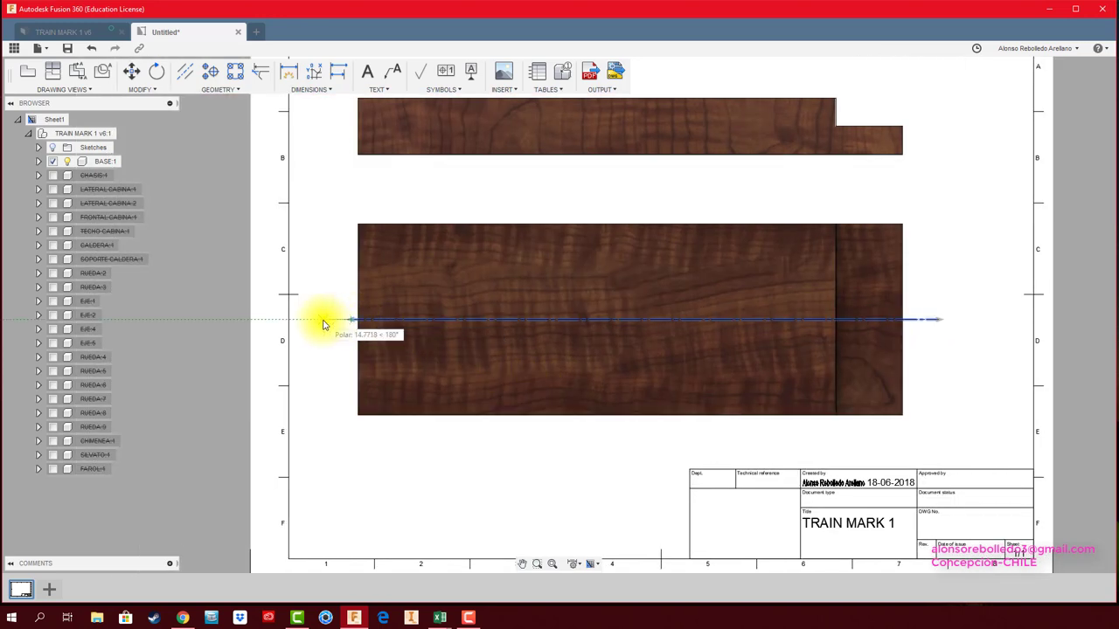
scroll(397, 360, down, 3)
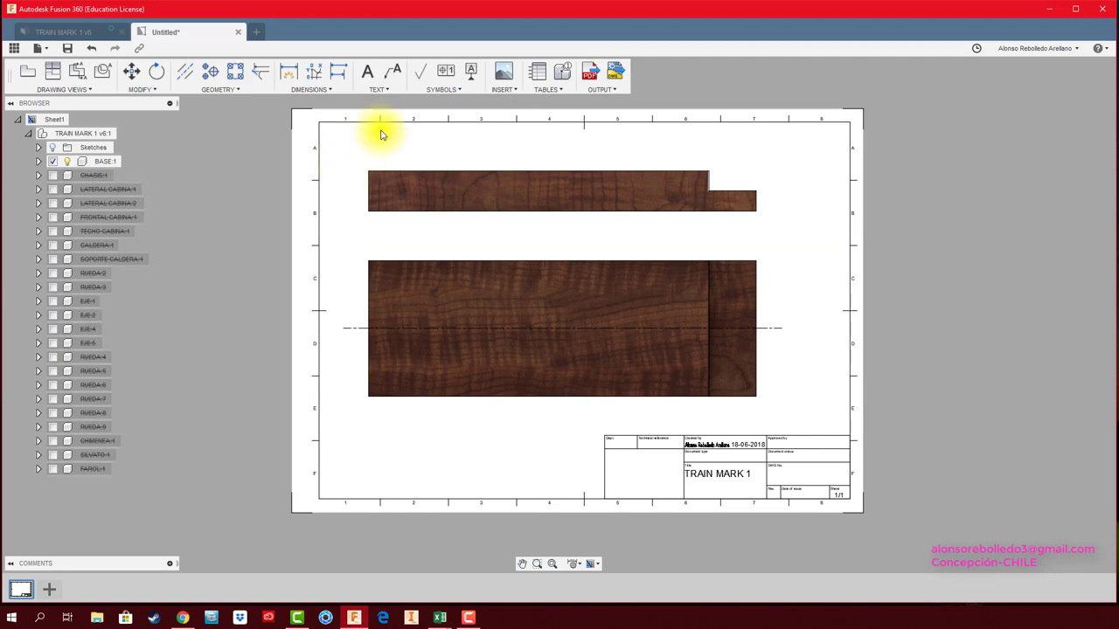
middle_drag(424, 158, 418, 176)
Dimension the front view: 285 length, 30 height, 250 top edge and 15 step
click(321, 88)
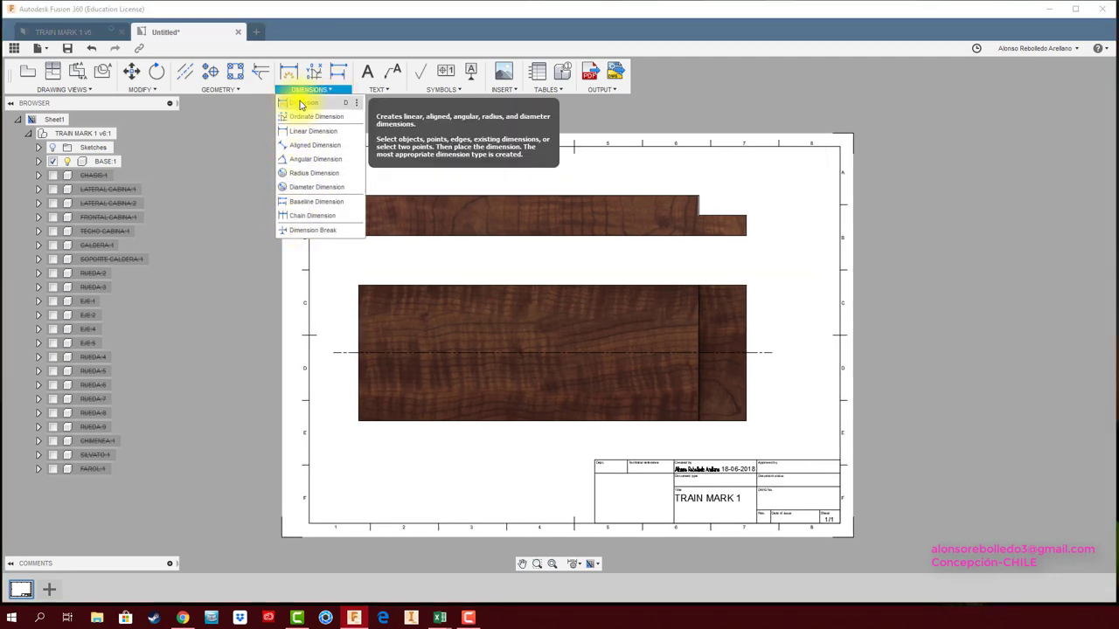
click(304, 104)
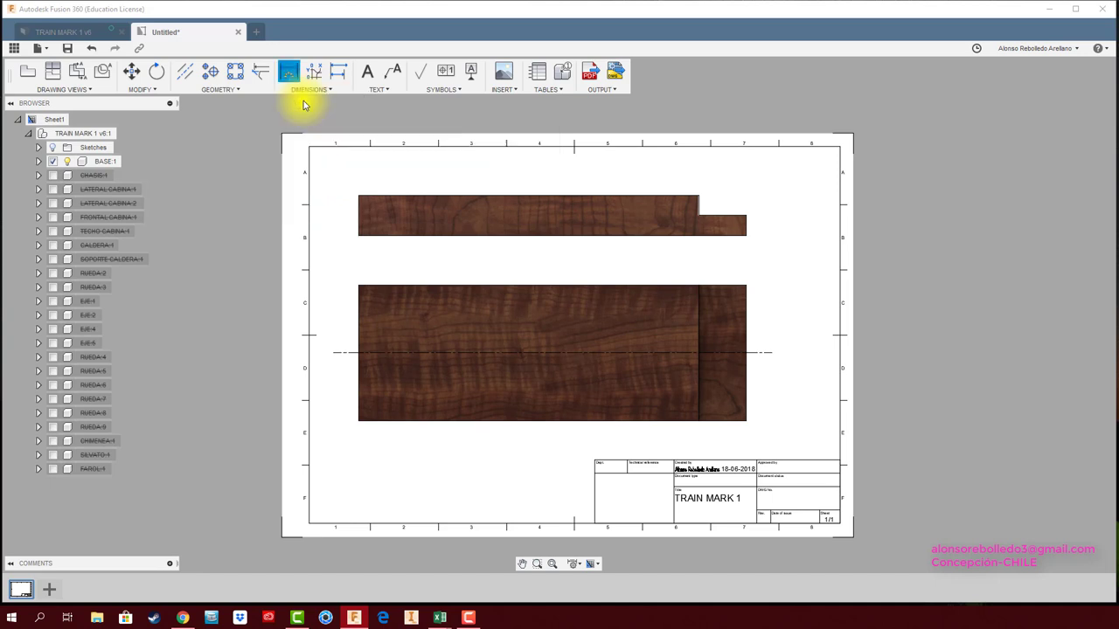
click(465, 241)
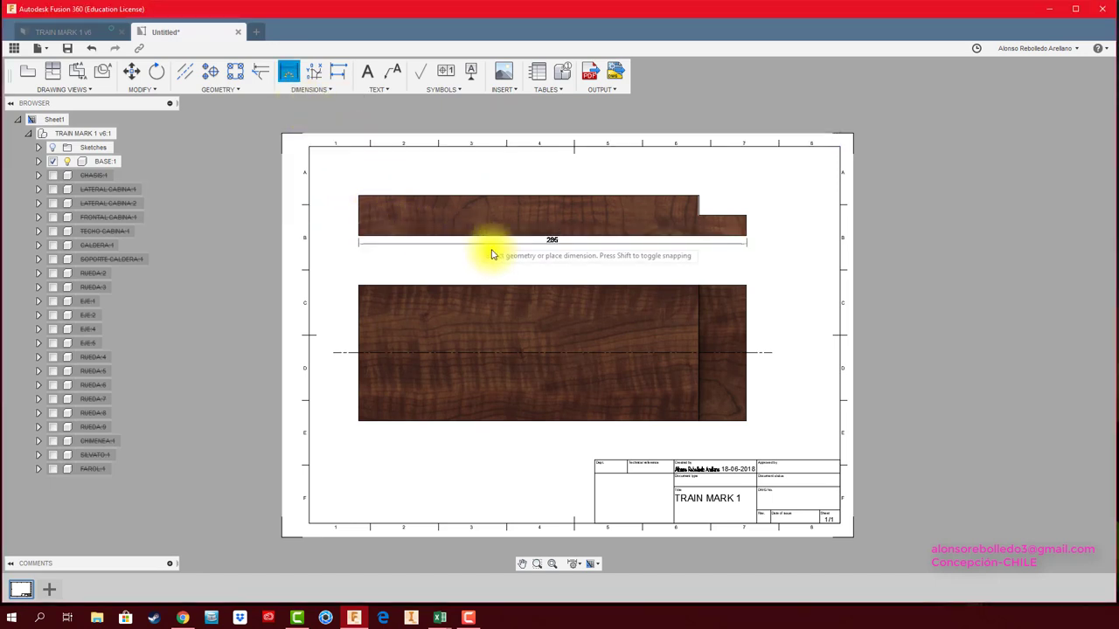
click(532, 253)
scroll(365, 209, up, 3)
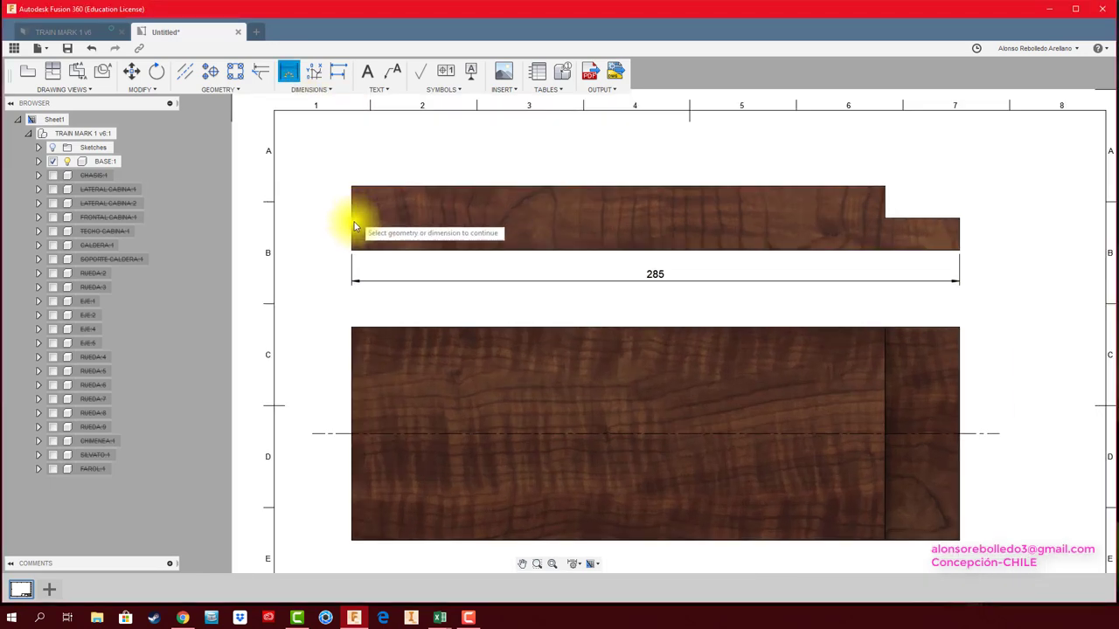
click(350, 218)
click(323, 219)
click(453, 187)
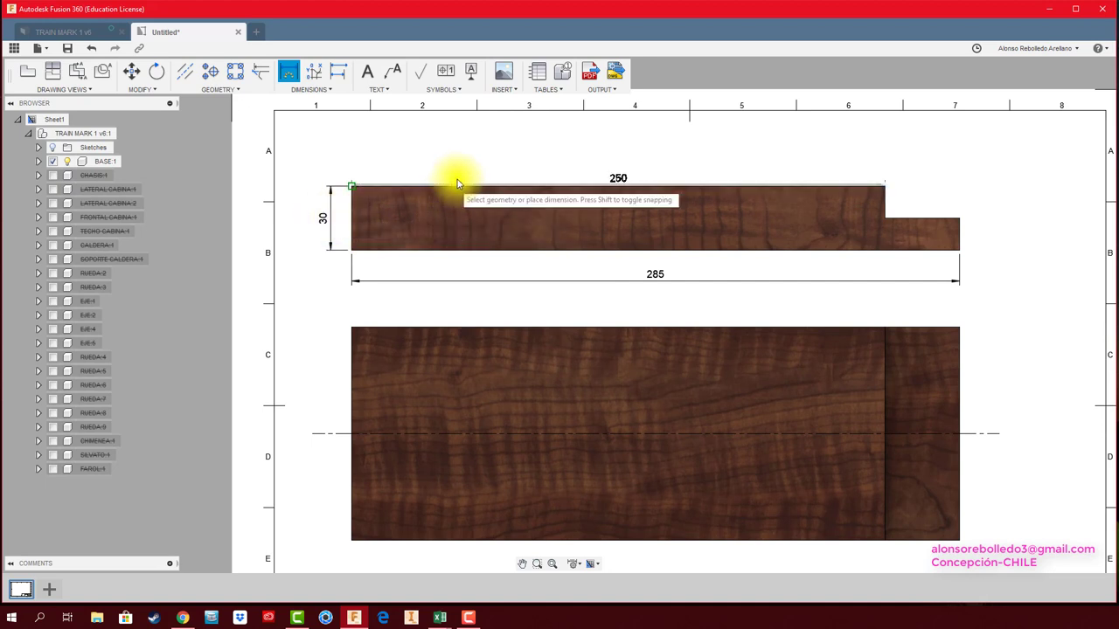
click(461, 166)
scroll(961, 231, up, 2)
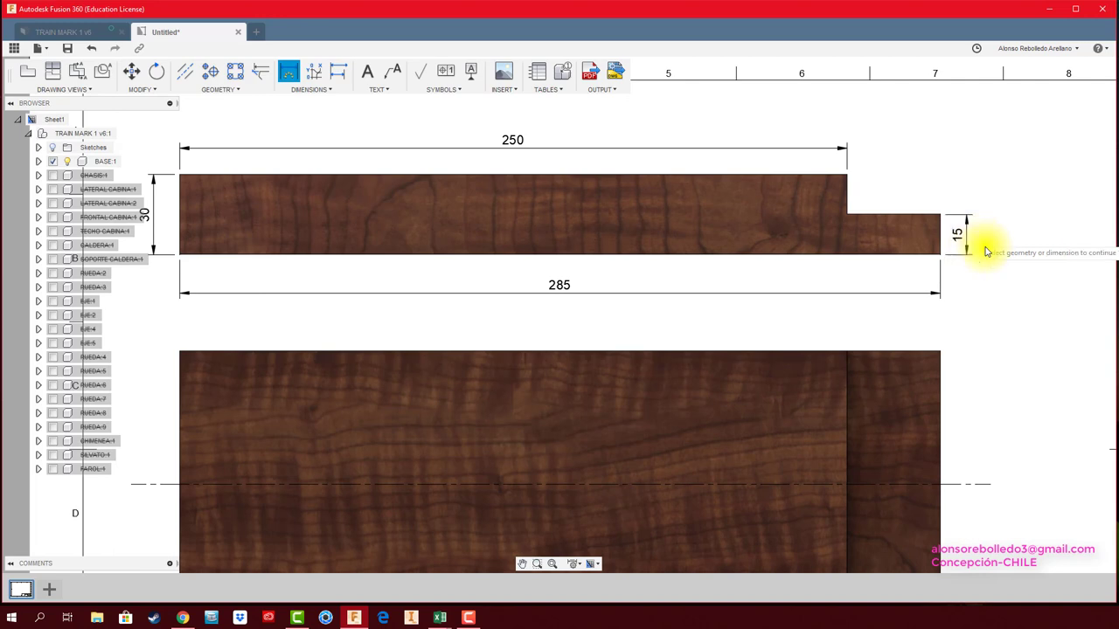
scroll(986, 251, down, 3)
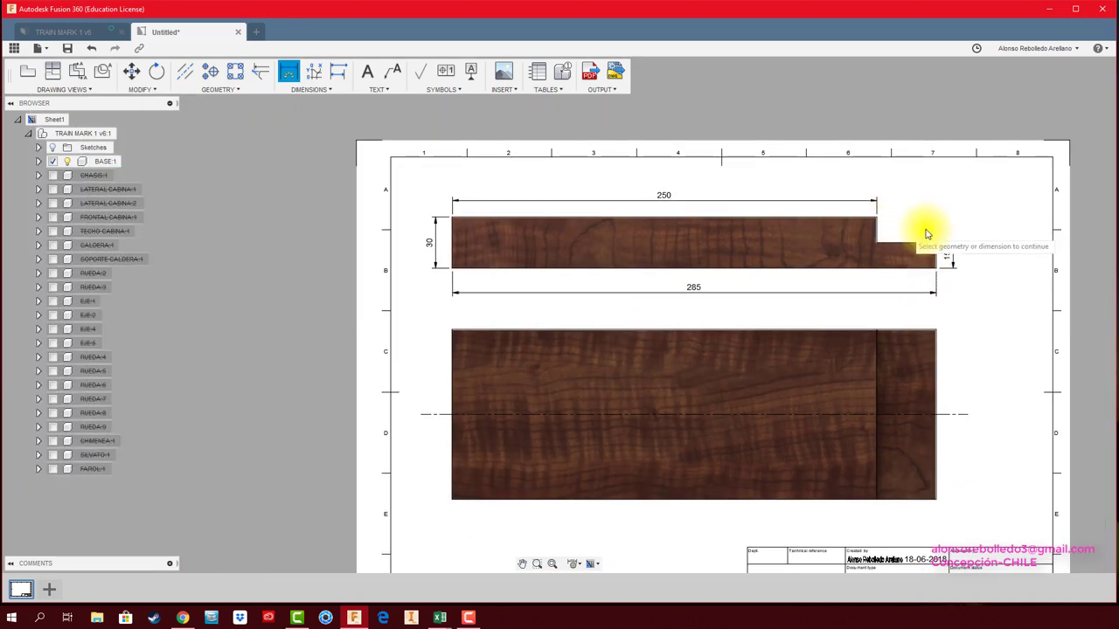
click(916, 236)
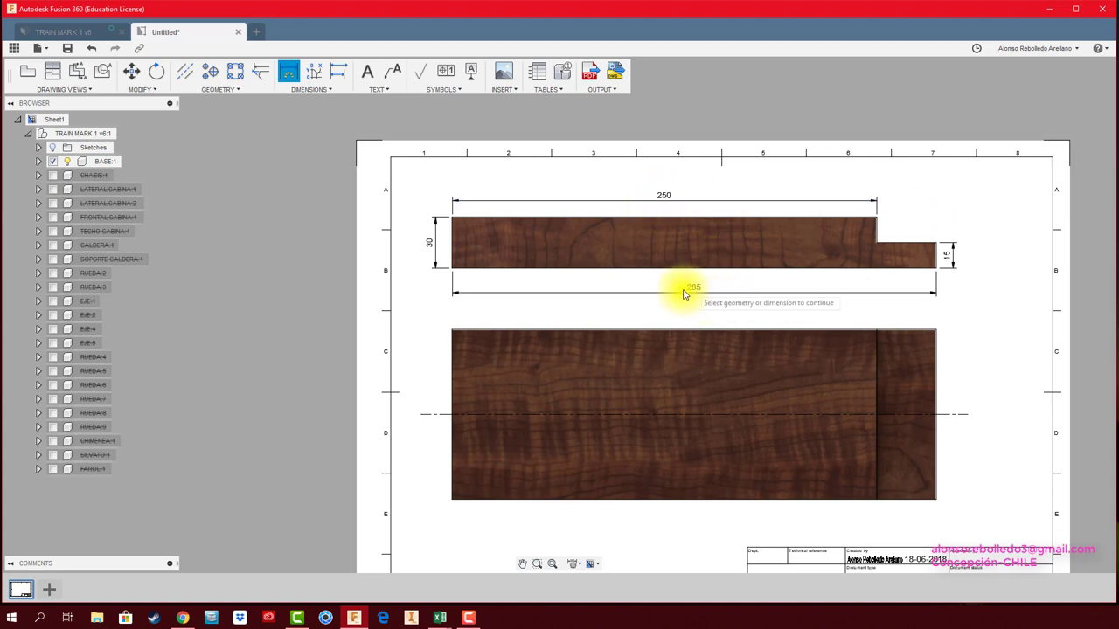
click(686, 295)
Add the 100 height dimension to the lower view and reframe the sheet
middle_drag(812, 300, 789, 242)
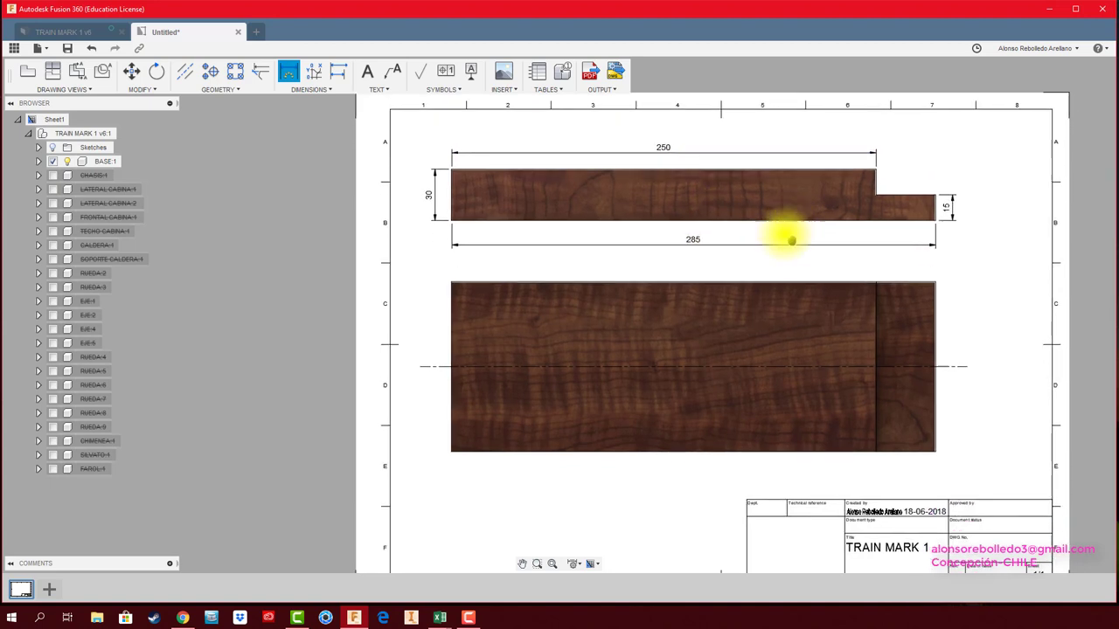
click(412, 306)
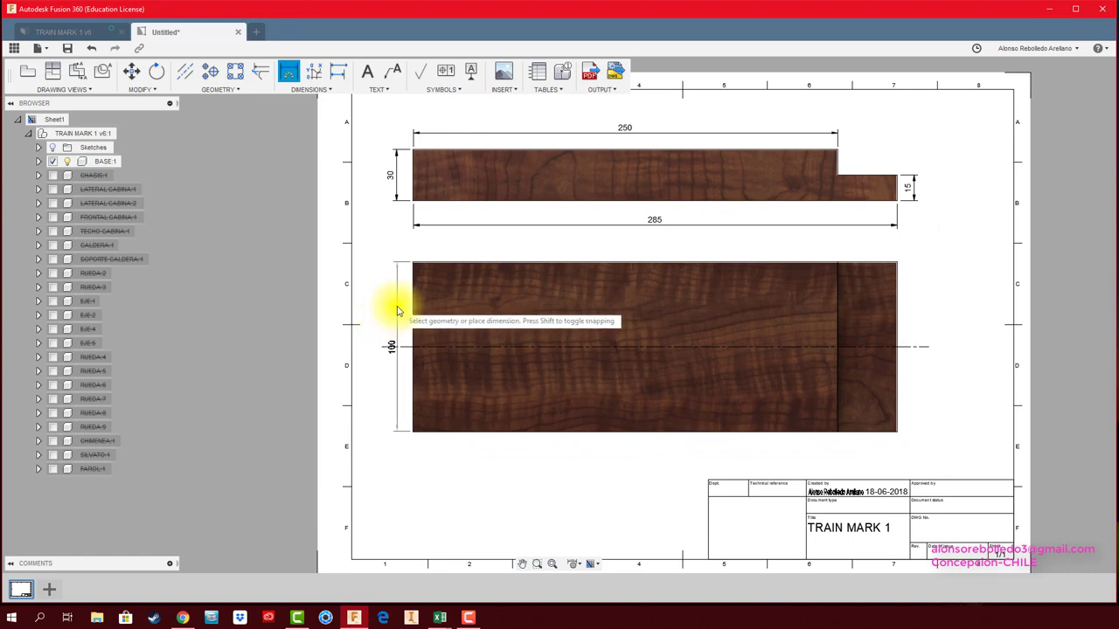
click(396, 317)
scroll(417, 393, up, 2)
scroll(387, 362, up, 2)
scroll(394, 350, up, 2)
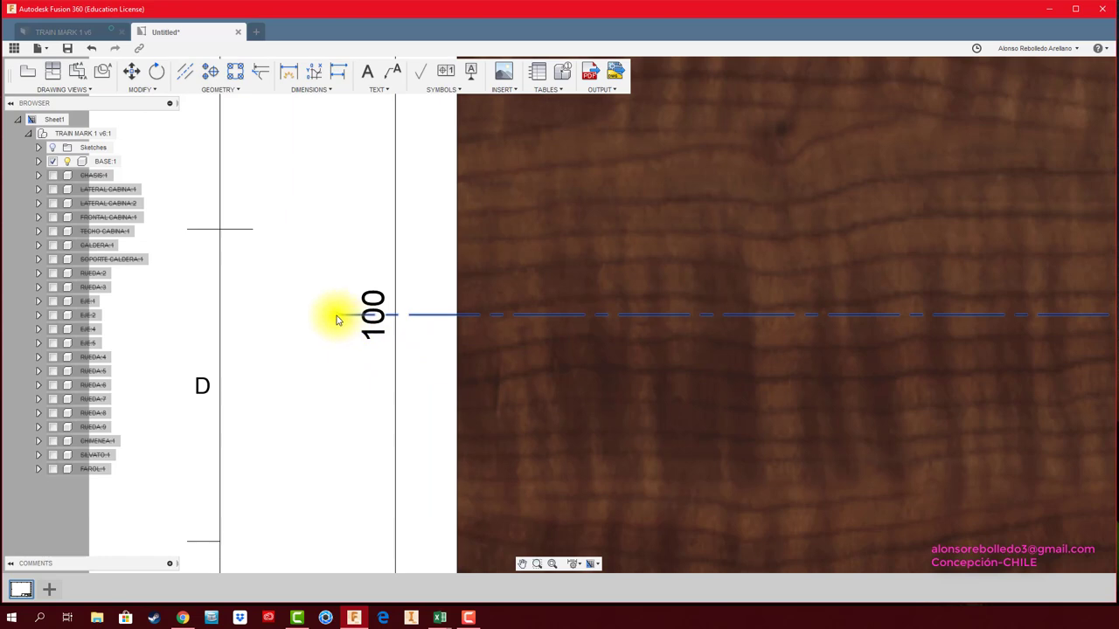
scroll(319, 398, down, 2)
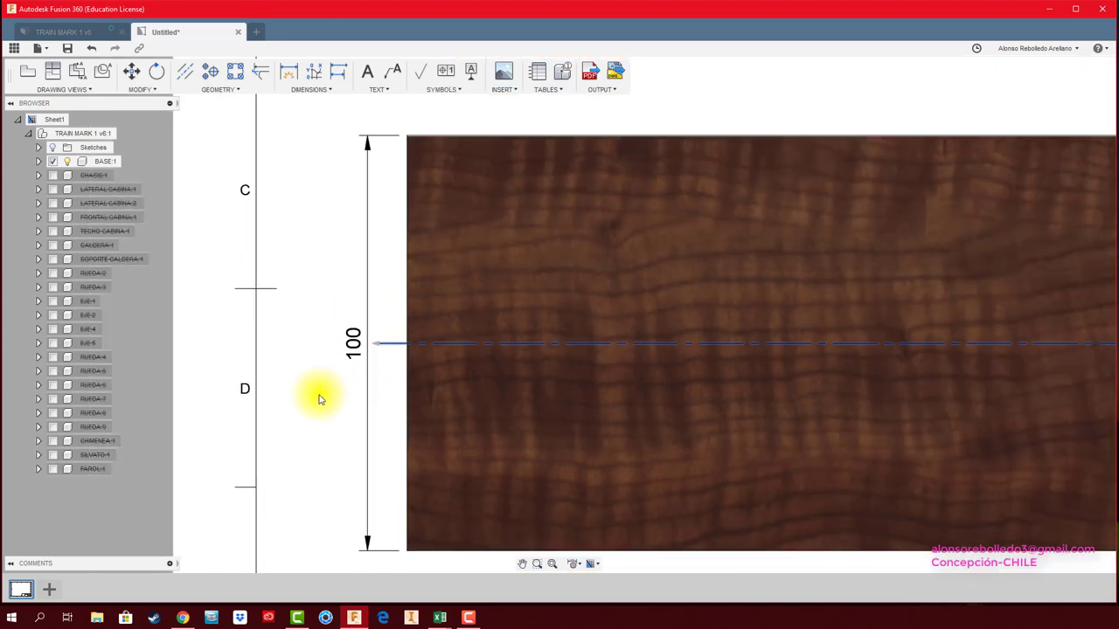
scroll(319, 400, down, 2)
scroll(350, 412, down, 2)
scroll(519, 460, down, 1)
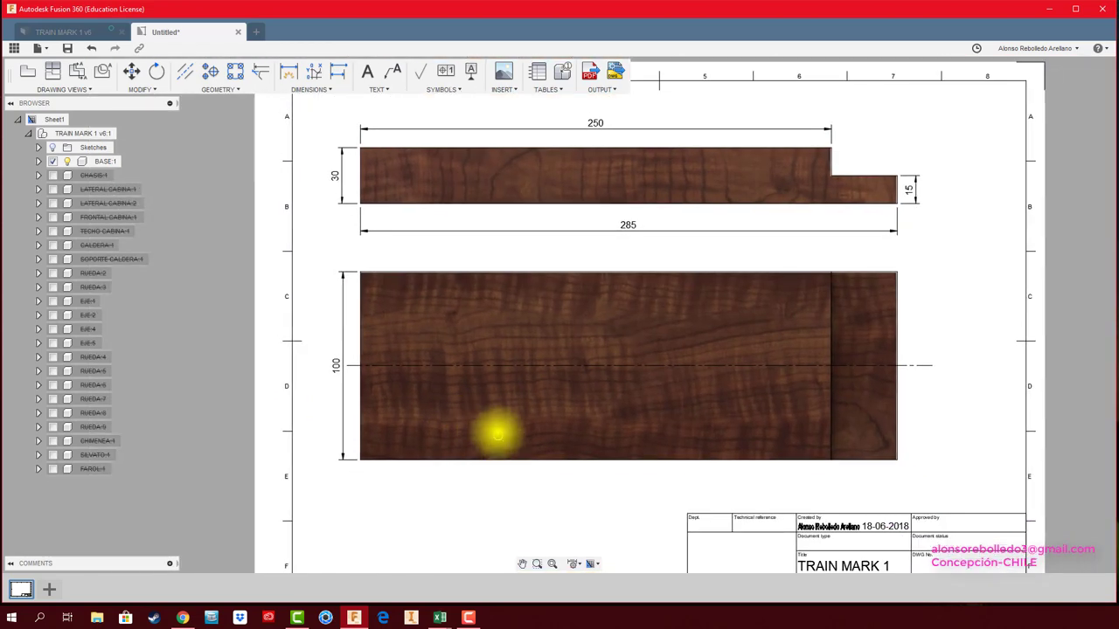
scroll(494, 429, down, 1)
middle_drag(524, 458, 524, 425)
scroll(566, 420, down, 1)
scroll(529, 429, up, 1)
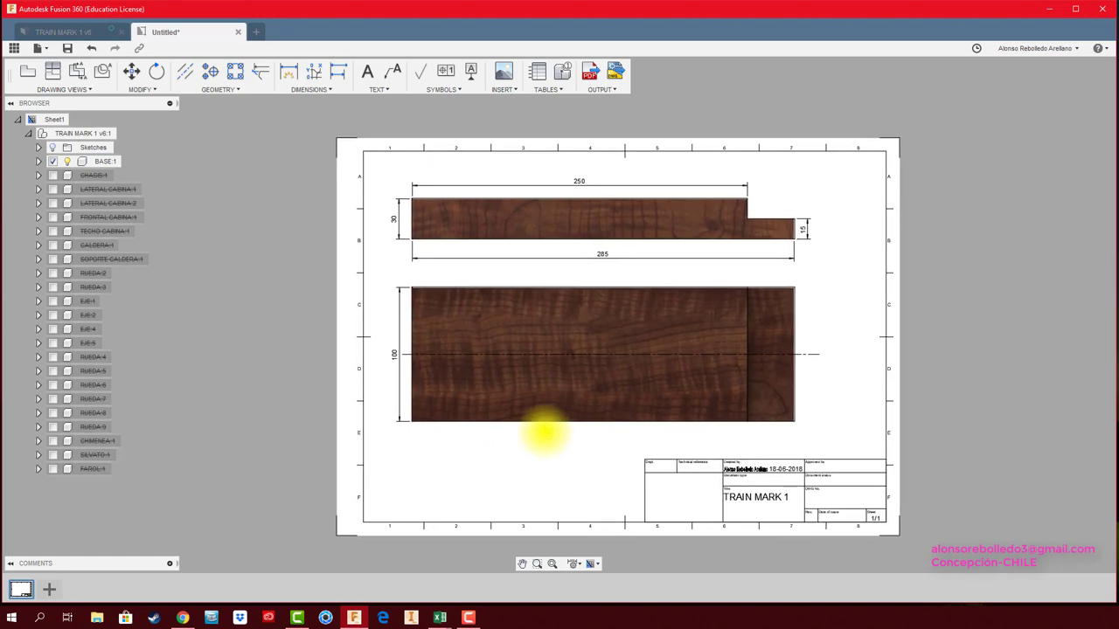
scroll(546, 436, up, 1)
scroll(518, 459, down, 1)
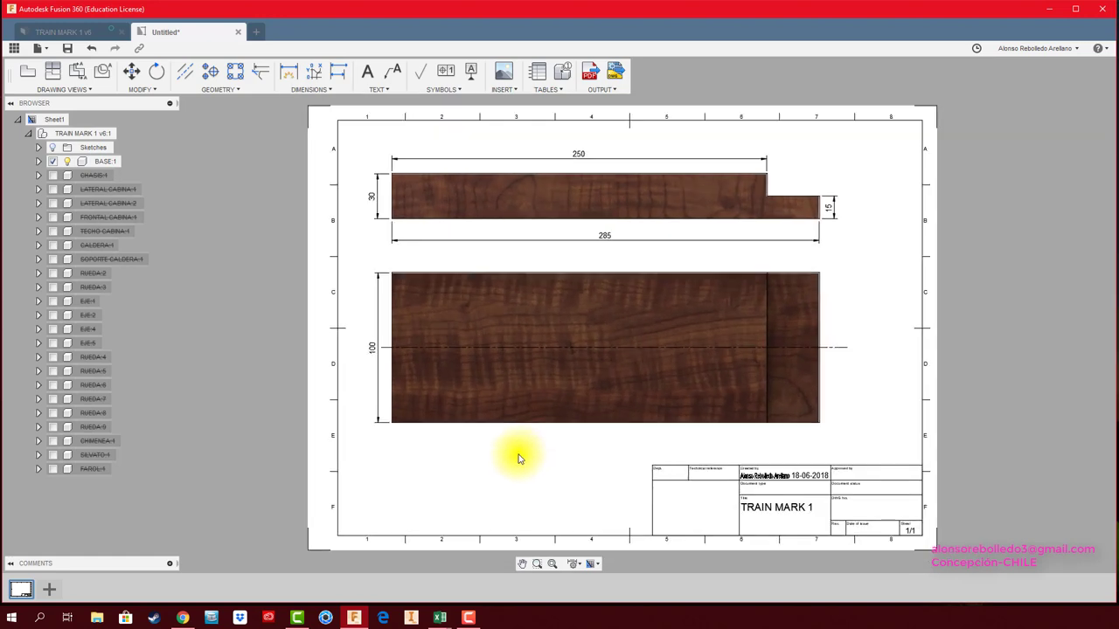
middle_drag(515, 446, 523, 444)
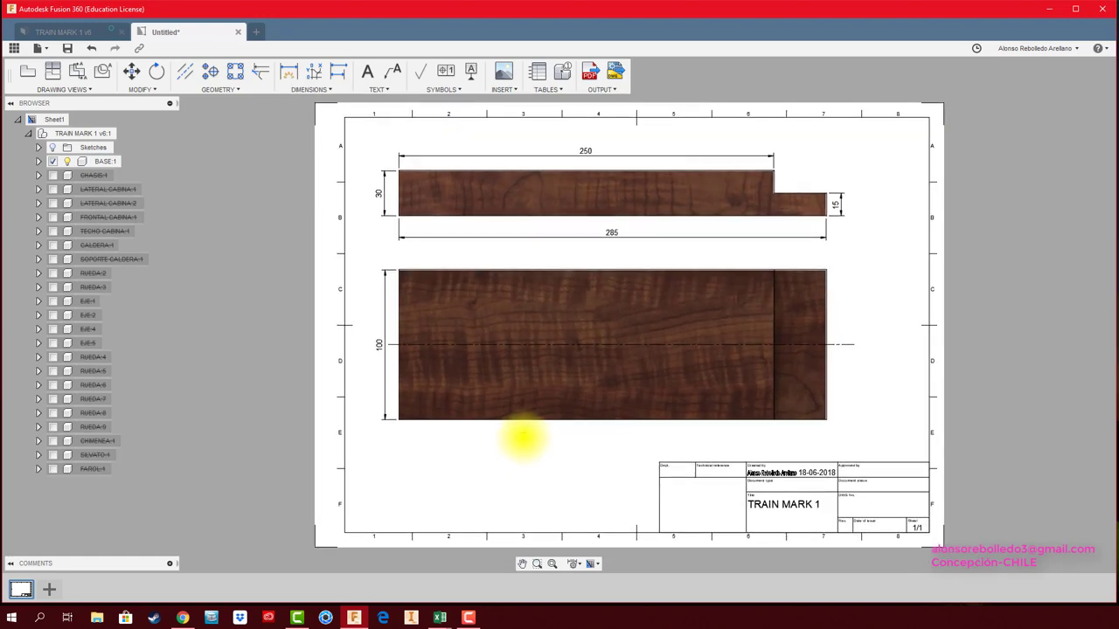
Attach a 'BARNIZ SEMI-BRILLO' leader note to the lower view's bottom edge, text placed below
click(393, 75)
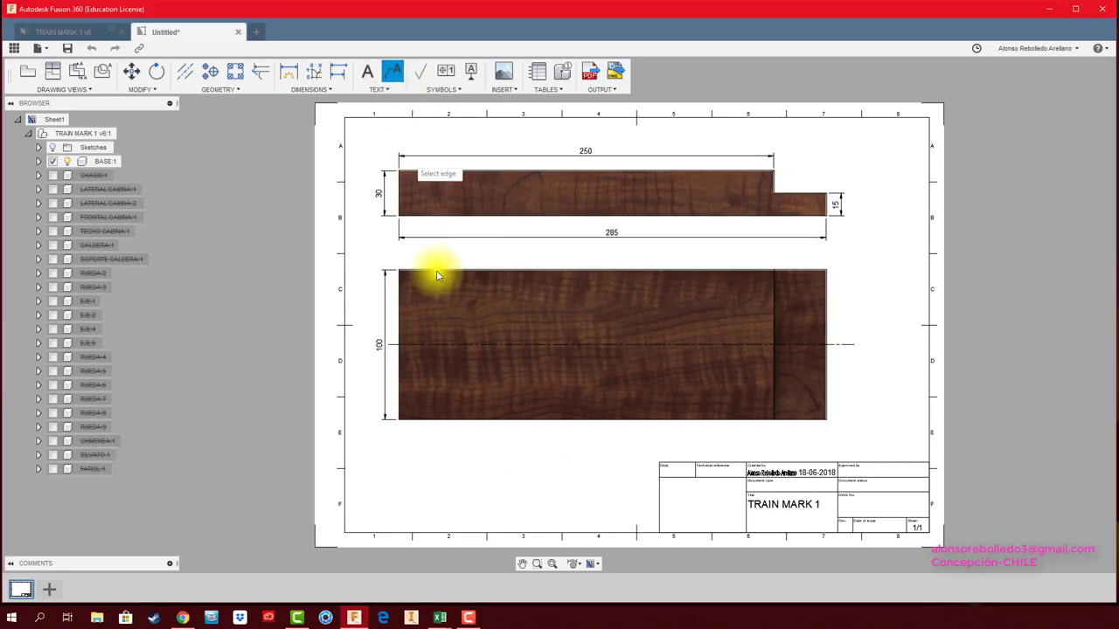
scroll(487, 460, up, 2)
click(404, 404)
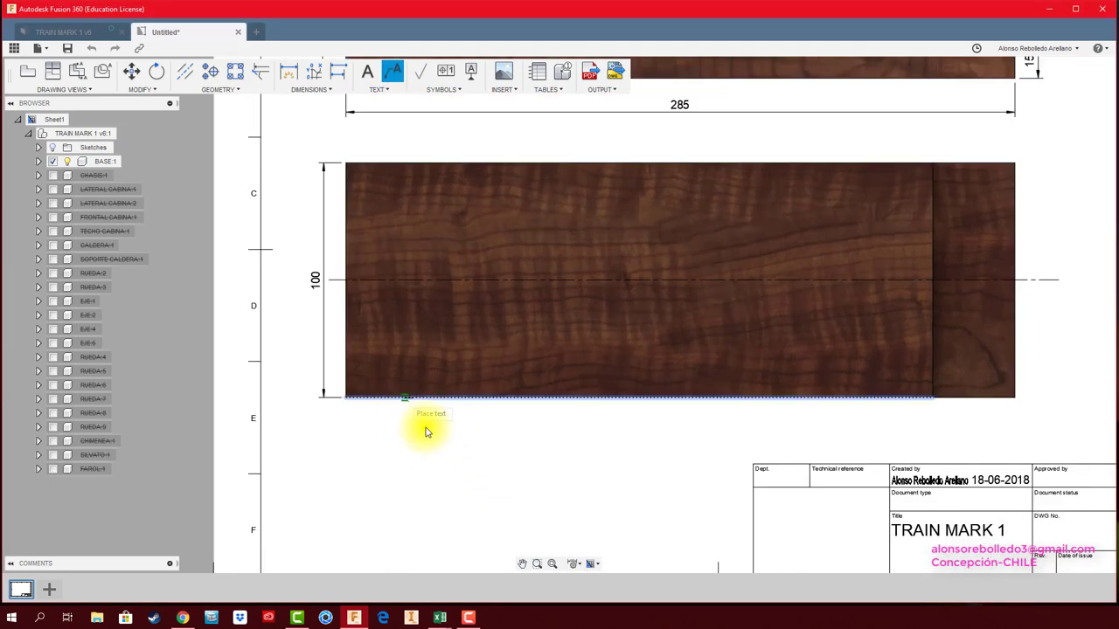
click(453, 467)
text(BARNIZ SEMI-BRILLO)
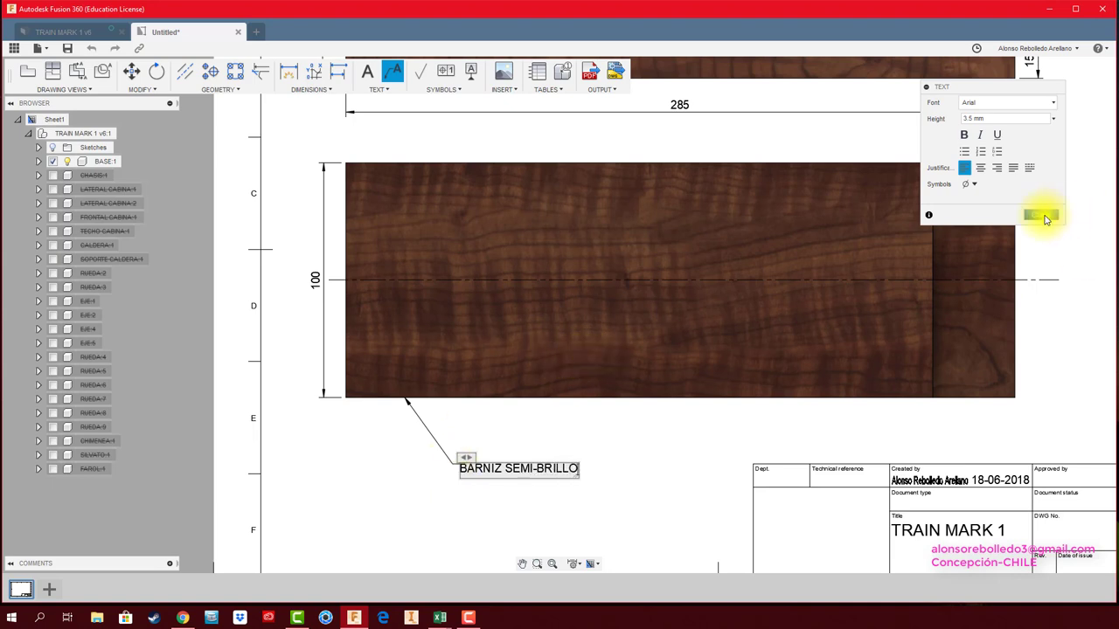
click(1040, 214)
scroll(629, 498, down, 1)
scroll(647, 446, down, 1)
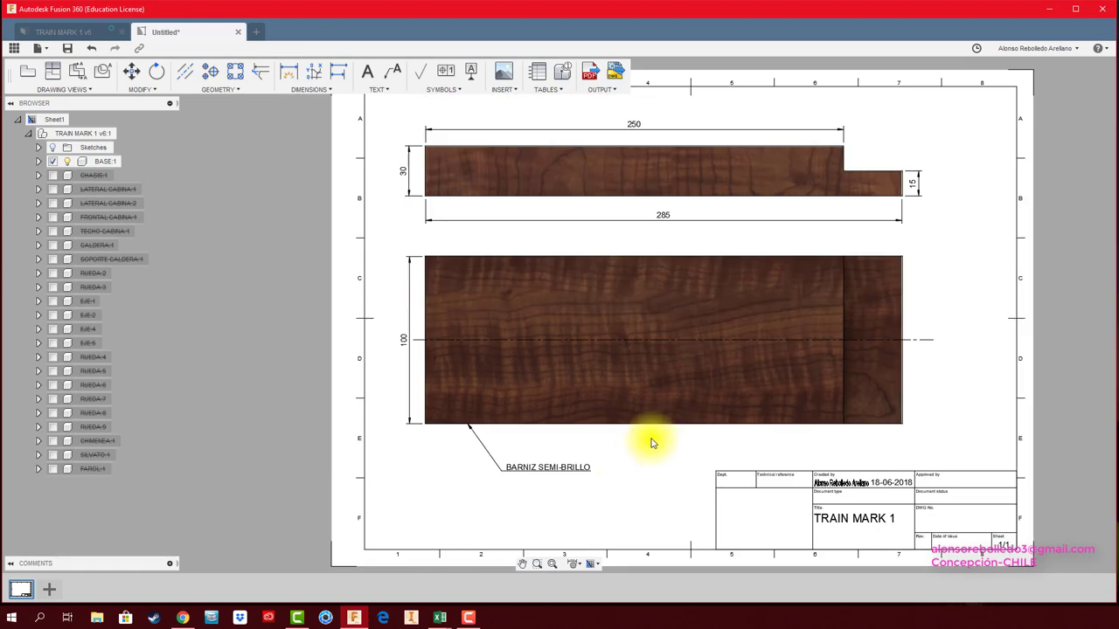
scroll(559, 450, down, 1)
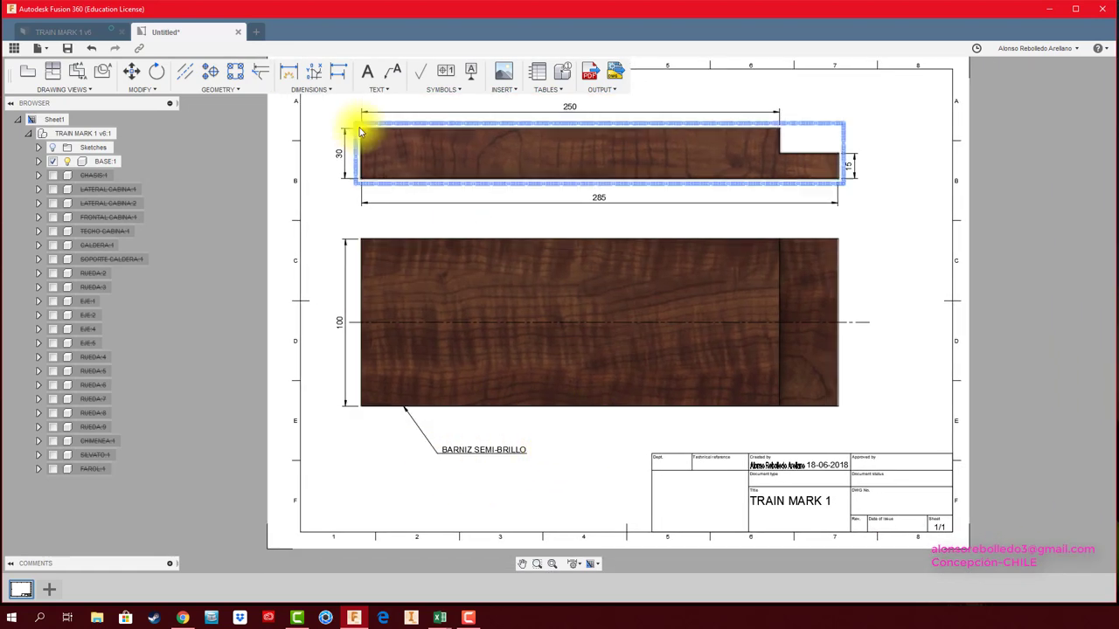
Start a free text box below the varnish note, then switch to the web browser
click(371, 74)
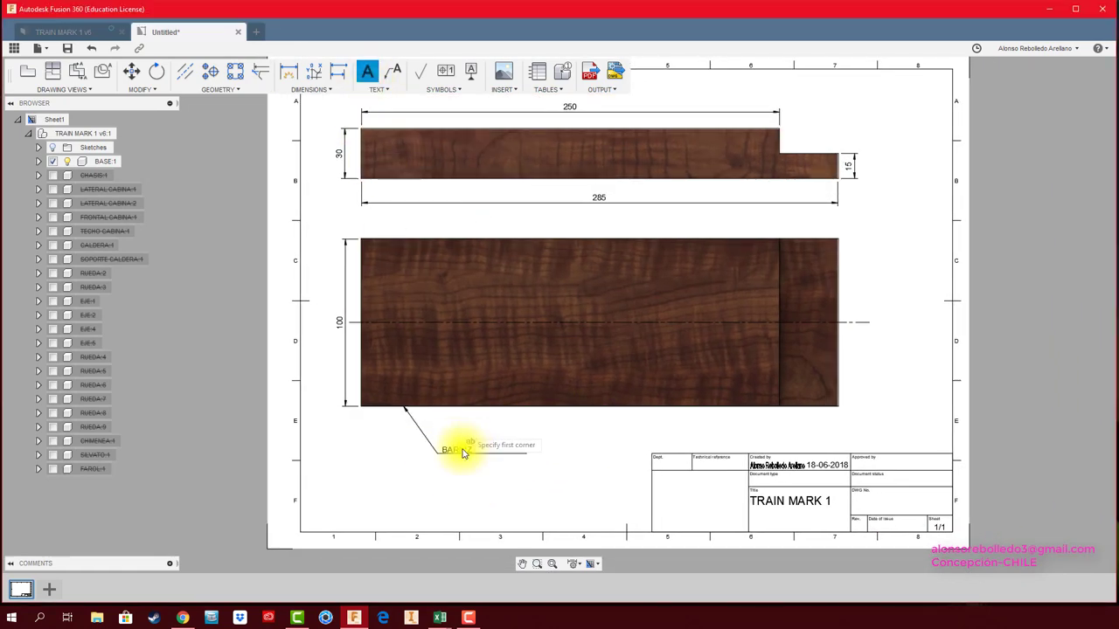
click(572, 521)
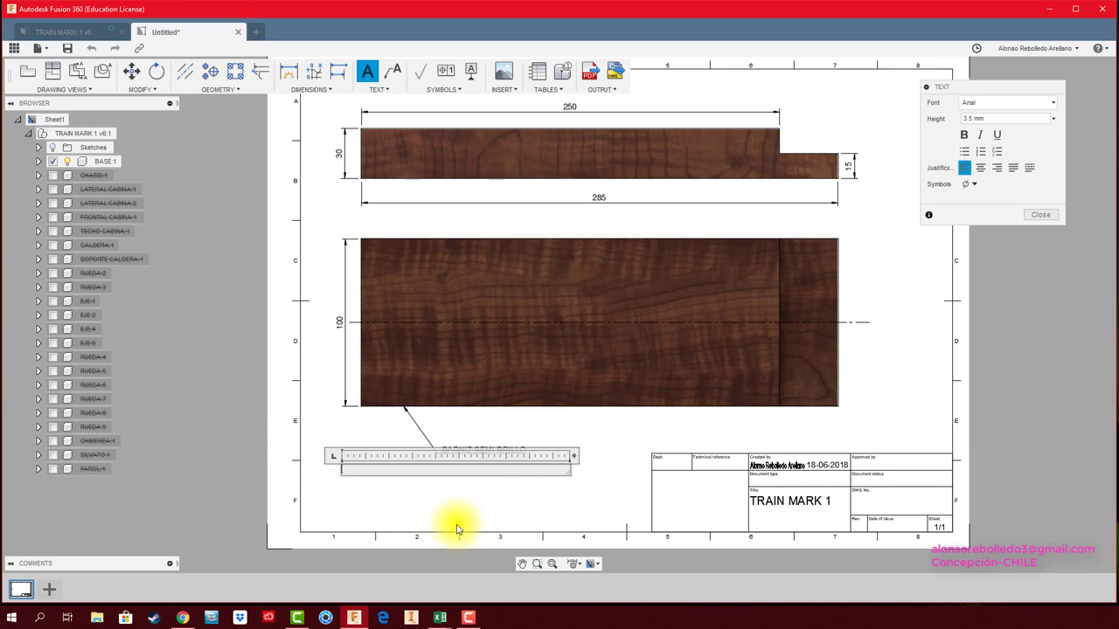
click(182, 617)
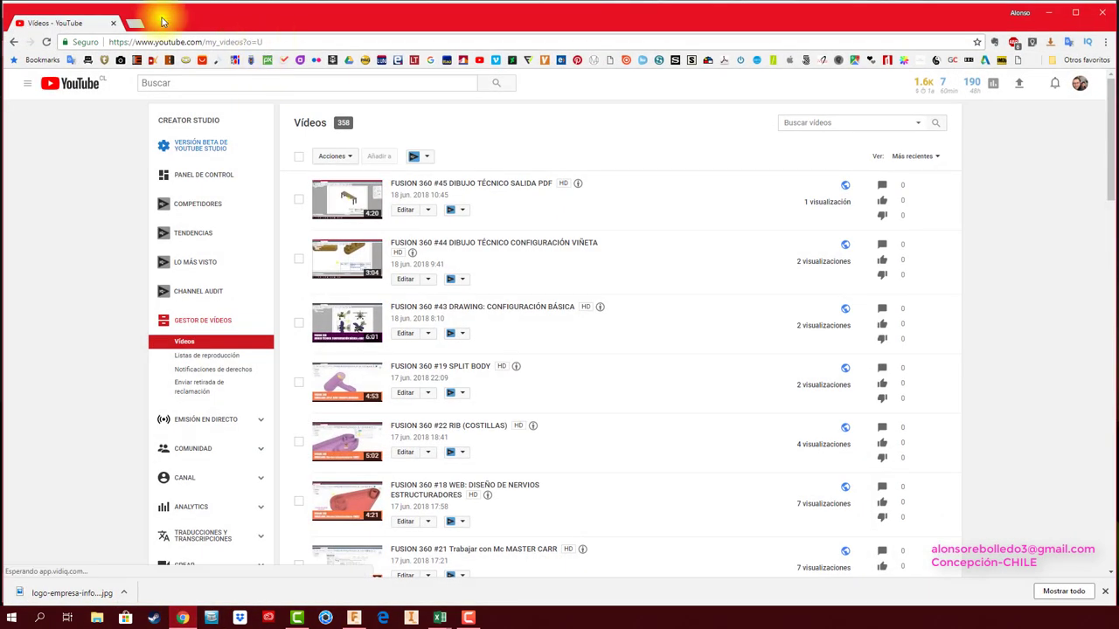
Search for 'ARBO' in a new Chrome tab and open the Wikipedia Árbol article
click(135, 25)
text(AR)
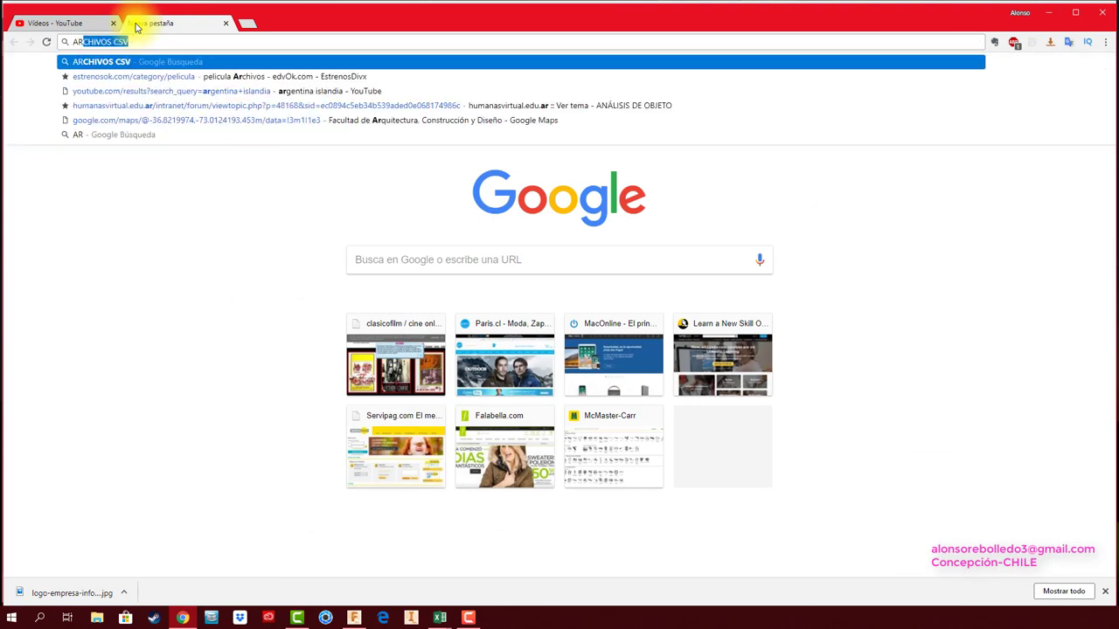
text(BOL)
key(Return)
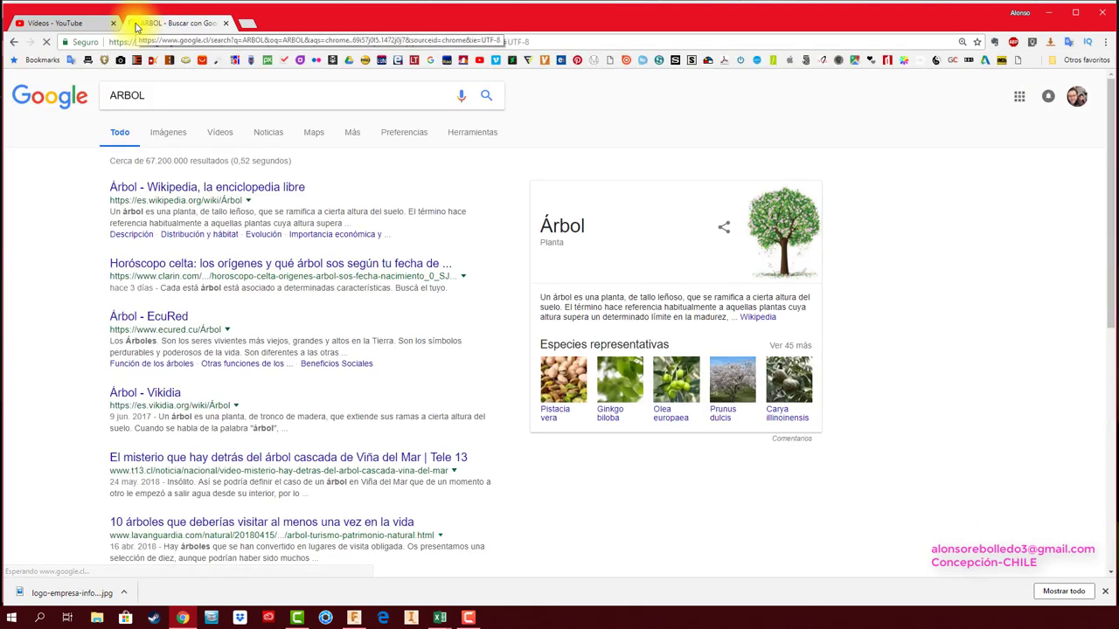
click(253, 188)
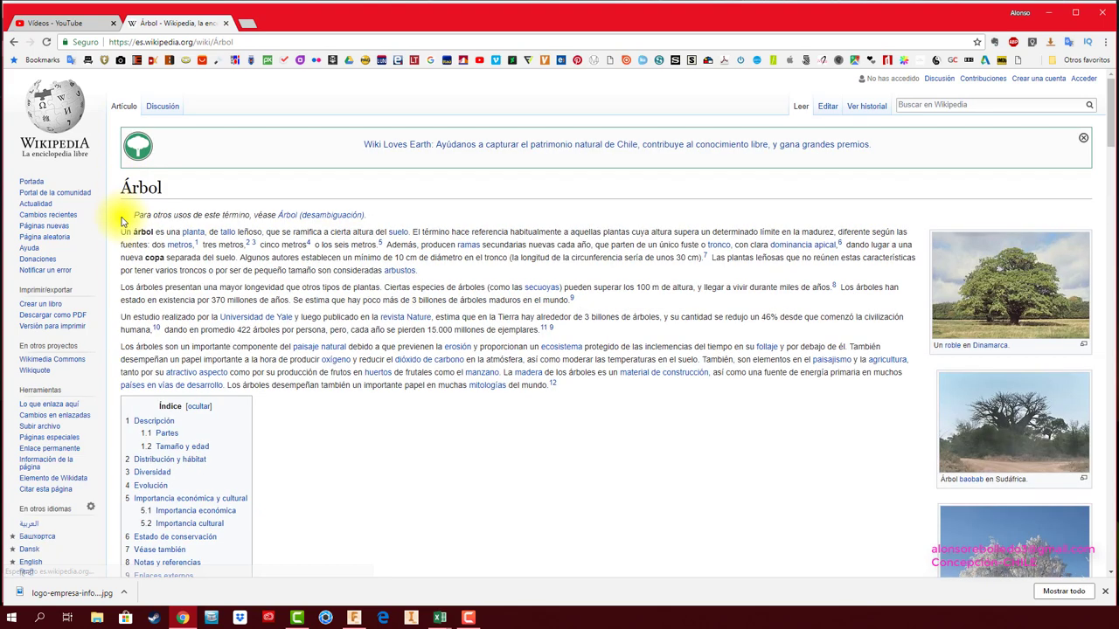
Copy the article's opening paragraph with Copiar and switch back to Fusion 360
drag(123, 232, 431, 270)
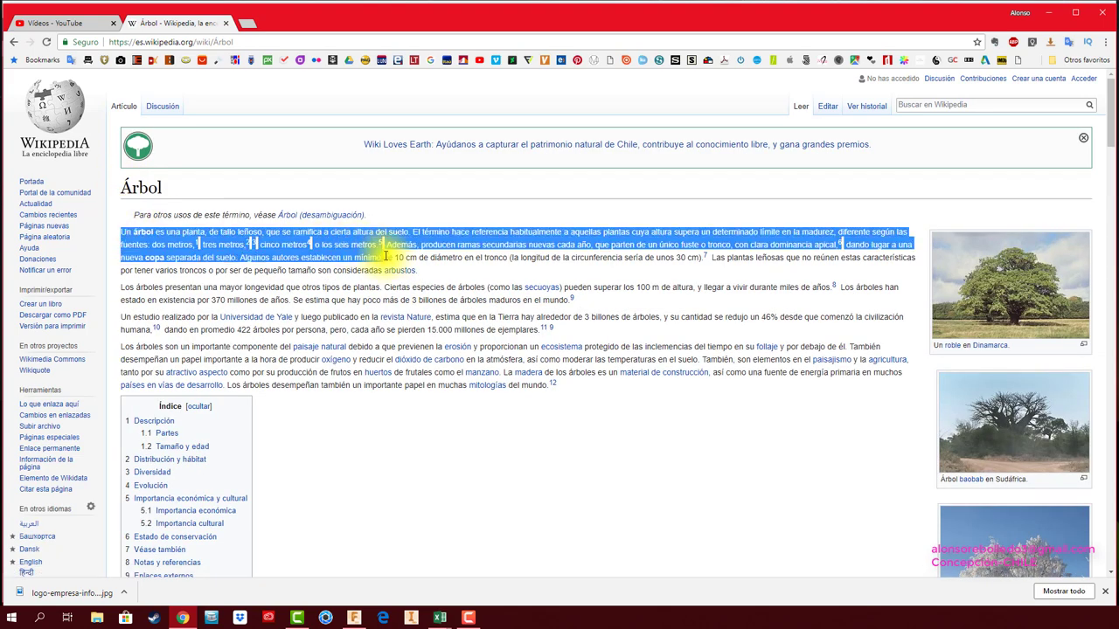
right_click(424, 256)
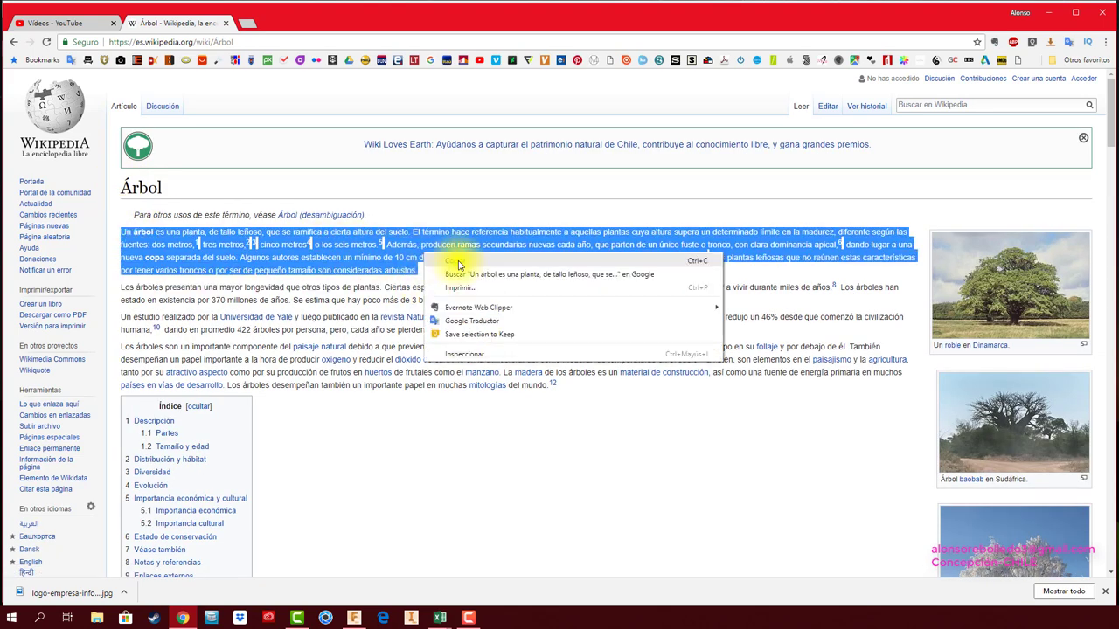
click(462, 259)
click(352, 619)
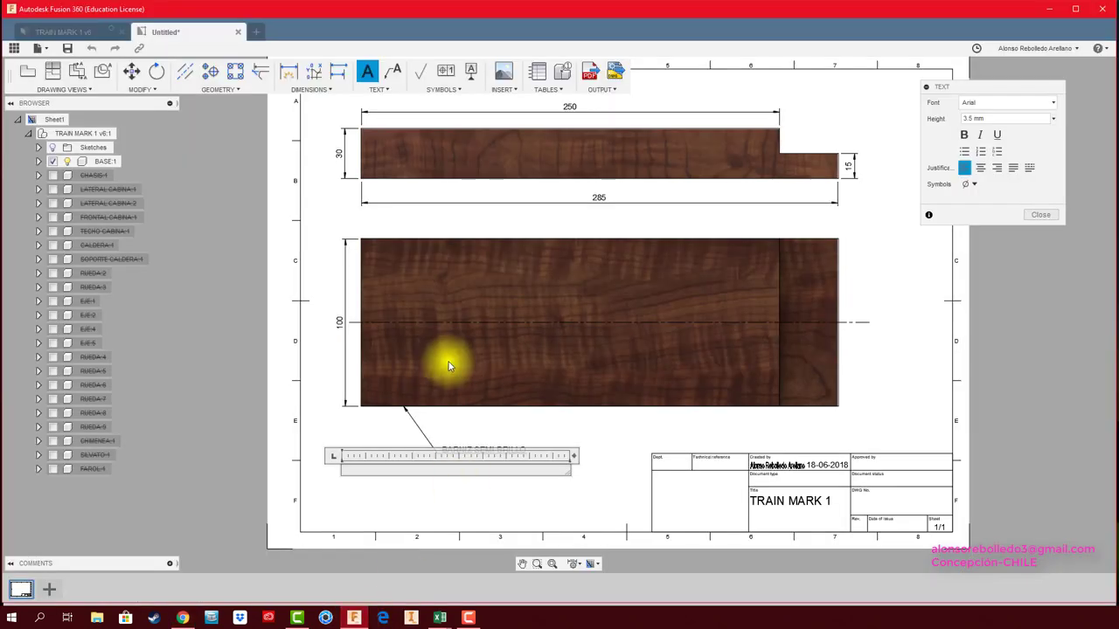
End the empty text and paste the copied Árbol paragraph into a new text box below the note
right_click(358, 471)
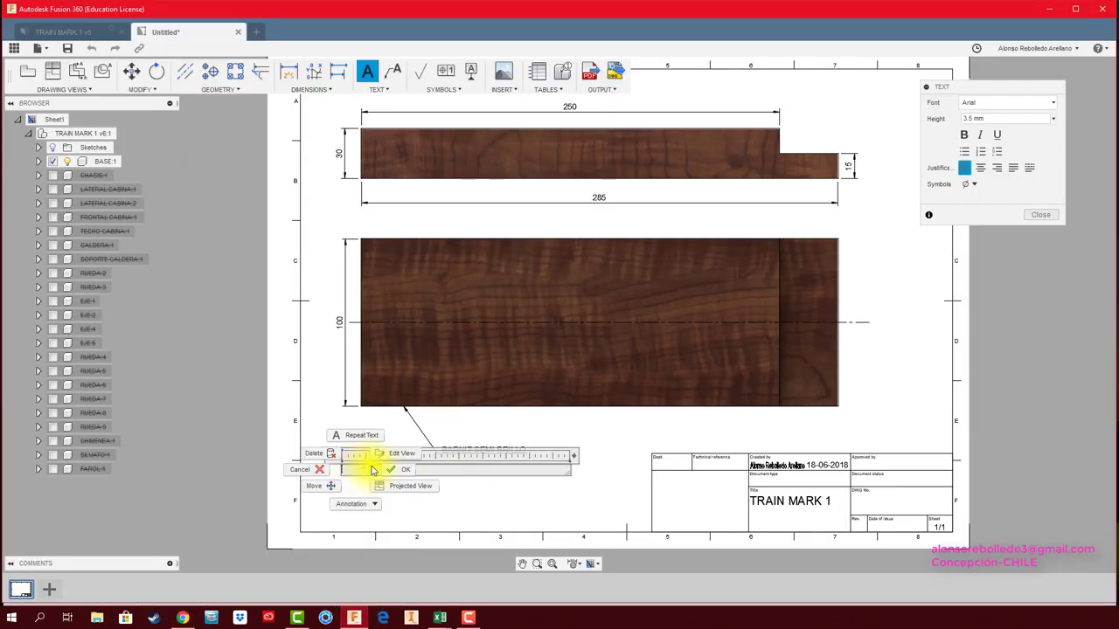
click(453, 478)
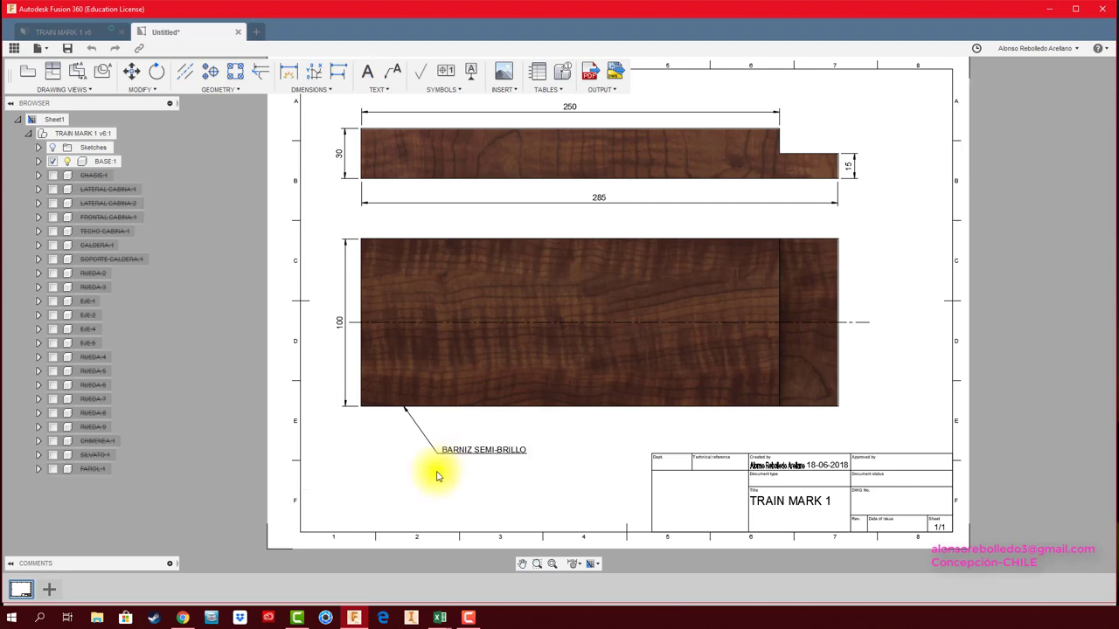
click(367, 72)
click(329, 466)
click(473, 507)
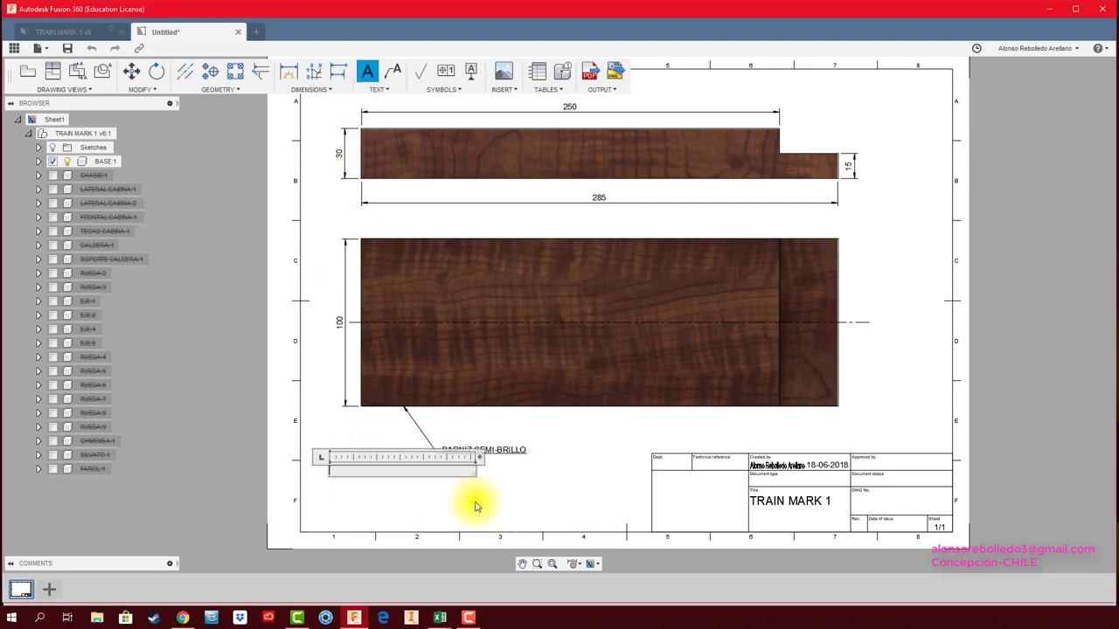
text(Un árbol es una planta, de tallo leñoso, que se ramifica a cierta altura del suelo. El término hace referencia habitualmente a aquellas plantas cuya altura supera un determinado límite en la madurez, diferente según las fuentes: dos metros,1 tres metros,23 cinco metros4 o los seis metros.5 Además, producen ramas secundarias nuevas cada año, que parten de un único fuste o tronco, con clara dominancia apical,6 dando lugar a una nueva copa separada del suelo. Algunos autores establecen un mínimo de 10 cm de diámetro en el tronco (la longitud de la circunferencia sería de unos 30 cm).7 Las plantas leñosas que no reúnen estas características por tener varios troncos o por ser de pequeño tamaño son consideradas arbustos.)
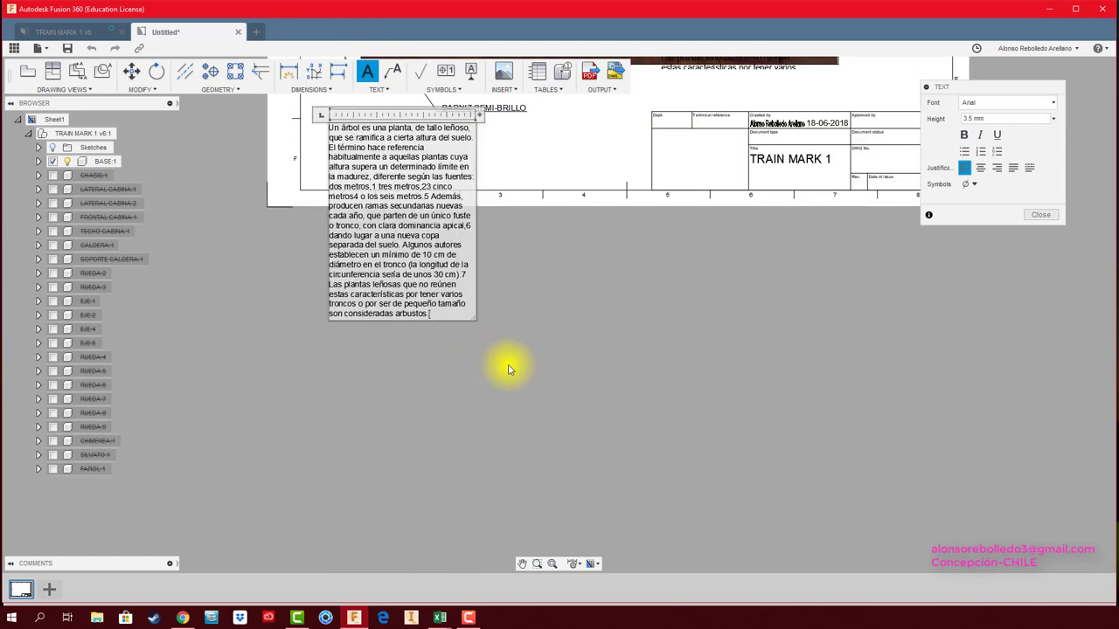
Make the text box wider and shorter, then delete the overflowing second column of text
scroll(507, 369, down, 2)
middle_drag(505, 313, 528, 424)
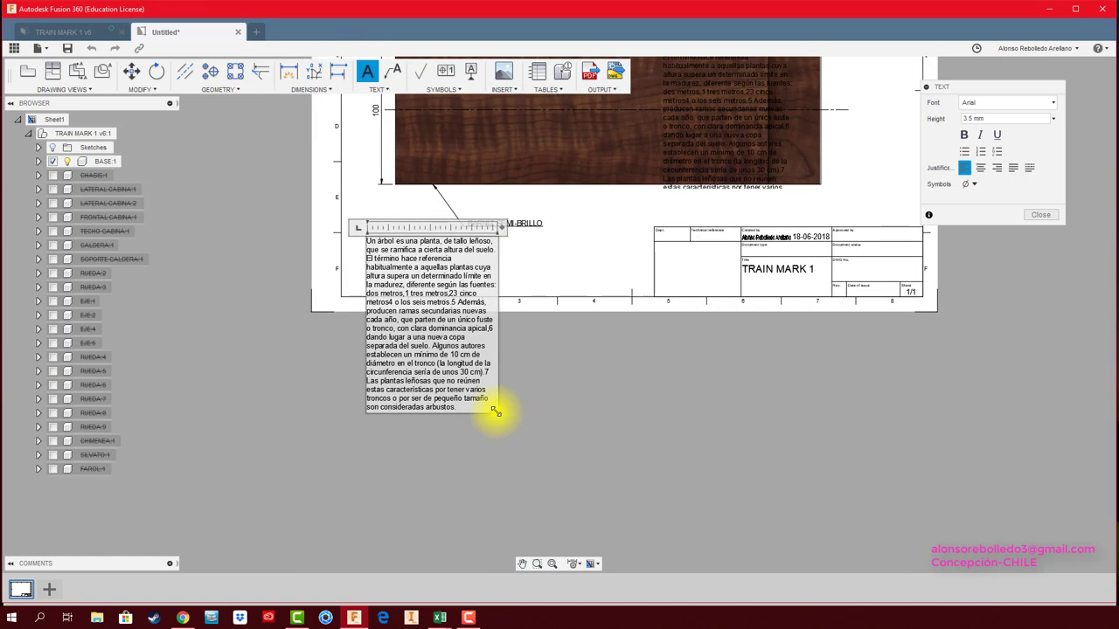
mouse_move(495, 410)
mouse_down()
mouse_move(607, 287)
mouse_move(573, 285)
mouse_up()
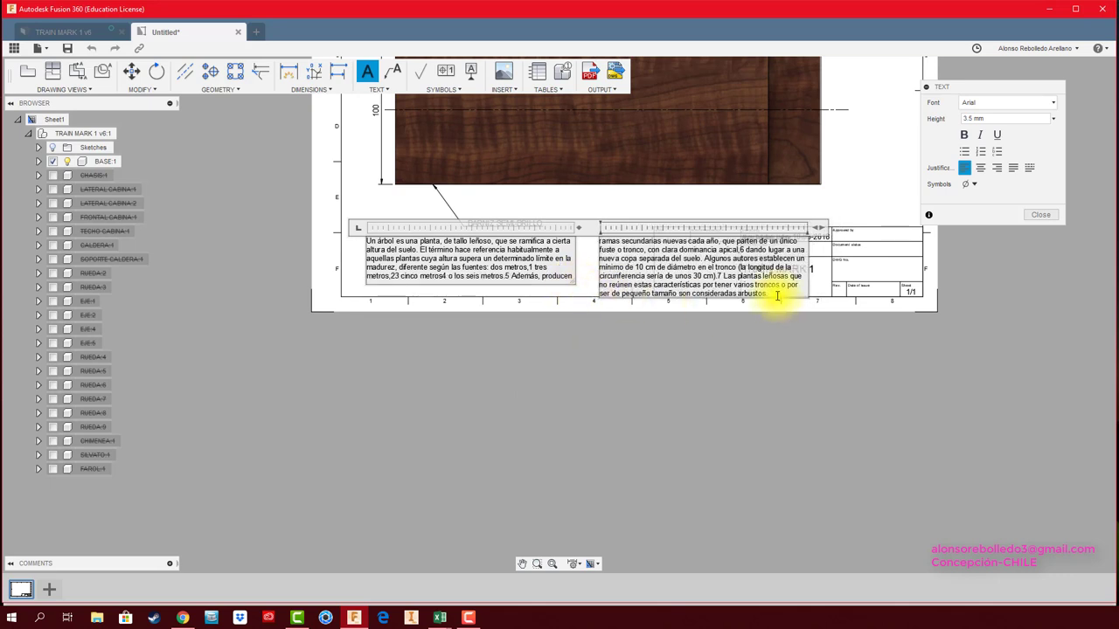
drag(776, 295, 598, 241)
key(Delete)
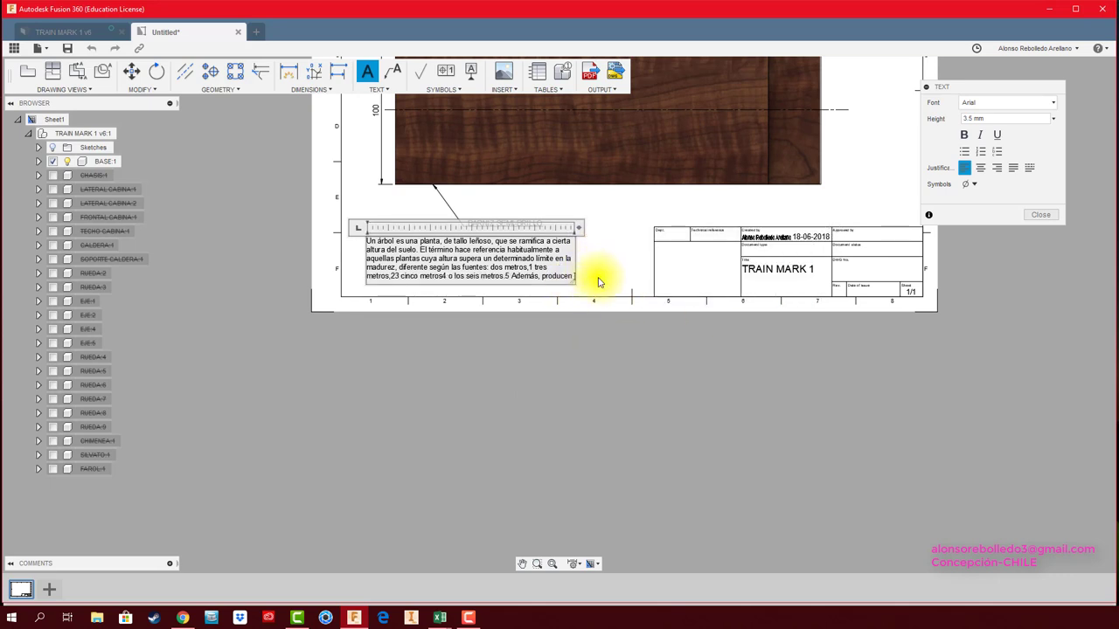
Stretch the tree-paragraph box wider so it ends at 'Además, producen' and finish the note
mouse_move(572, 283)
mouse_down()
mouse_move(614, 292)
mouse_move(620, 282)
mouse_up()
click(1039, 216)
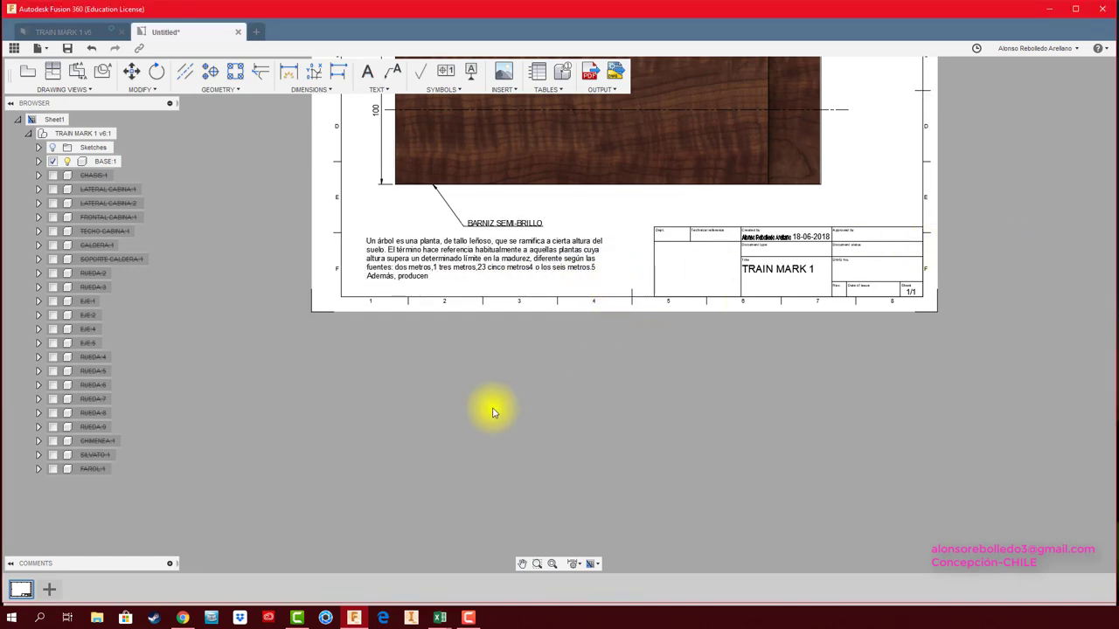
click(482, 344)
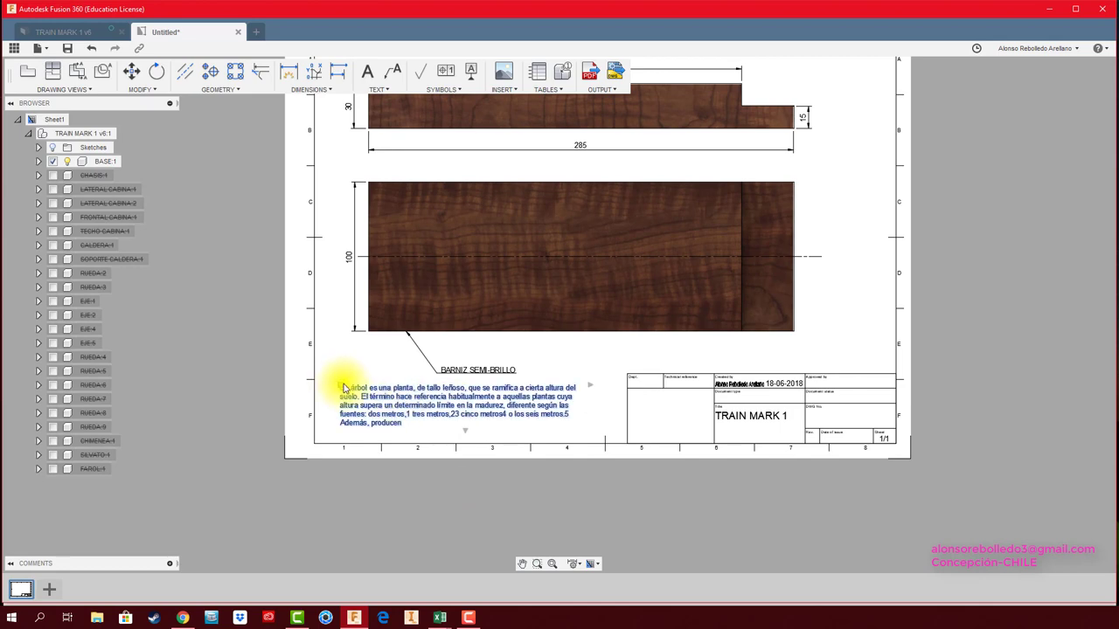
scroll(549, 509, down, 2)
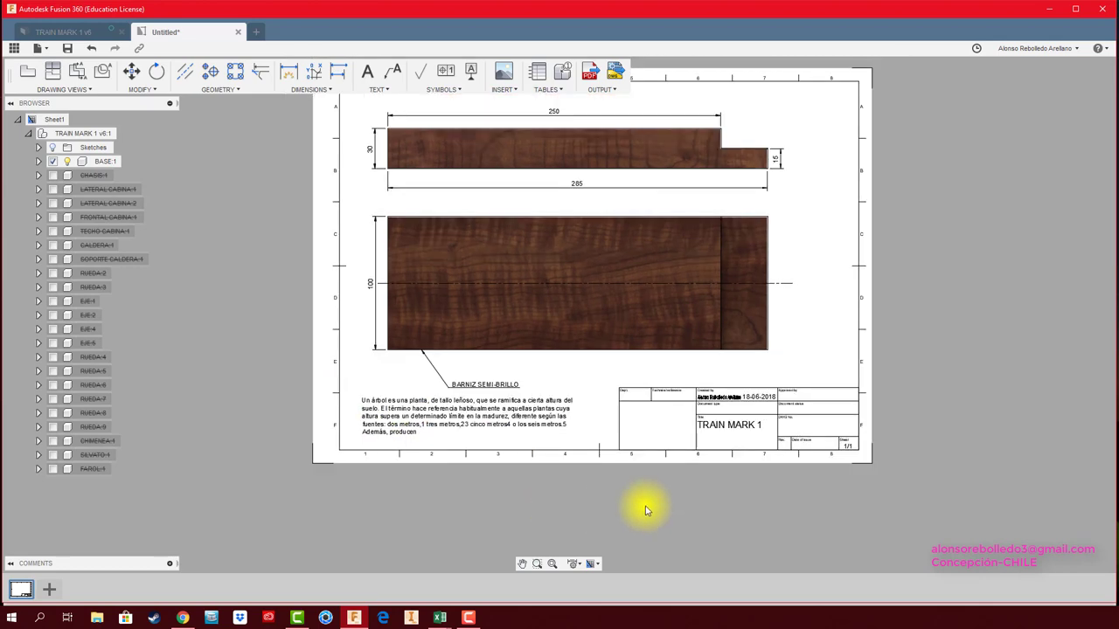
middle_drag(644, 510, 590, 527)
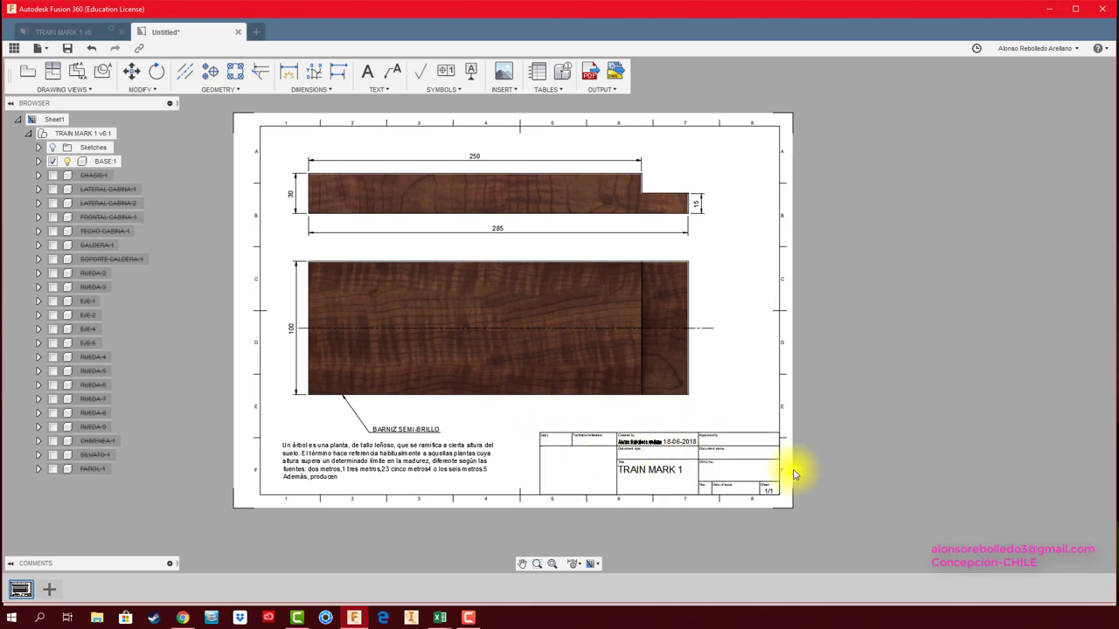
scroll(891, 433, up, 1)
scroll(762, 459, down, 1)
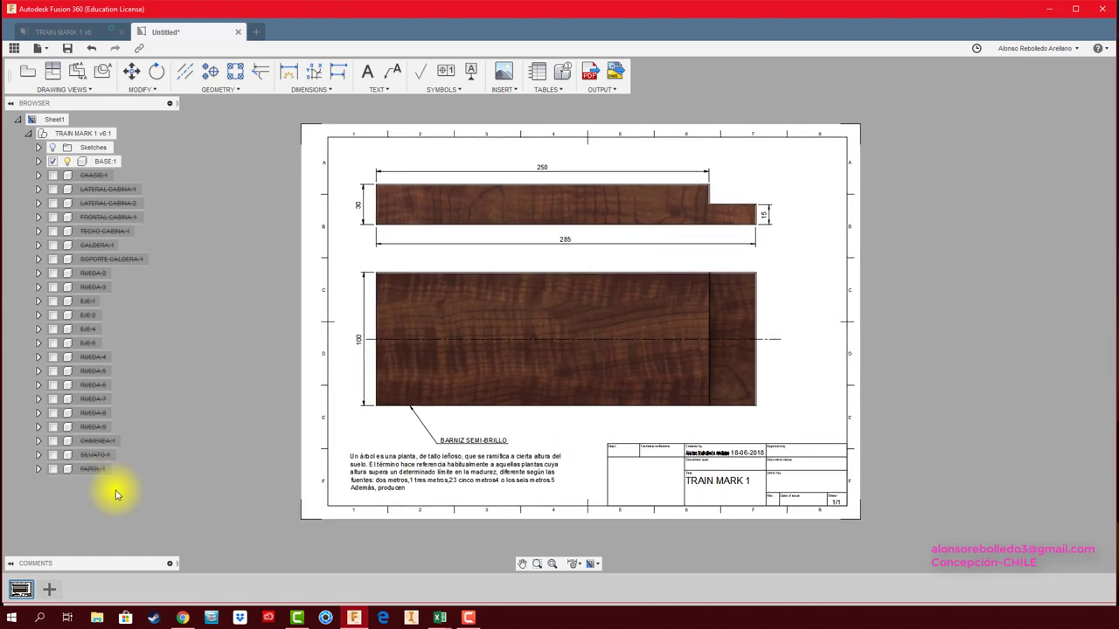
Add sheet 2 and place a 1:5 front view of the train, shaded with hidden edges, at top-left
click(54, 593)
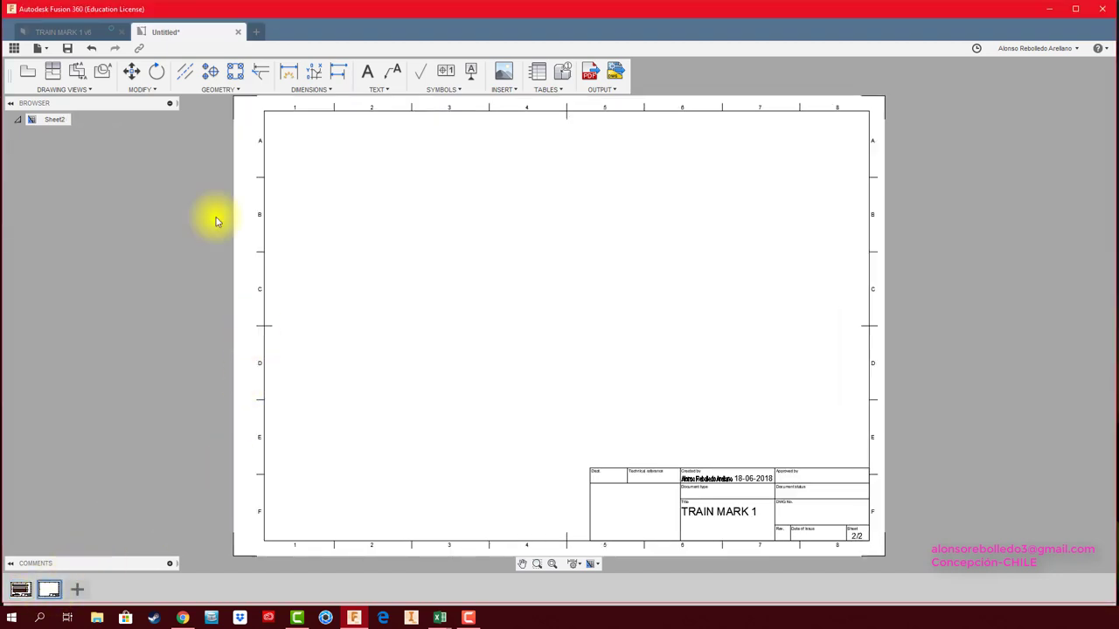
click(24, 70)
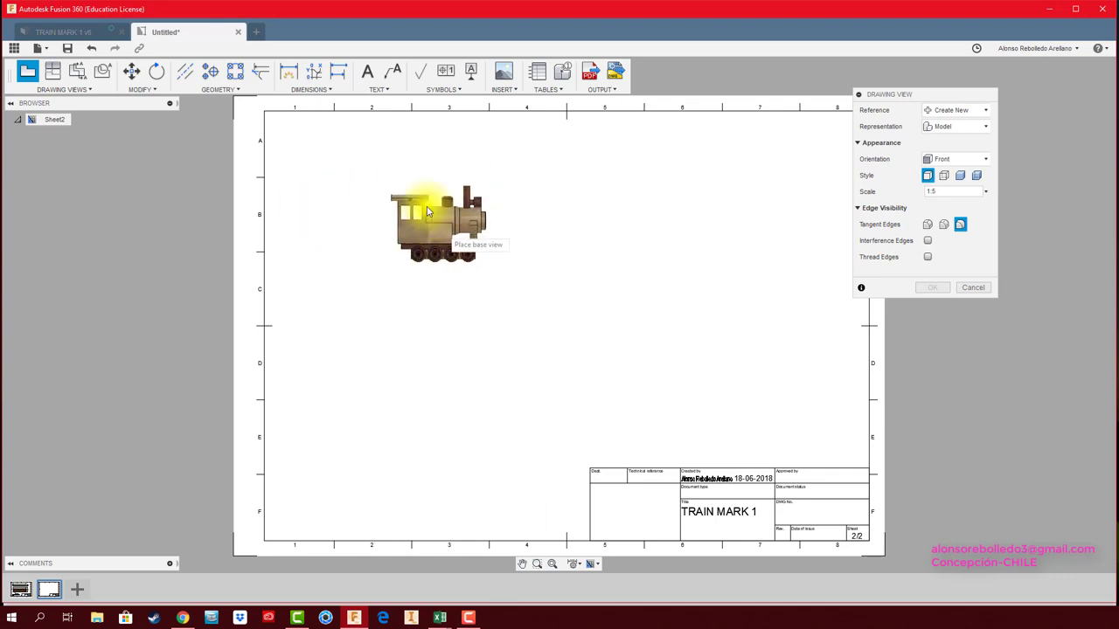
click(977, 177)
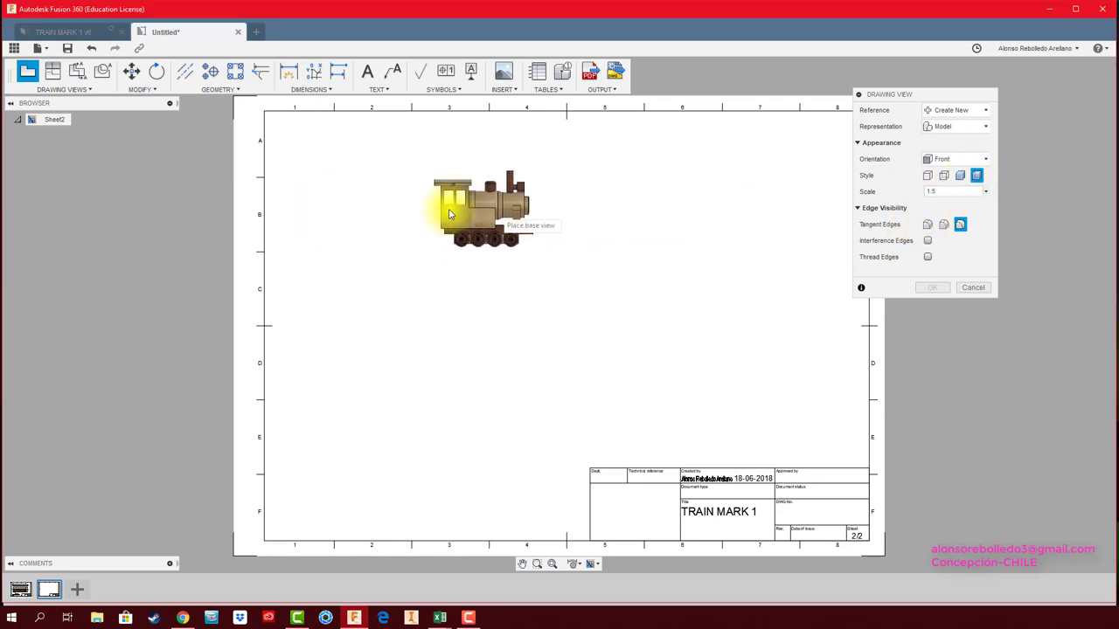
click(398, 208)
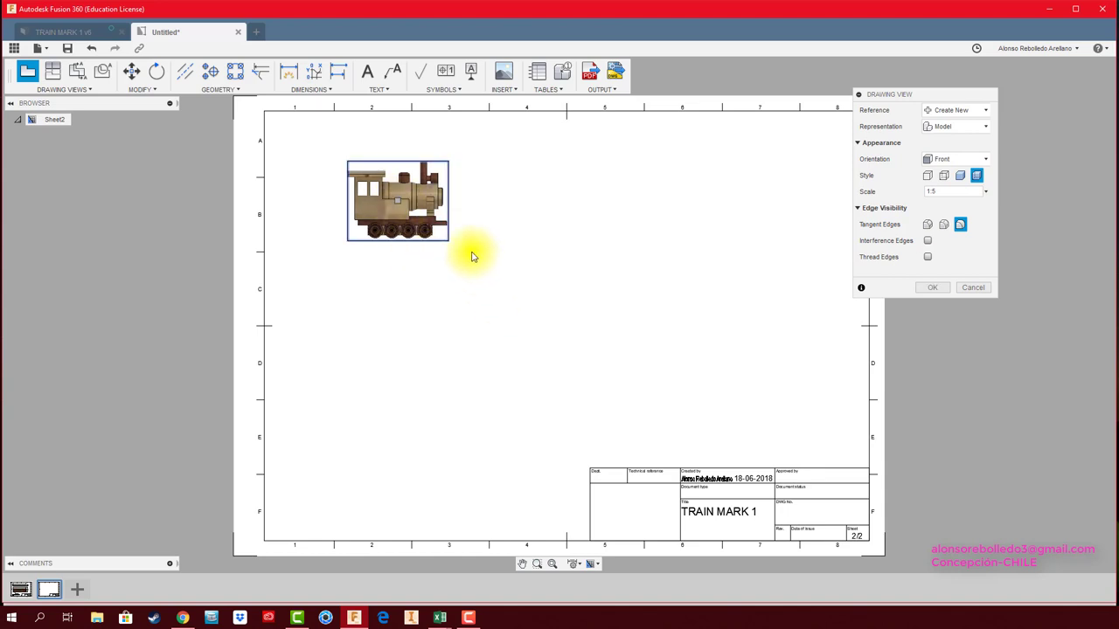
click(928, 289)
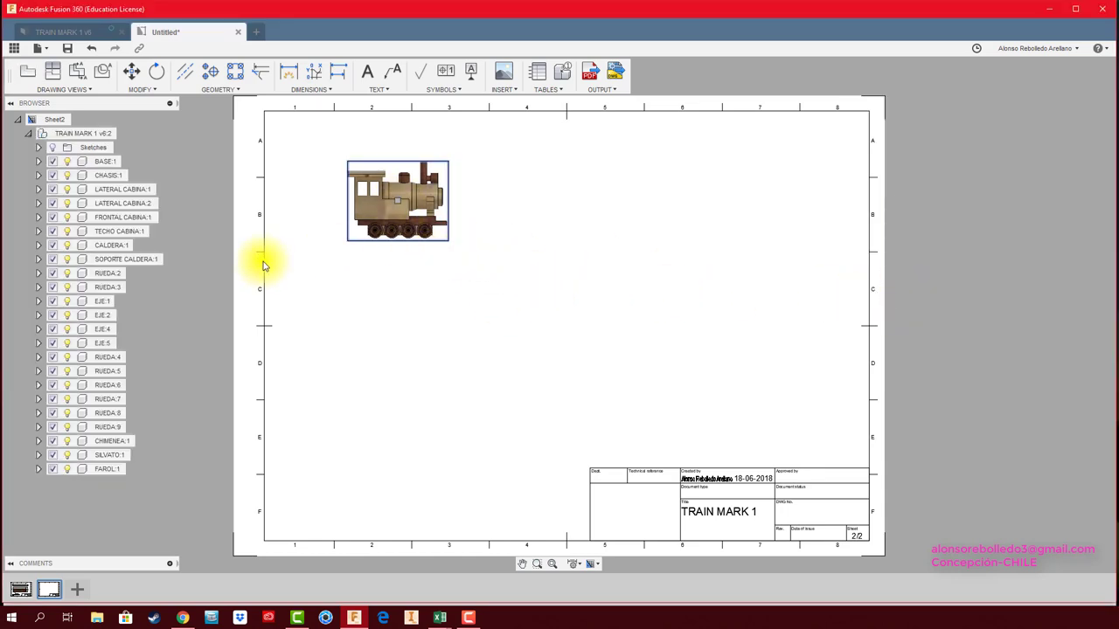
click(389, 322)
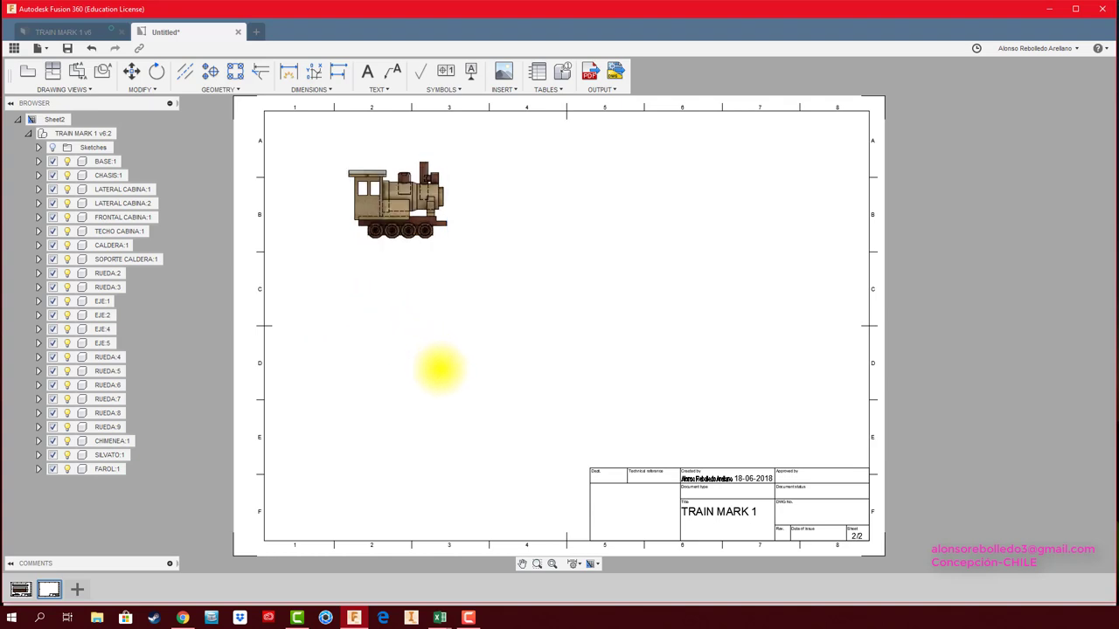
scroll(407, 289, down, 1)
scroll(407, 288, up, 2)
scroll(388, 300, up, 1)
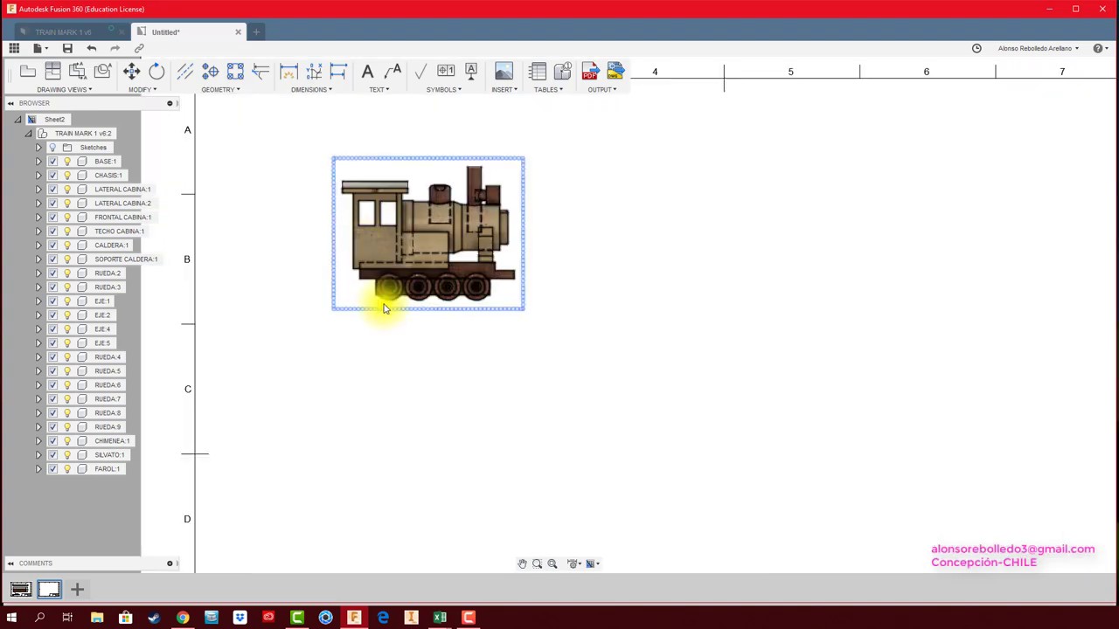
scroll(666, 253, up, 2)
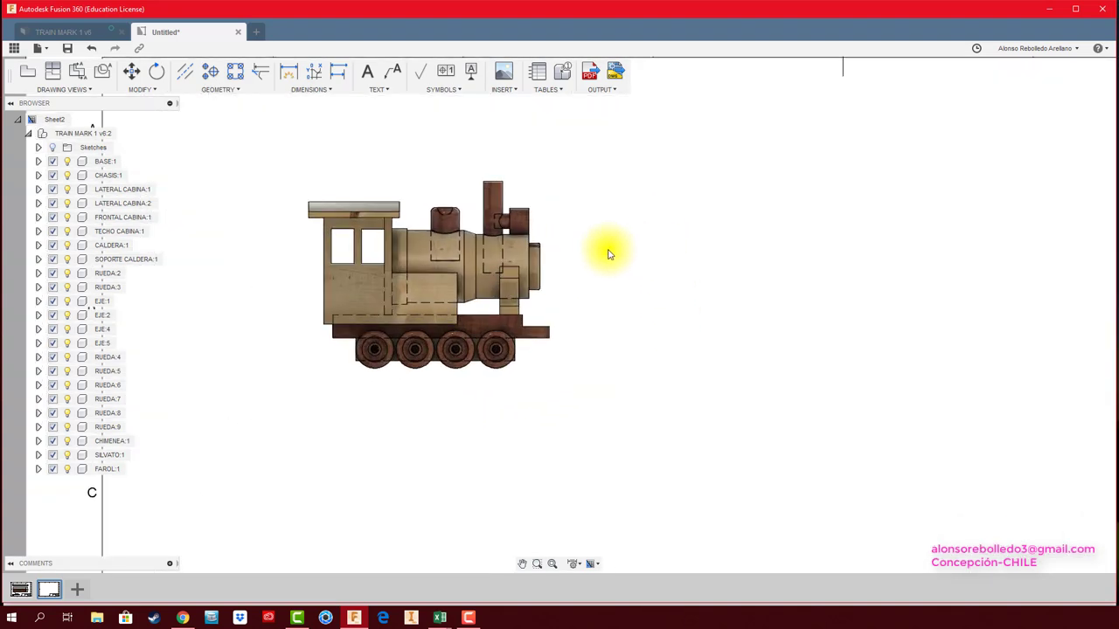
scroll(600, 266, down, 1)
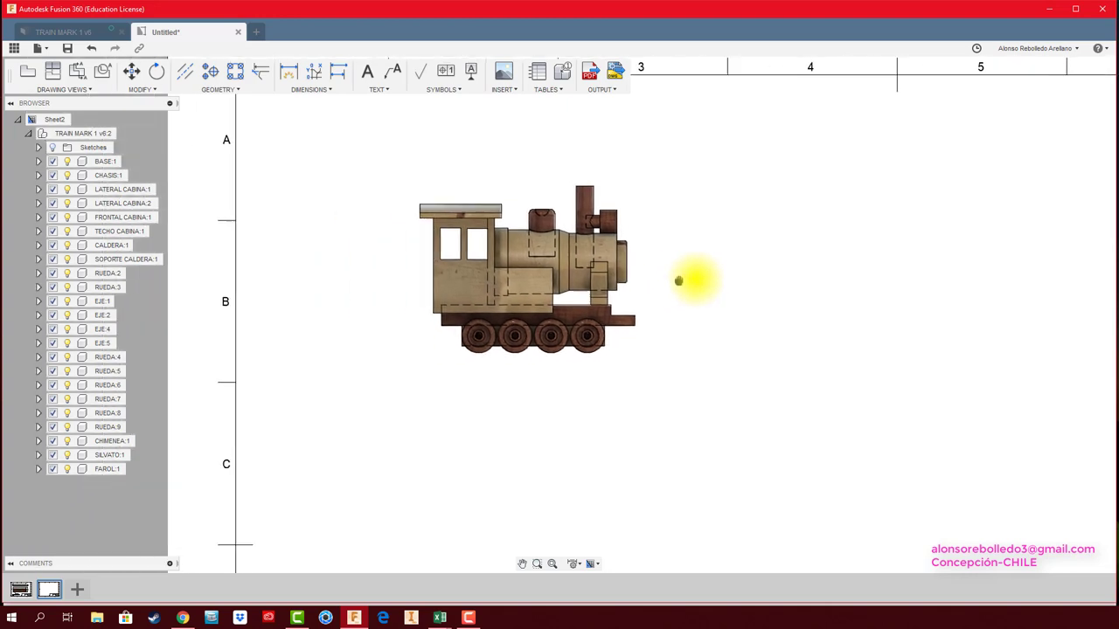
middle_drag(591, 287, 690, 324)
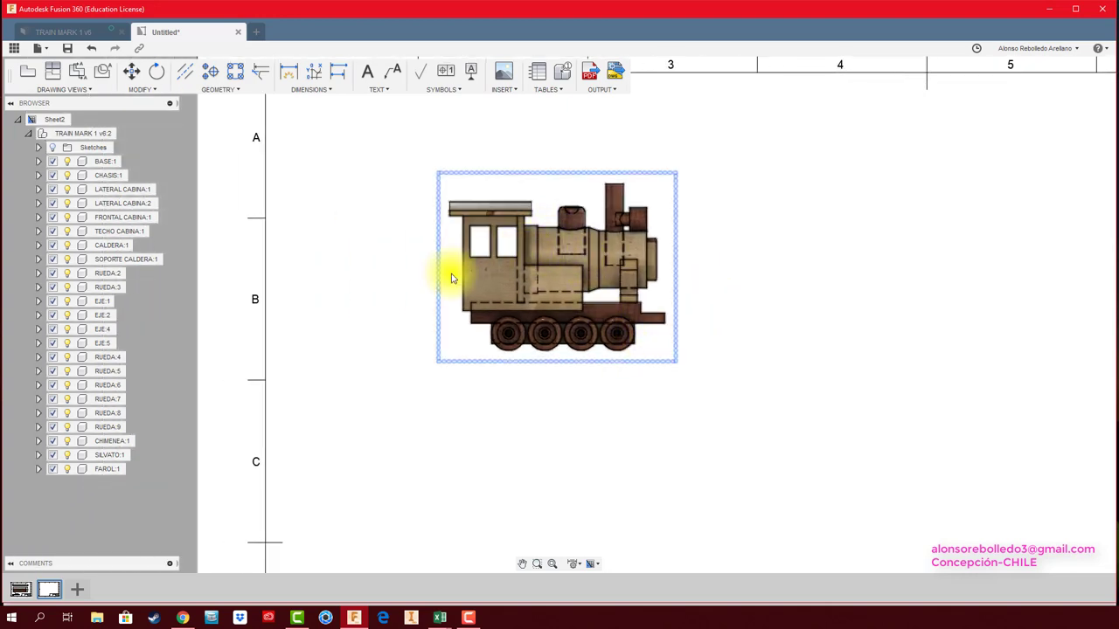
Suppress every component except CALDERA:1 and move the boiler view slightly lower
right_click(105, 246)
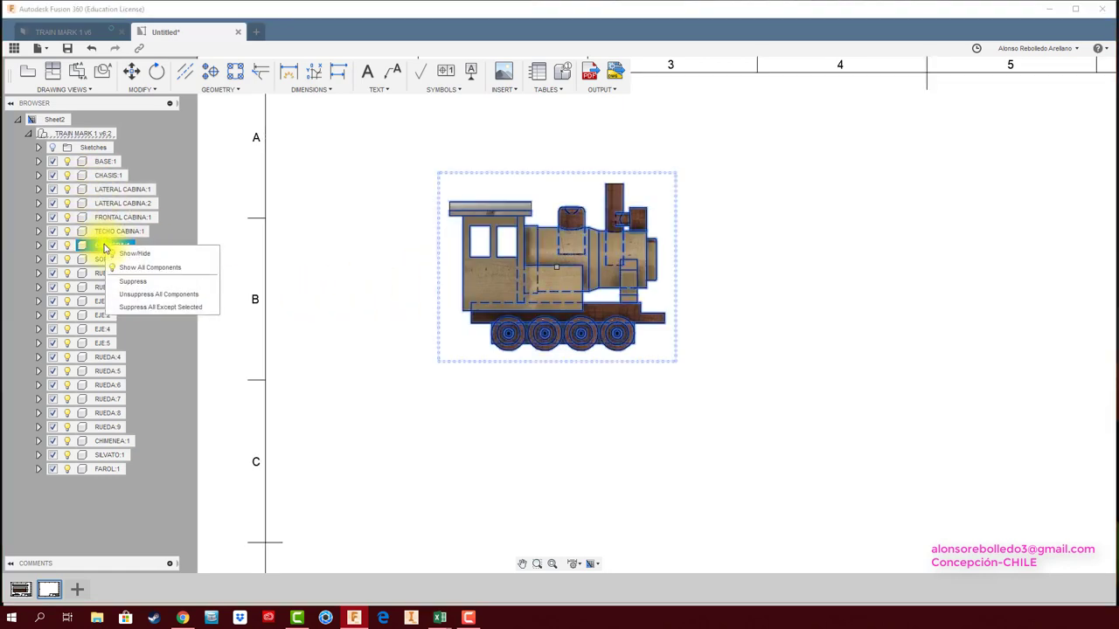
click(144, 308)
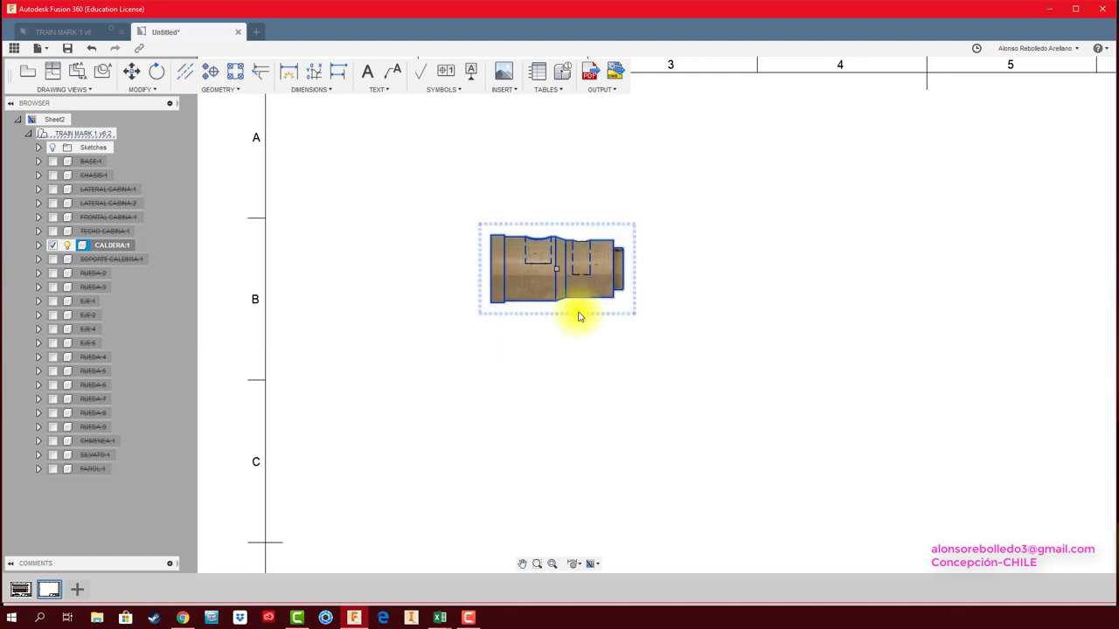
scroll(576, 310, down, 2)
scroll(568, 262, down, 2)
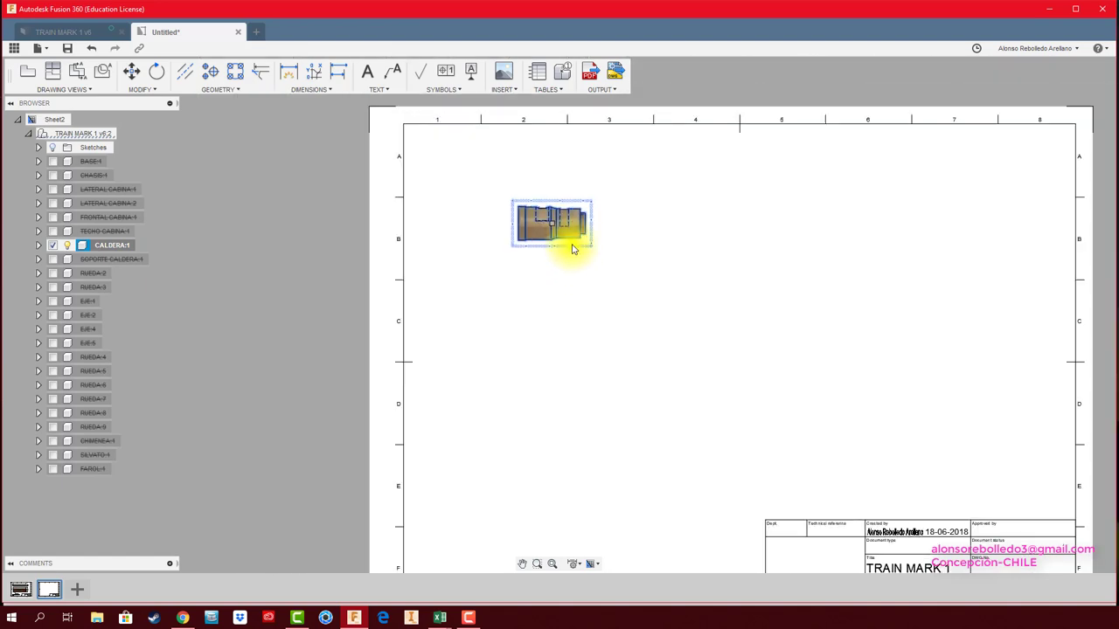
click(553, 227)
click(543, 271)
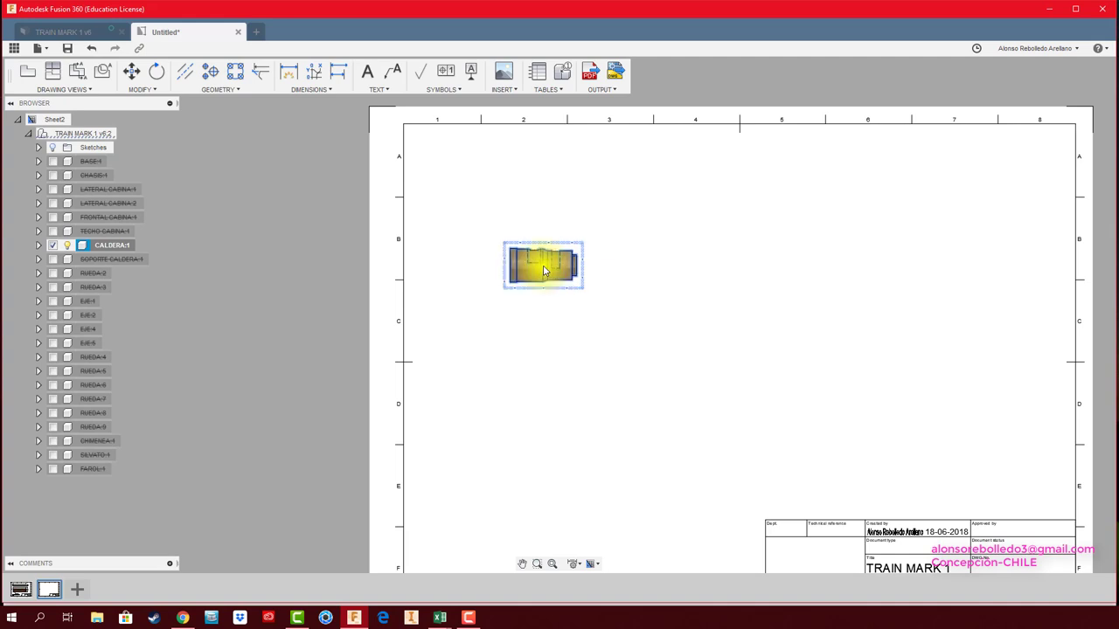
Change the boiler view scale to 1:1 and shift it right and down
double_click(543, 271)
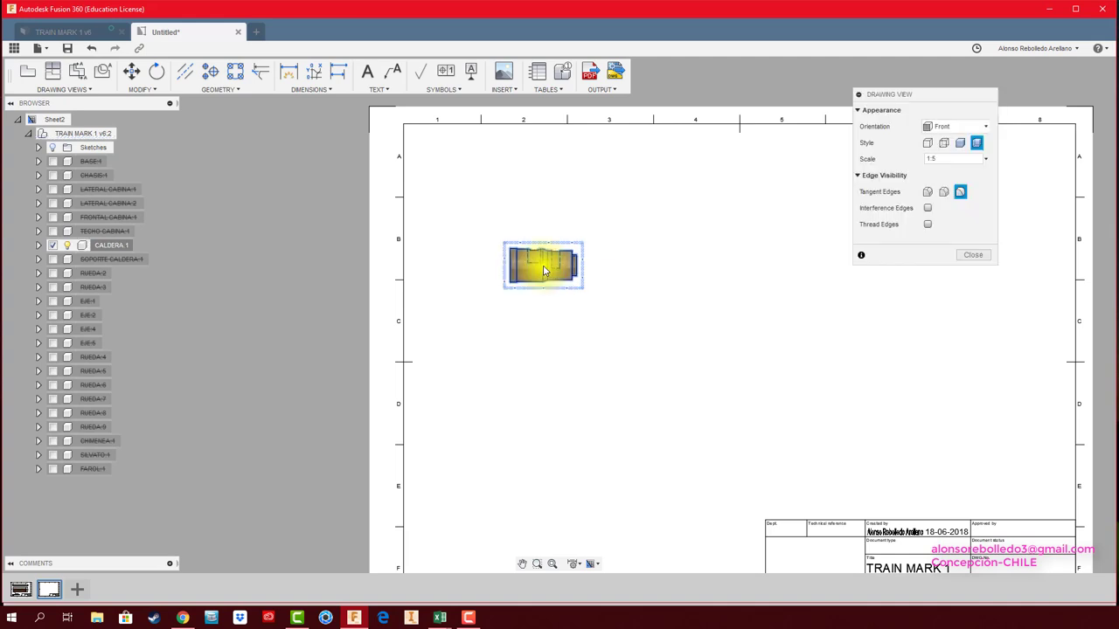
click(986, 158)
click(955, 179)
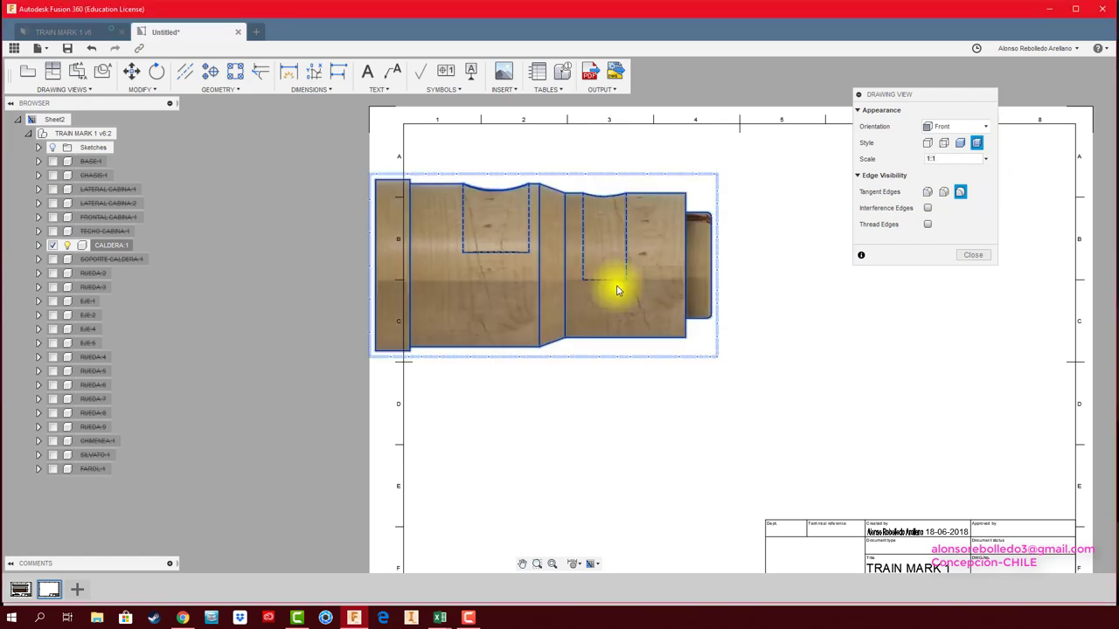
scroll(724, 300, down, 2)
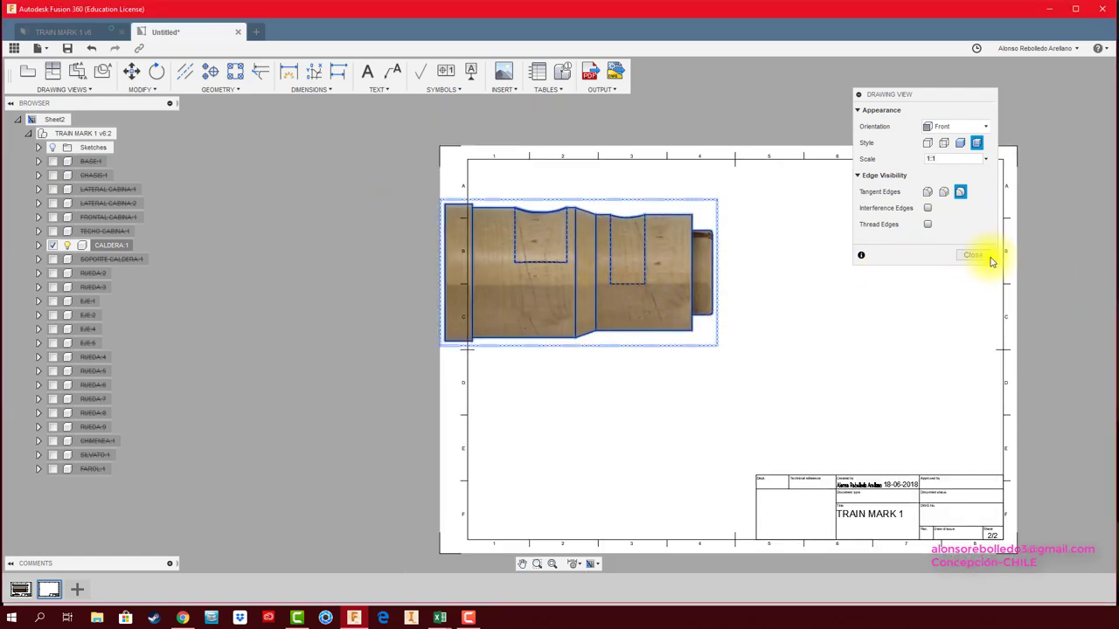
click(972, 255)
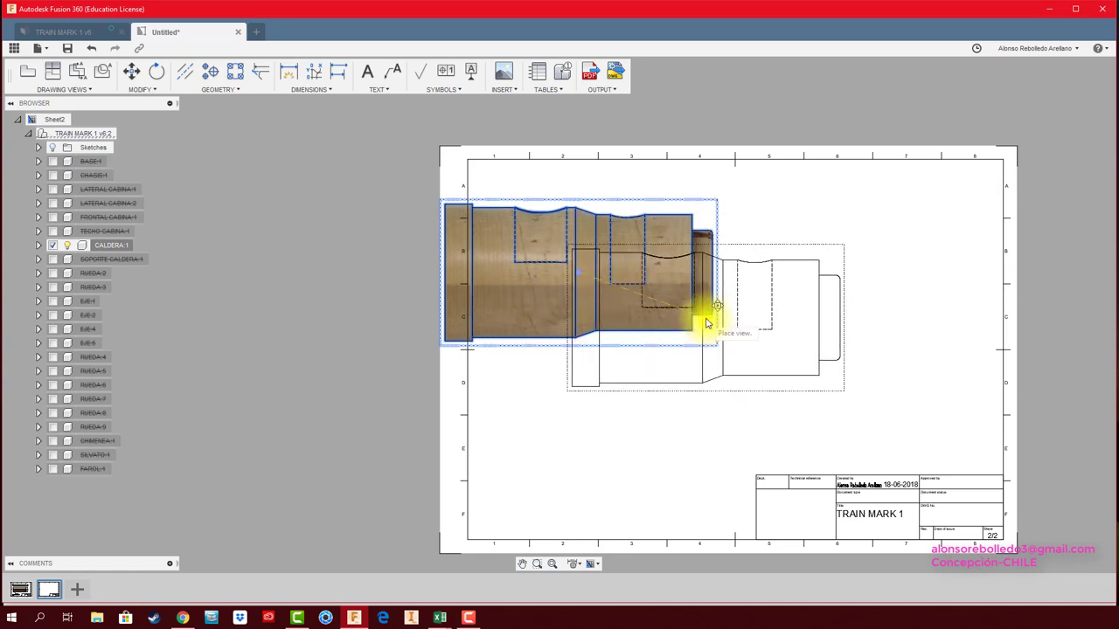
click(701, 346)
scroll(869, 379, up, 1)
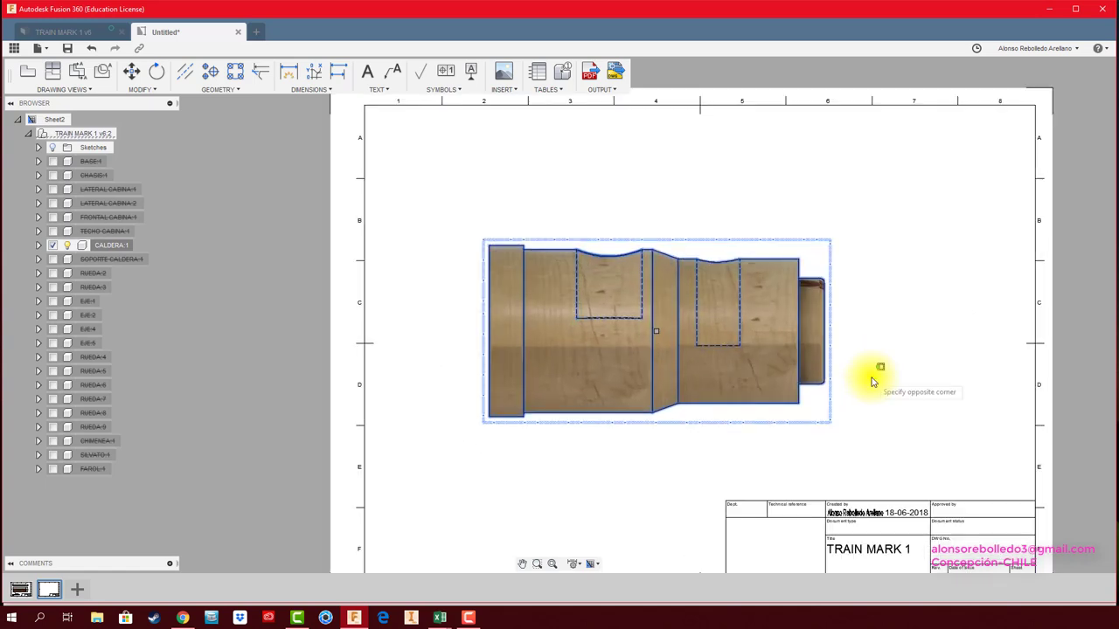
click(868, 379)
scroll(830, 440, up, 1)
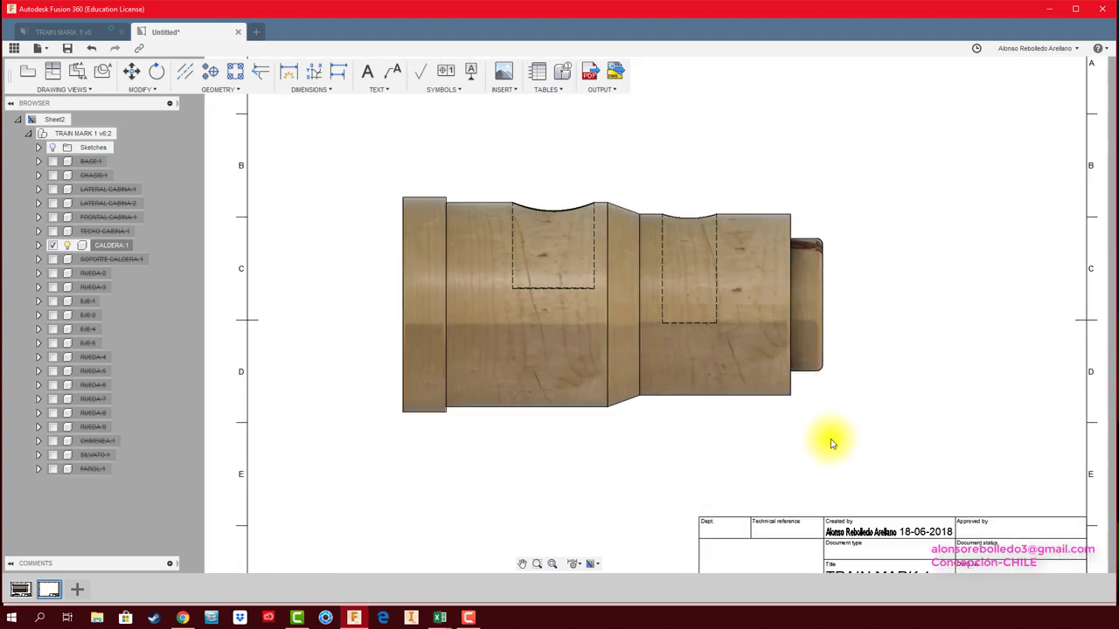
Add a horizontal centerline along the boiler's axis, extended past both ends
click(185, 75)
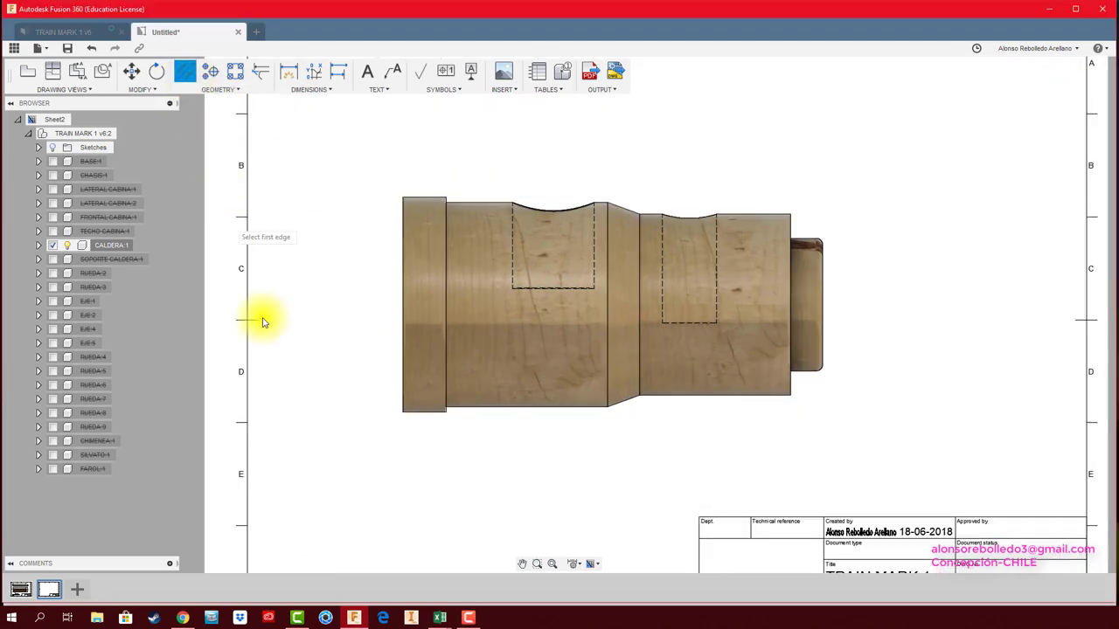
click(429, 415)
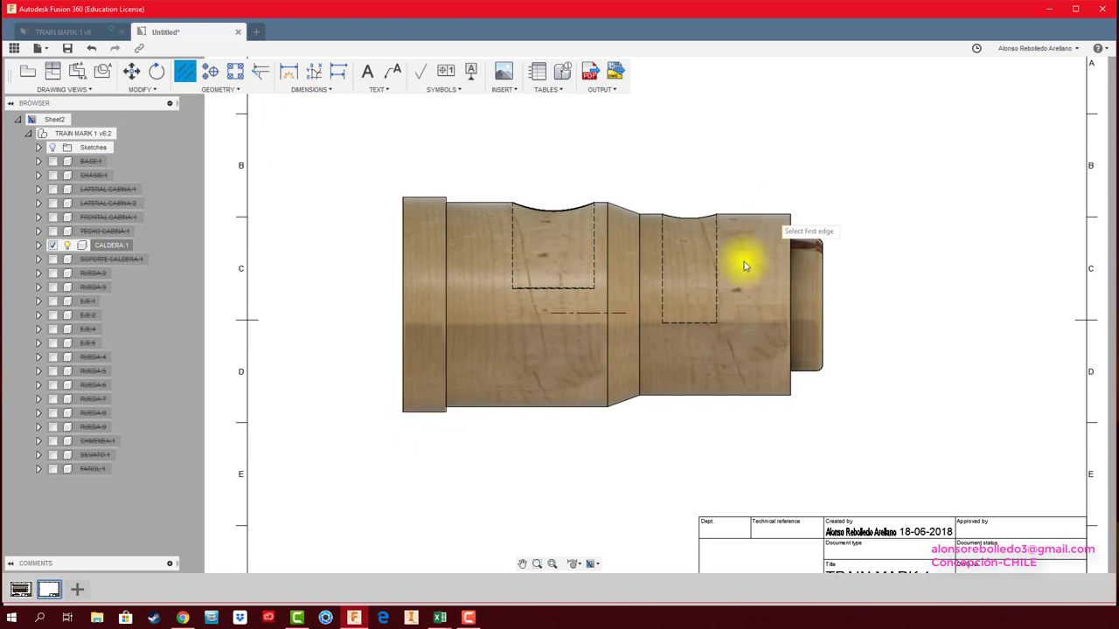
key(Escape)
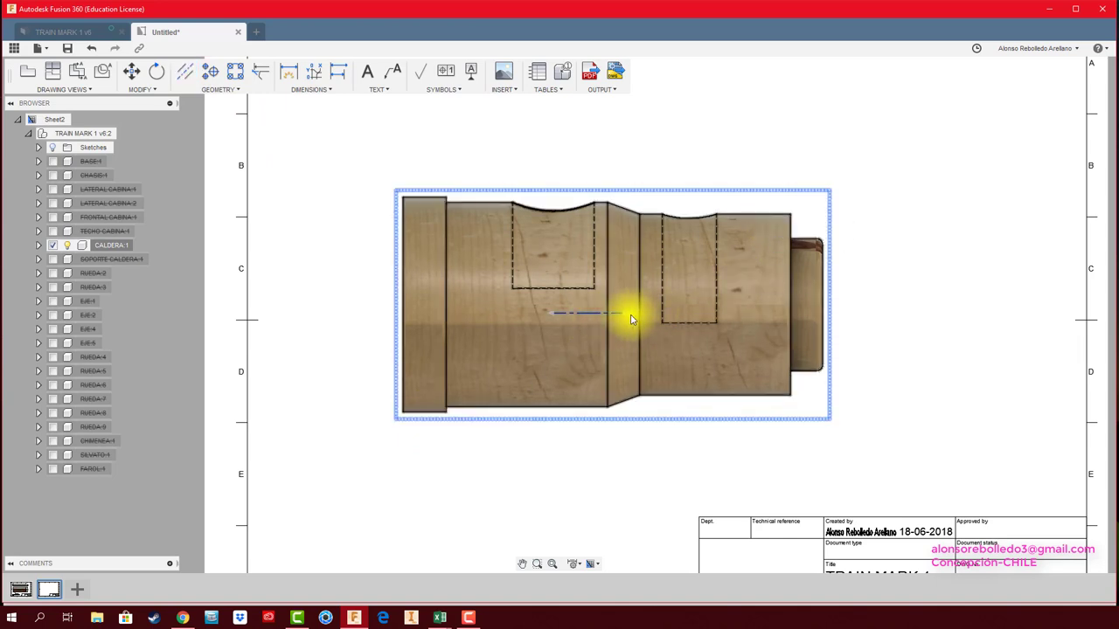
drag(626, 313, 778, 324)
click(863, 313)
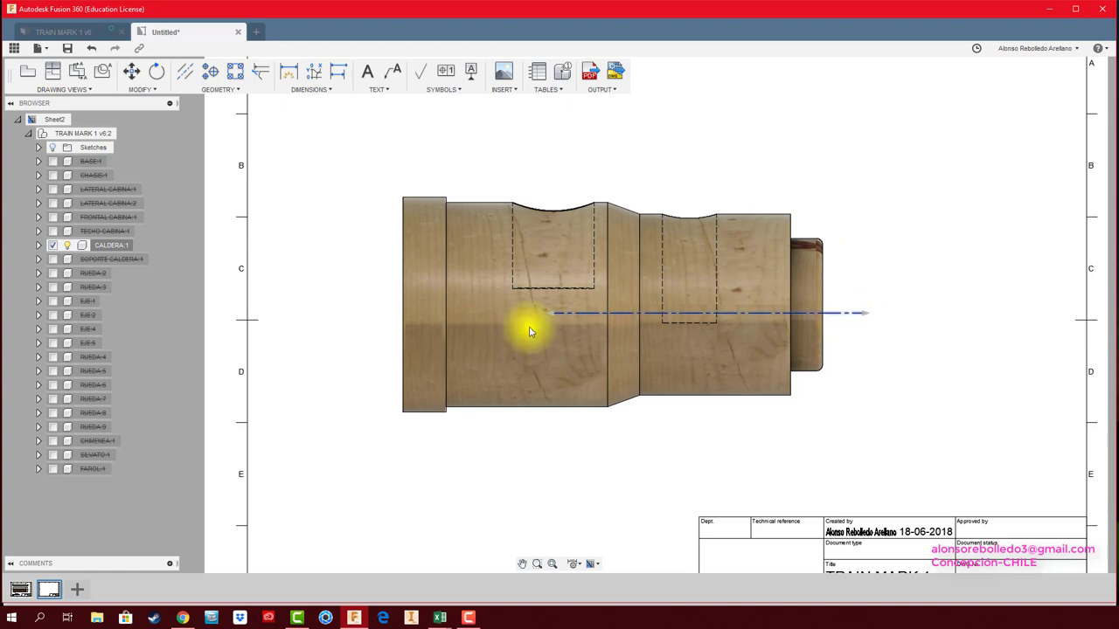
click(548, 312)
click(365, 313)
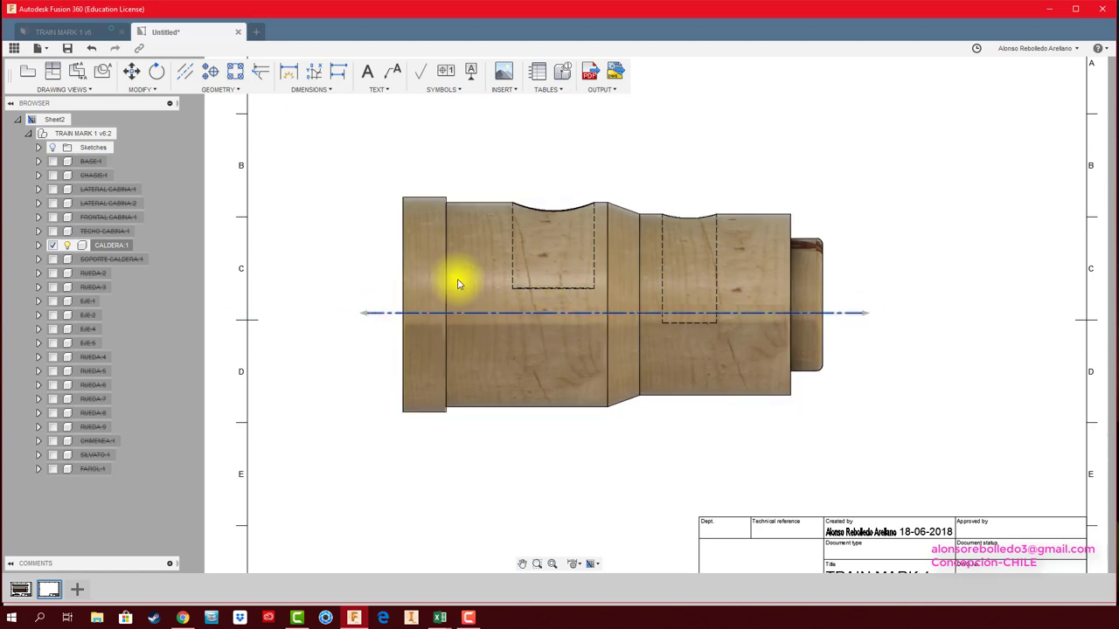
Add vertical centerlines through both dashed cutouts using their edge pairs
click(184, 70)
click(512, 252)
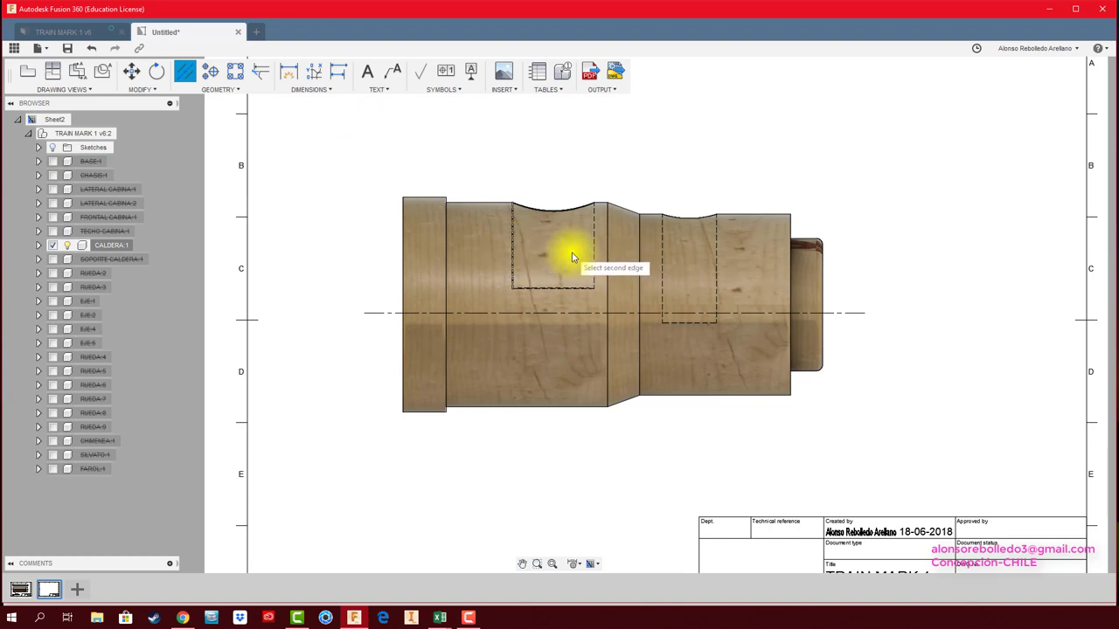
click(594, 246)
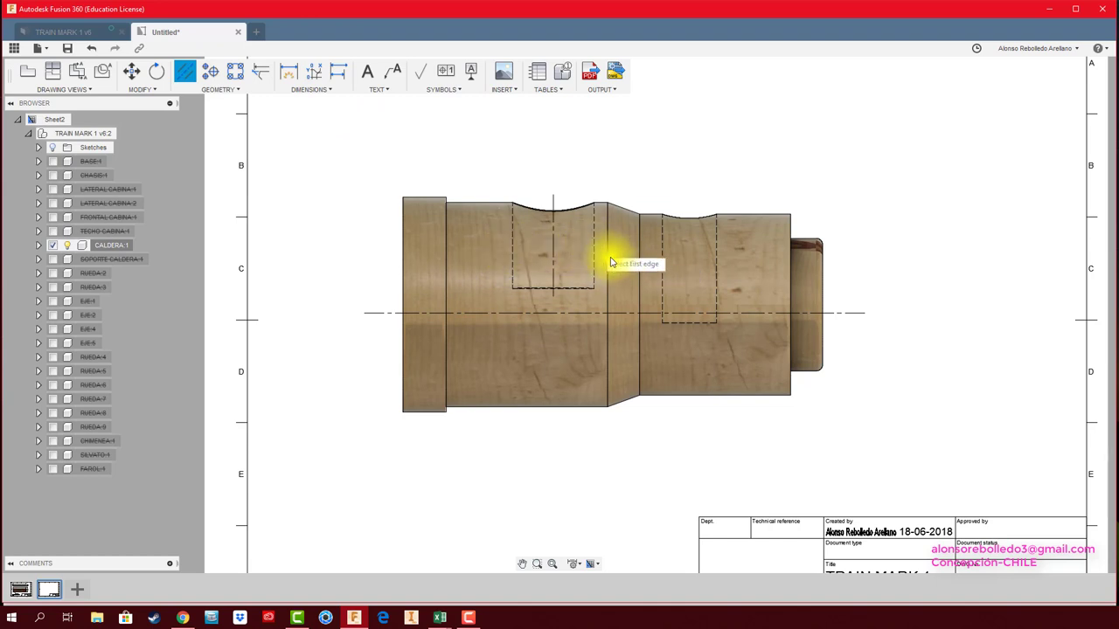
click(662, 261)
click(714, 255)
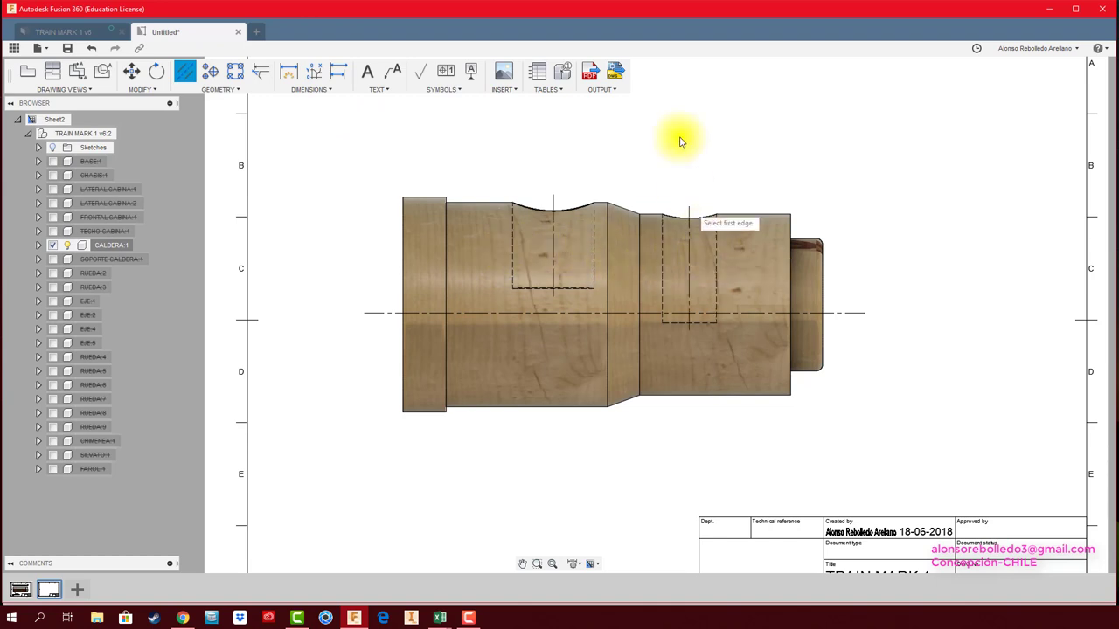
click(586, 227)
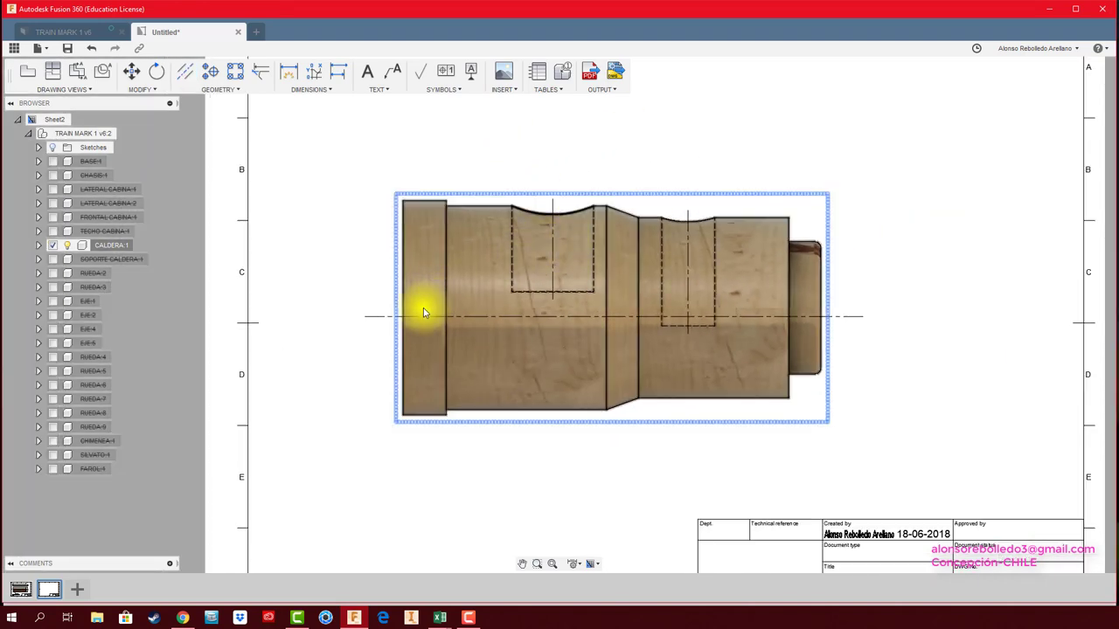
click(365, 187)
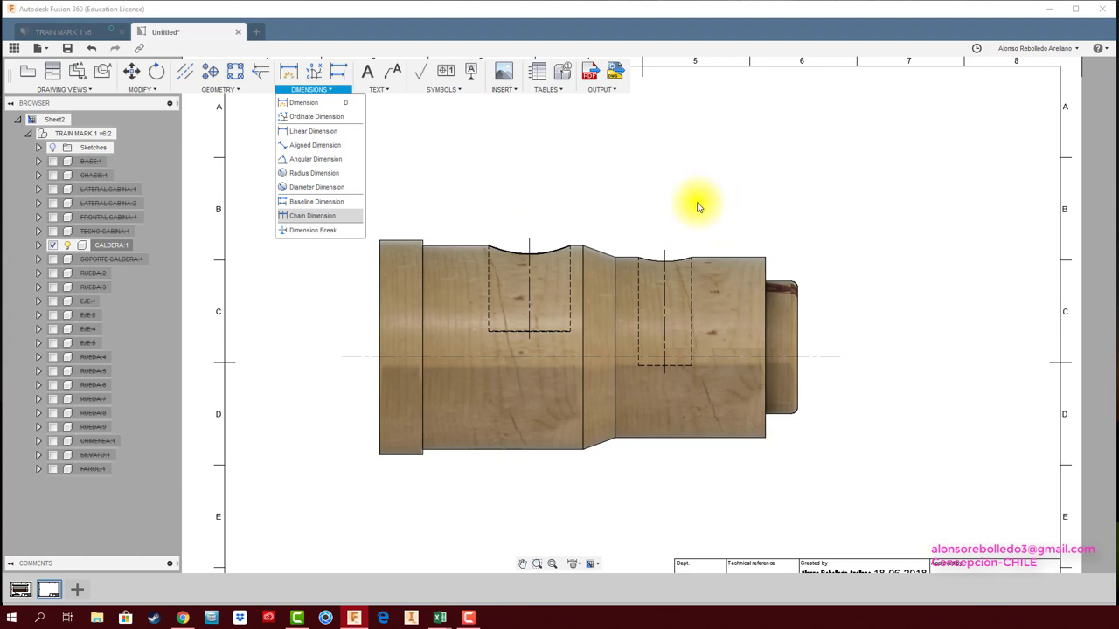
Dimension the left block's bottom edge as 20, placed below the part
click(320, 205)
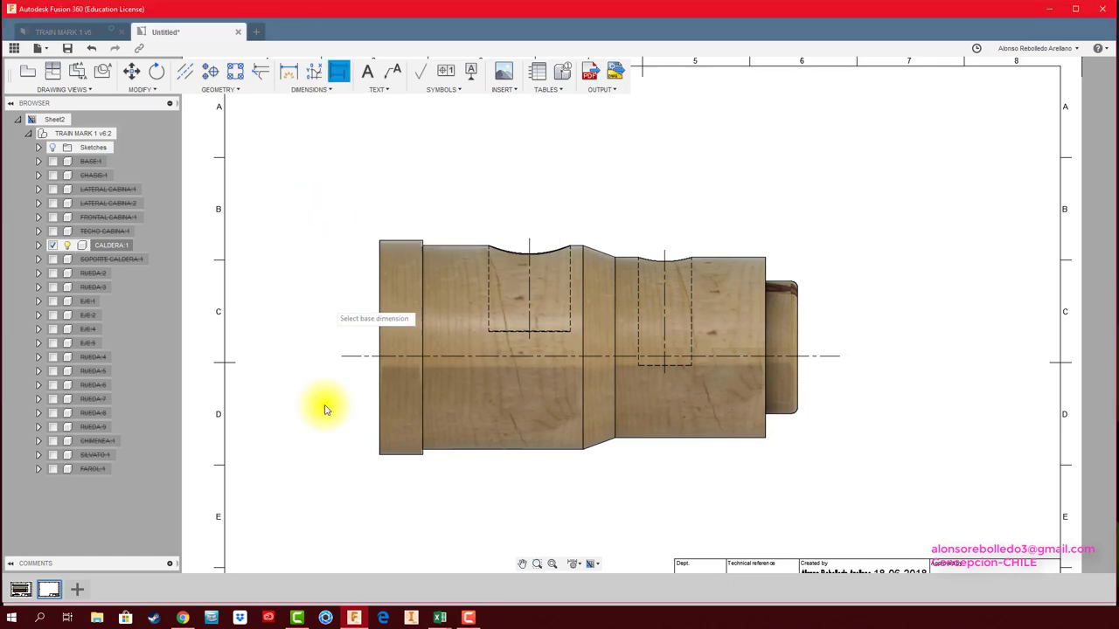
scroll(324, 405, up, 2)
scroll(387, 499, up, 2)
scroll(391, 467, up, 3)
scroll(399, 436, up, 1)
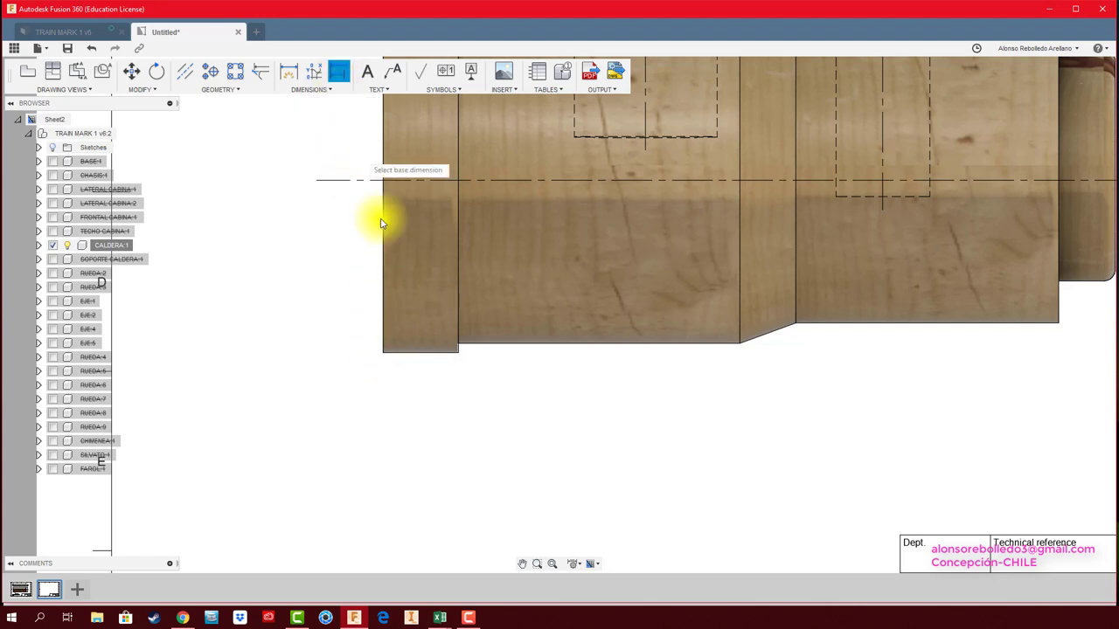
click(288, 71)
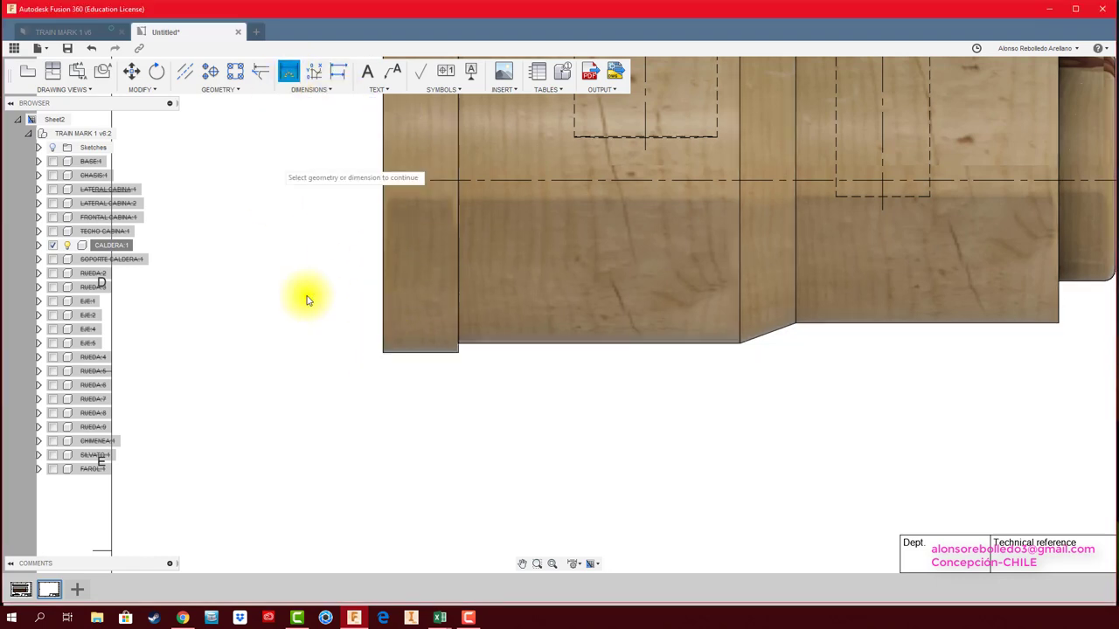
click(427, 352)
click(420, 463)
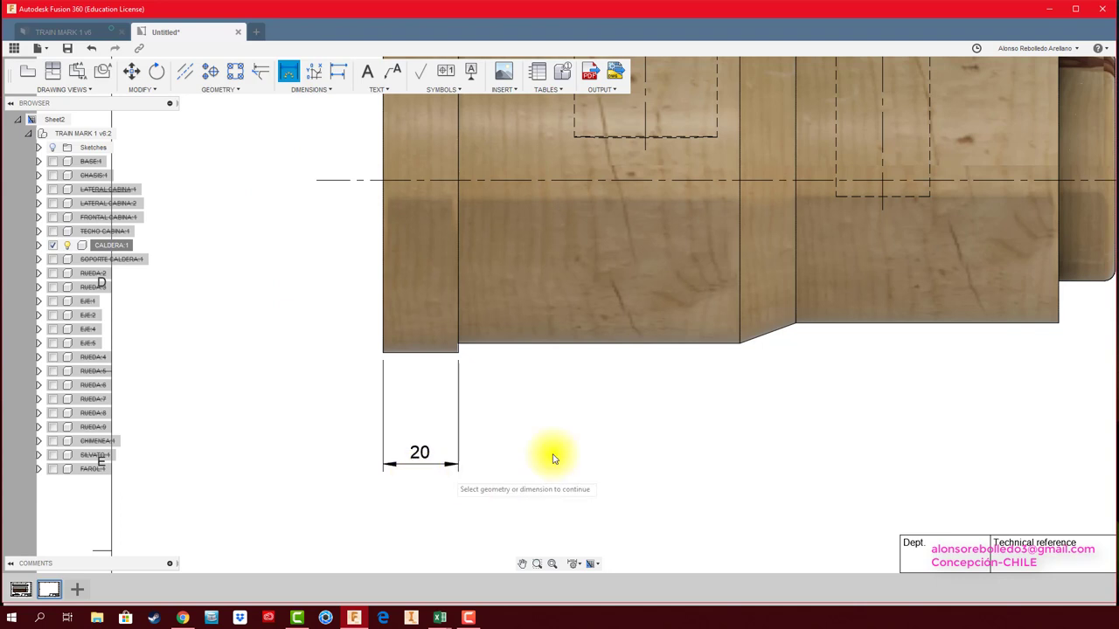
Add baseline dimensions 75, 90, 160 and 175 from the 20 dimension
click(340, 72)
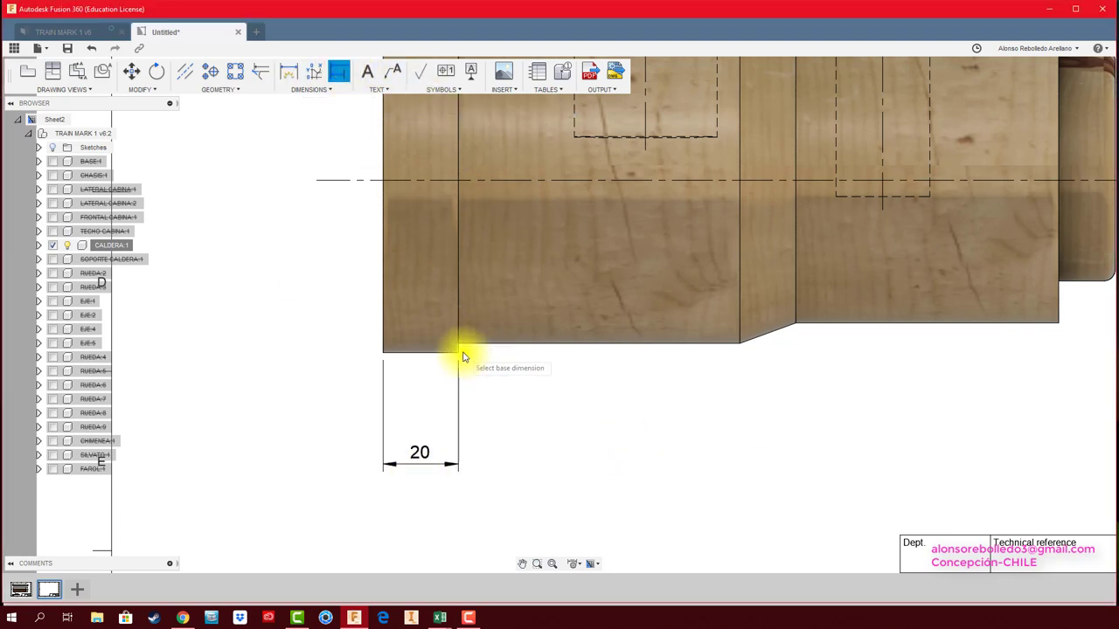
click(738, 345)
click(796, 323)
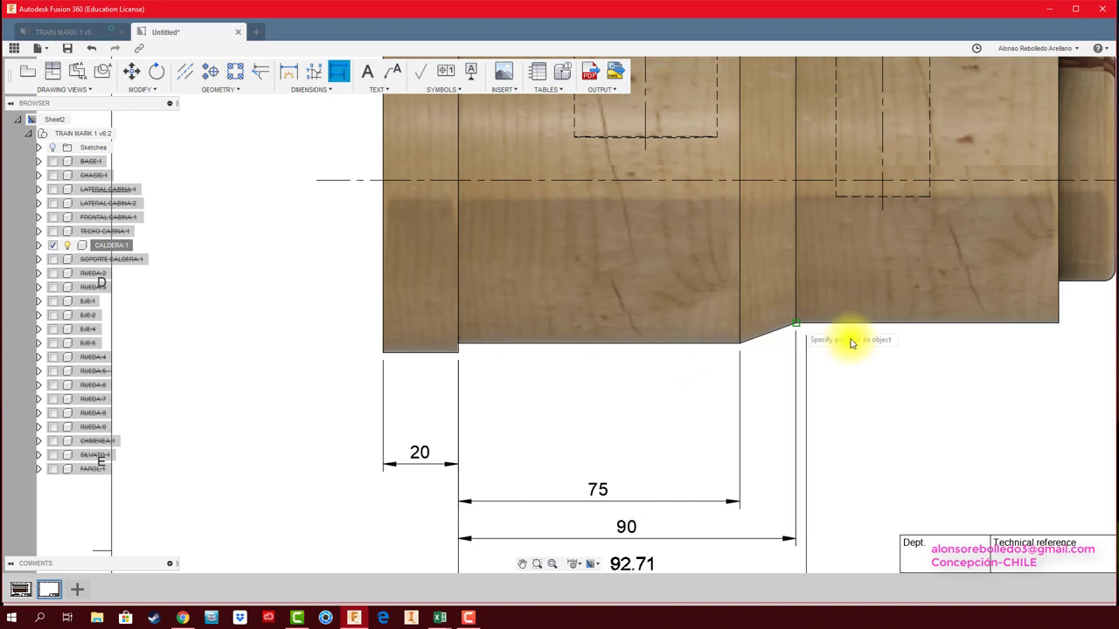
middle_drag(1005, 385, 554, 391)
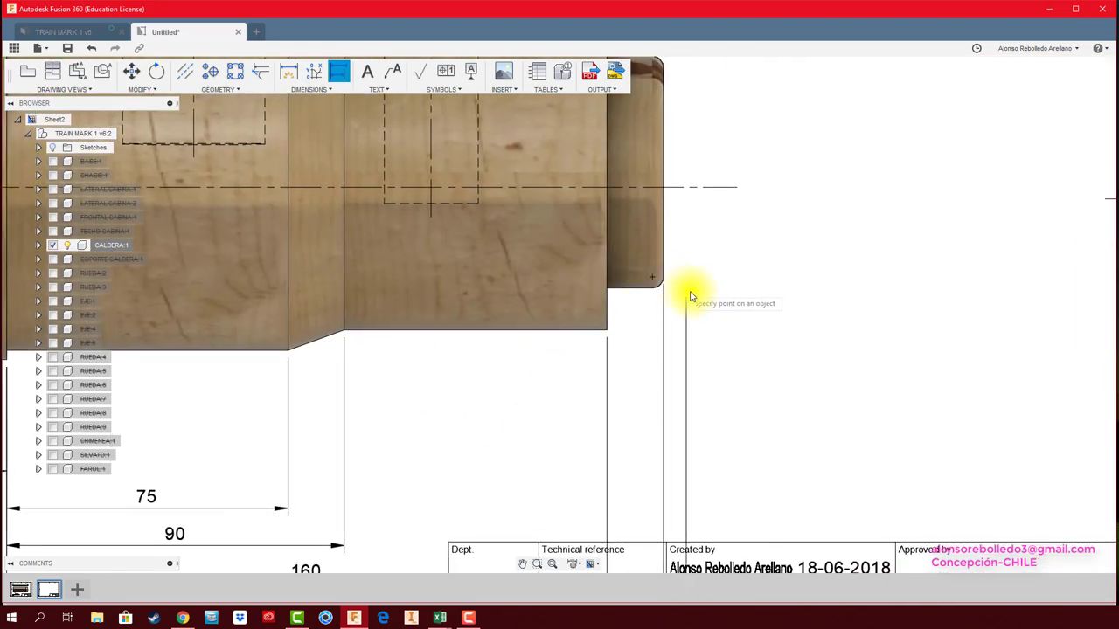
right_click(708, 292)
click(774, 300)
Drag the boiler view and its 20–175 dimensions up the sheet
scroll(755, 341, down, 3)
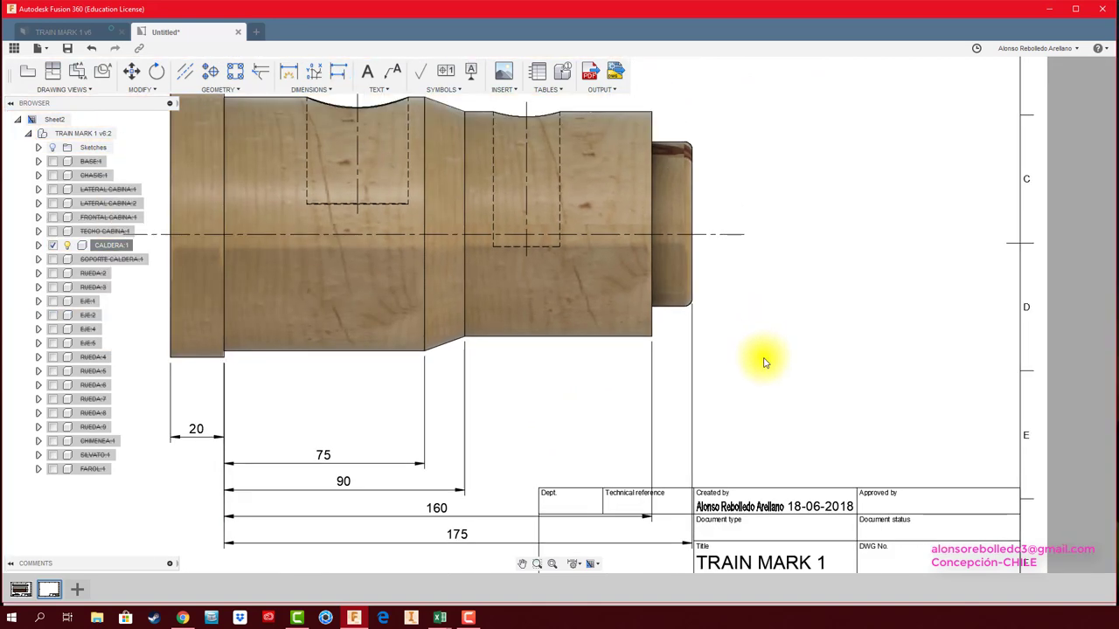
scroll(681, 389, down, 3)
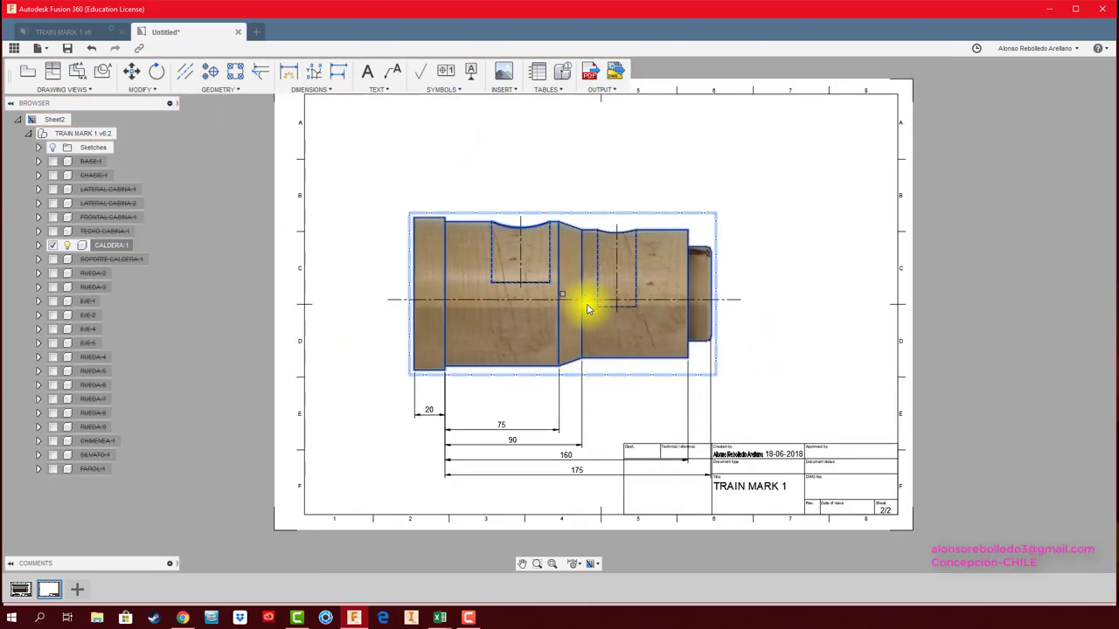
click(562, 296)
drag(564, 297, 559, 238)
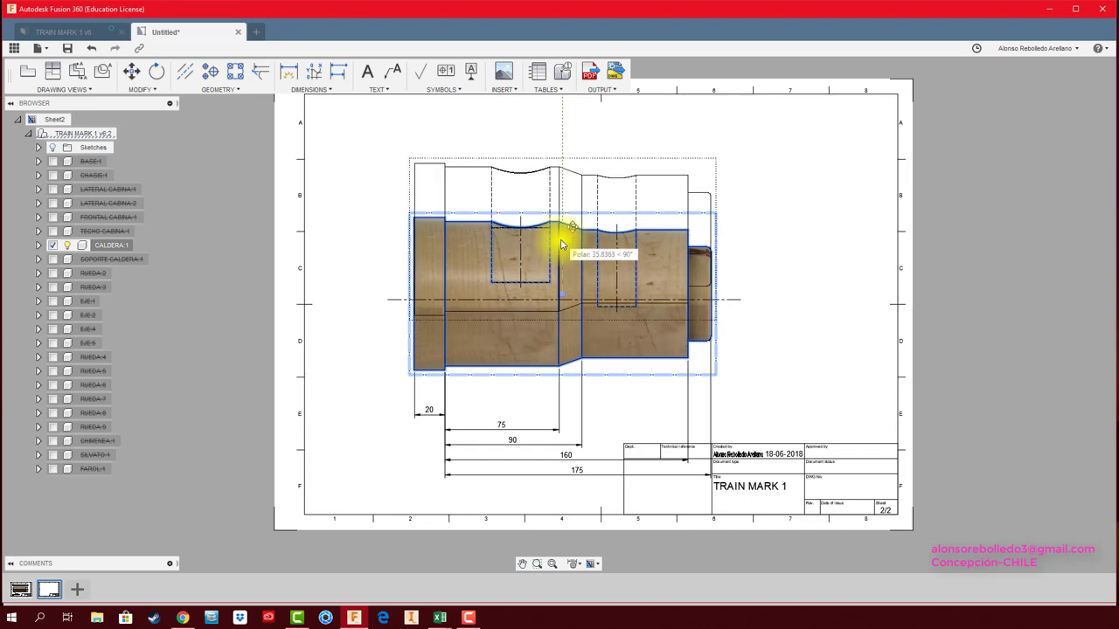
click(748, 370)
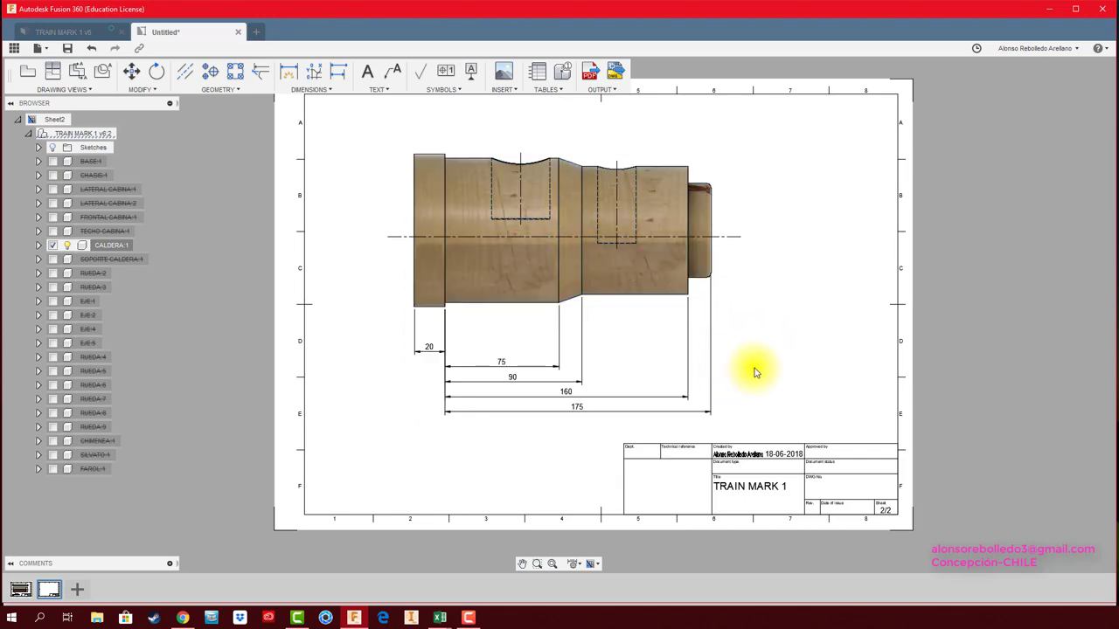
Check that the dimensions clear the title block and reselect the part view
scroll(743, 370, up, 2)
scroll(623, 400, up, 1)
scroll(622, 401, up, 2)
scroll(568, 359, up, 3)
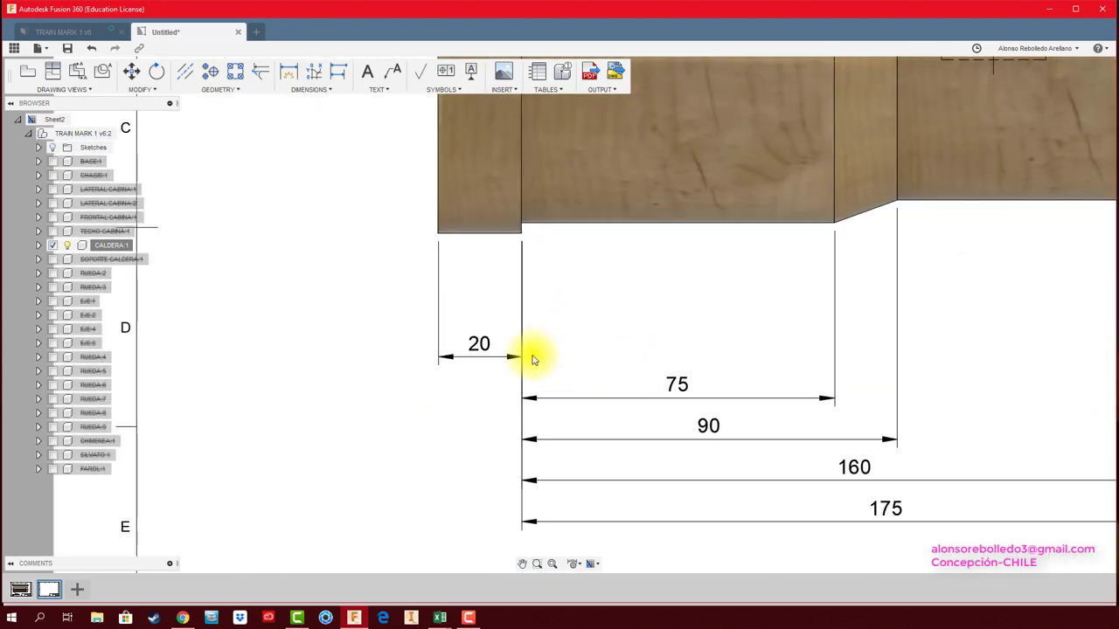
scroll(572, 365, down, 2)
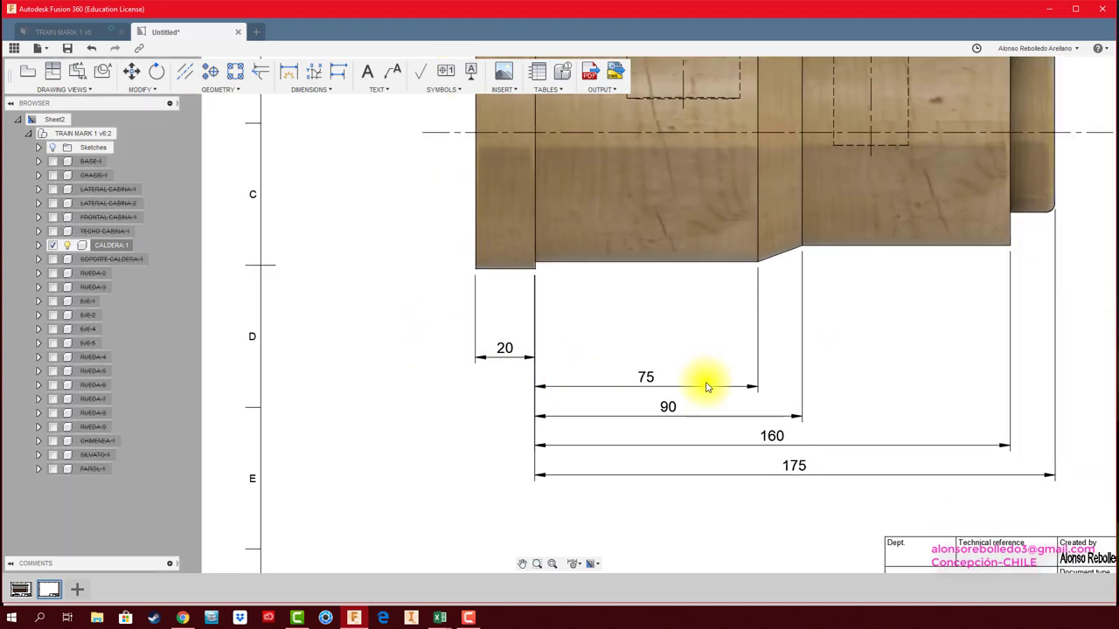
middle_drag(699, 479, 569, 422)
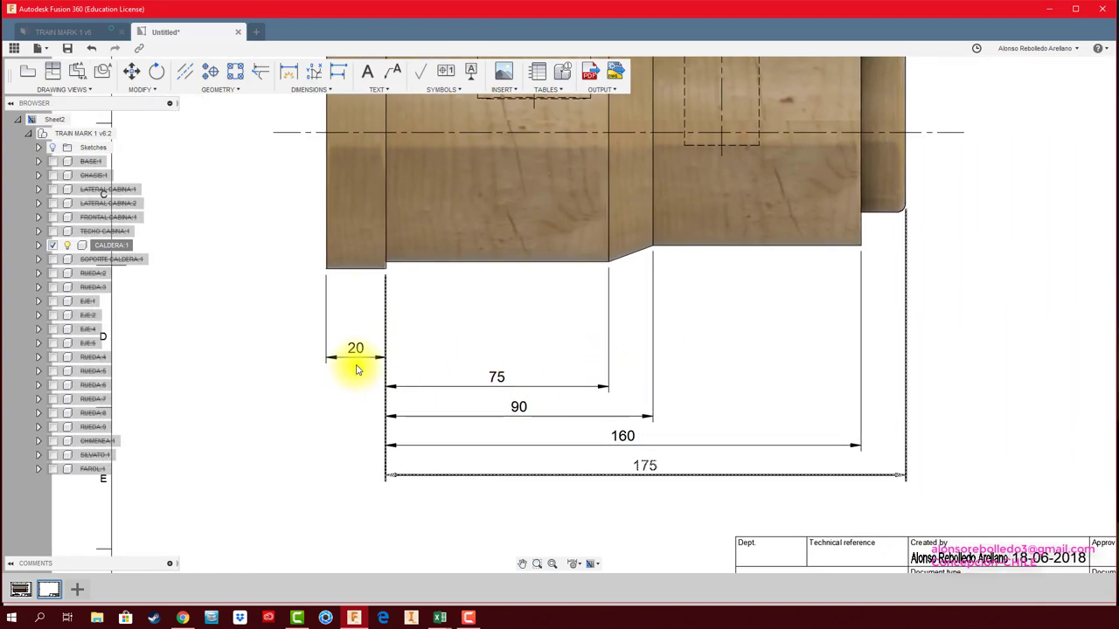
scroll(513, 376, down, 2)
scroll(513, 391, down, 1)
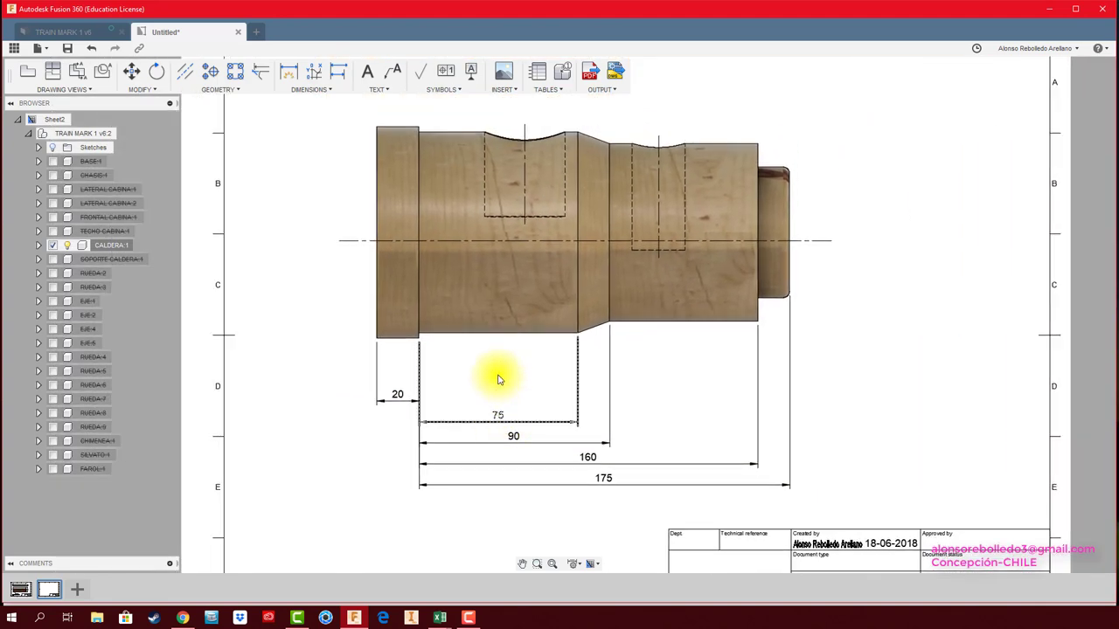
scroll(499, 375, down, 1)
click(414, 184)
scroll(414, 185, up, 1)
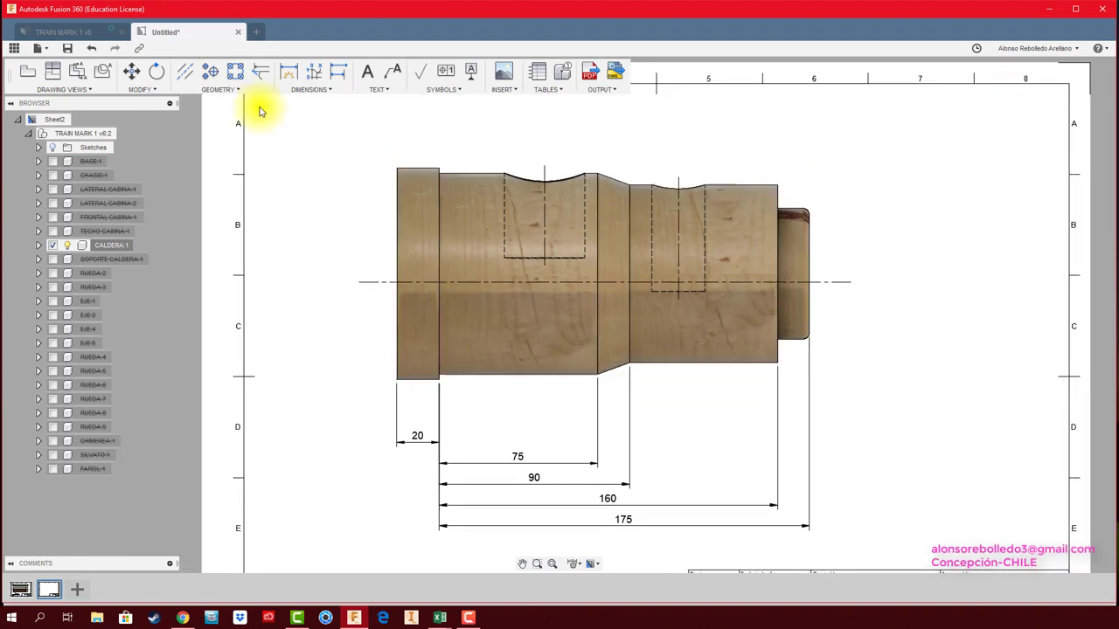
Add the 100 and 95 vertical diameter dimensions on the part's left end
click(293, 77)
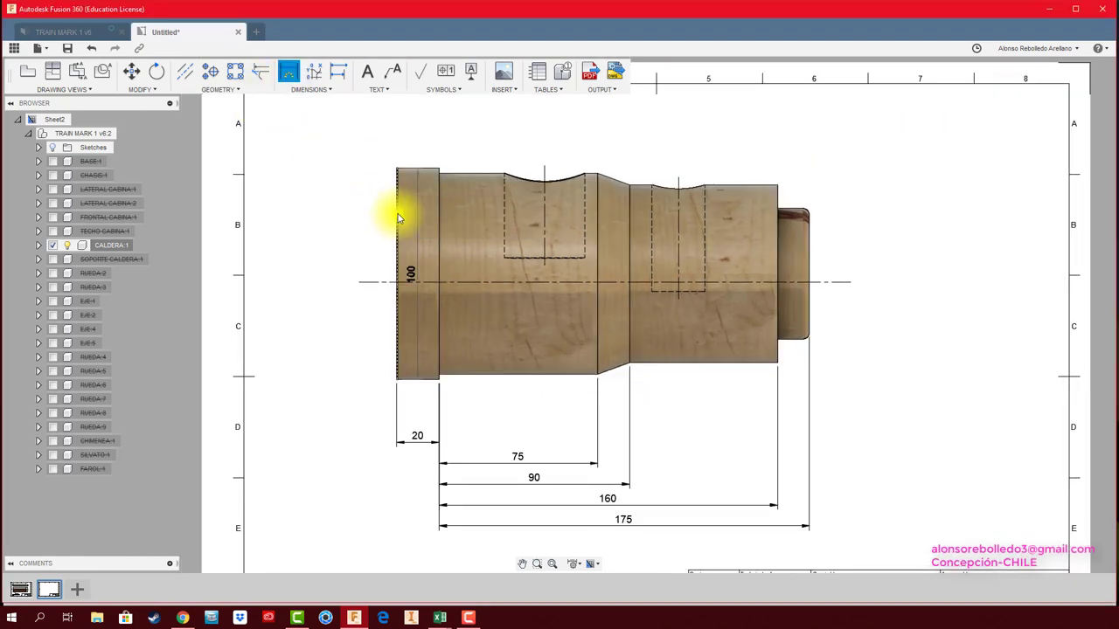
click(398, 218)
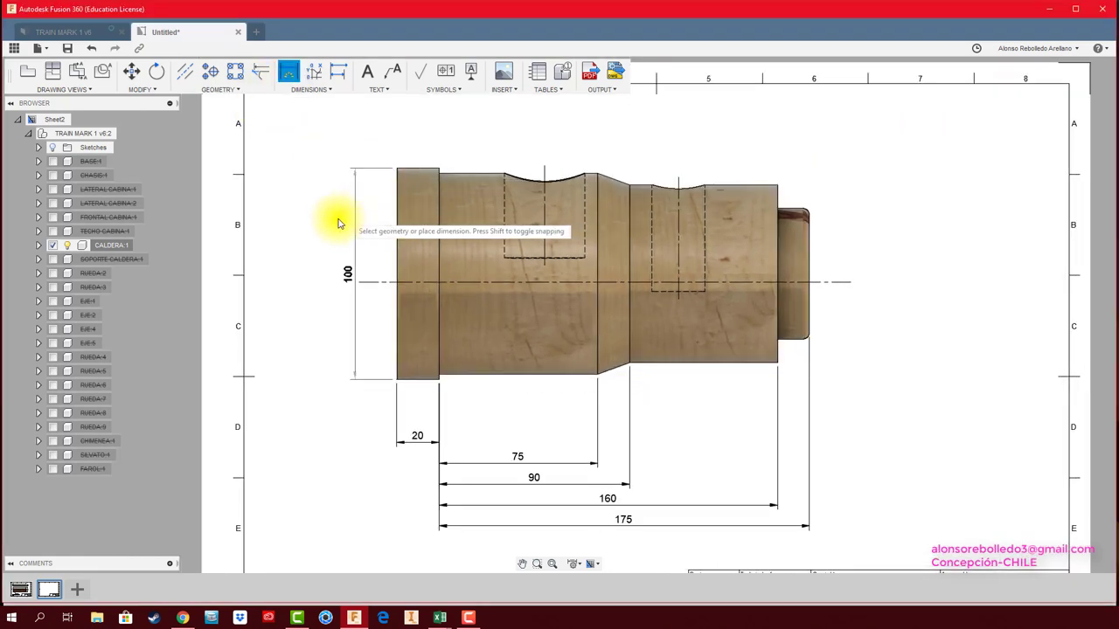
click(477, 175)
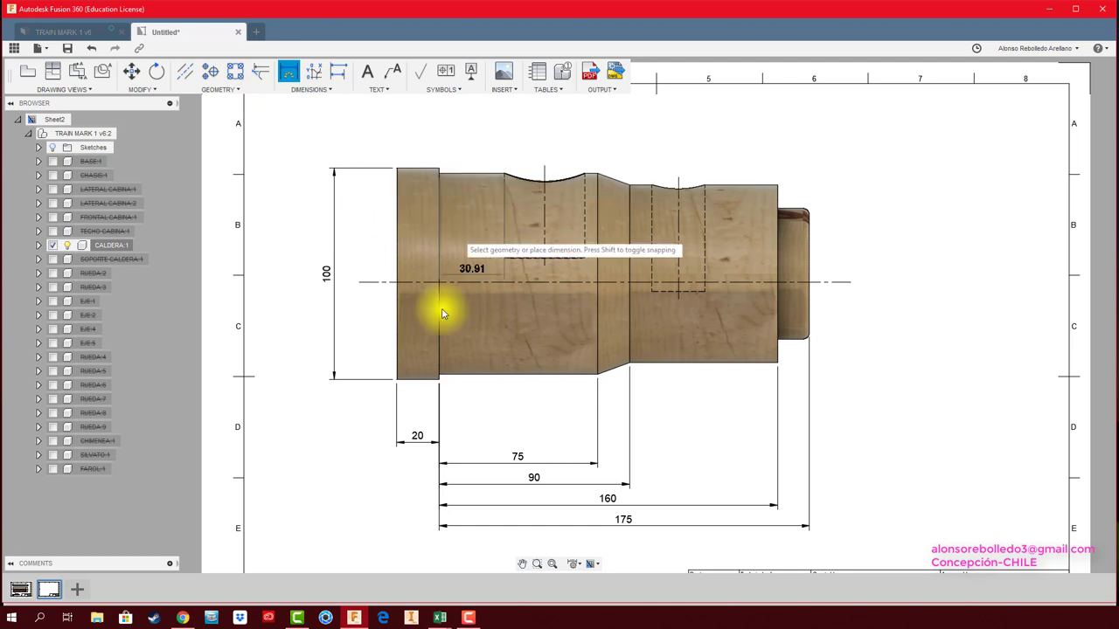
click(468, 377)
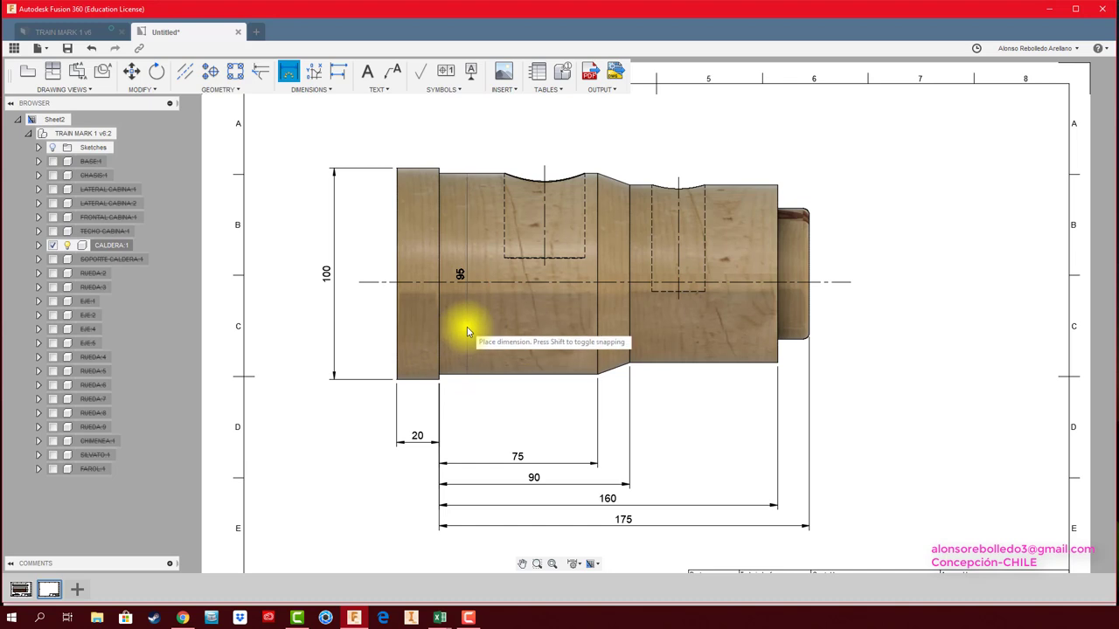
scroll(467, 333, up, 2)
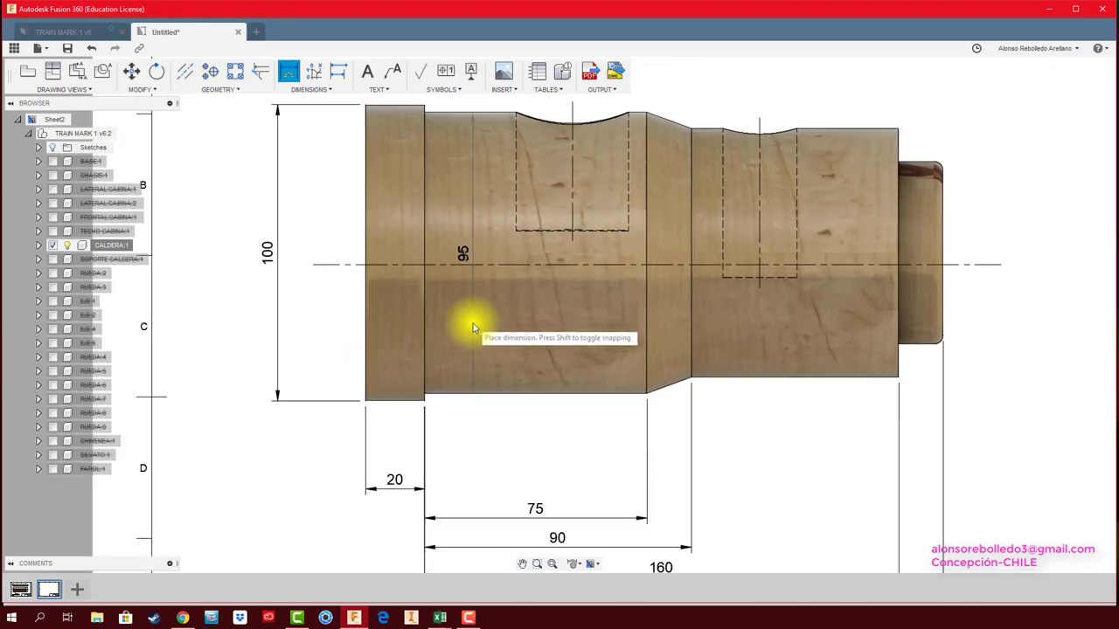
click(307, 321)
scroll(437, 376, down, 1)
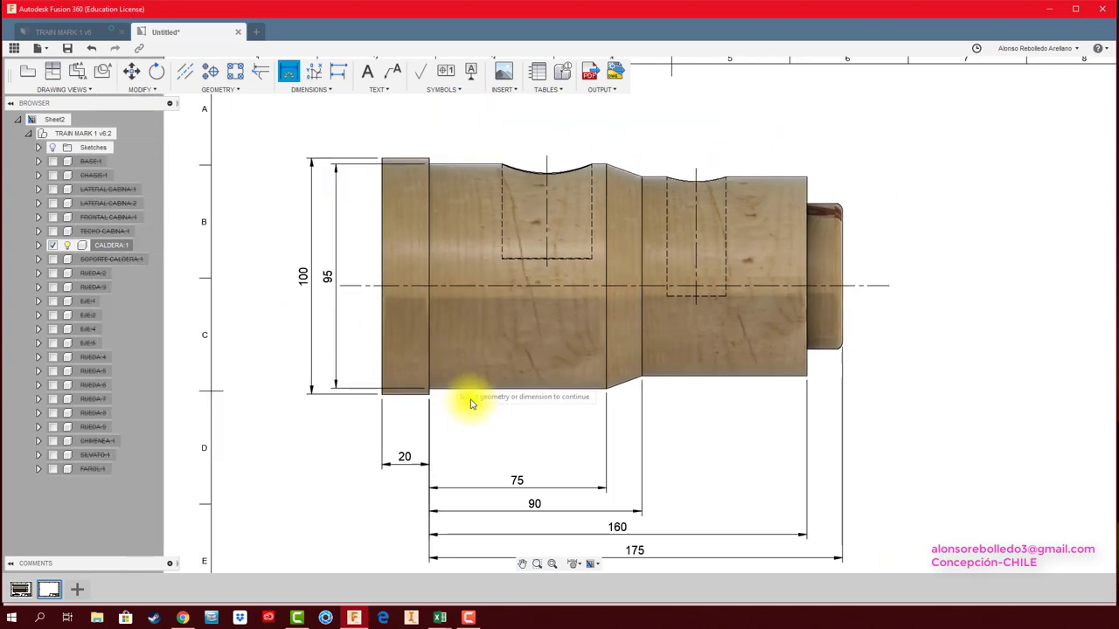
scroll(489, 424, down, 1)
scroll(632, 415, up, 1)
Add the 84.08 and 61.72 vertical diameter dimensions on the right end
click(666, 392)
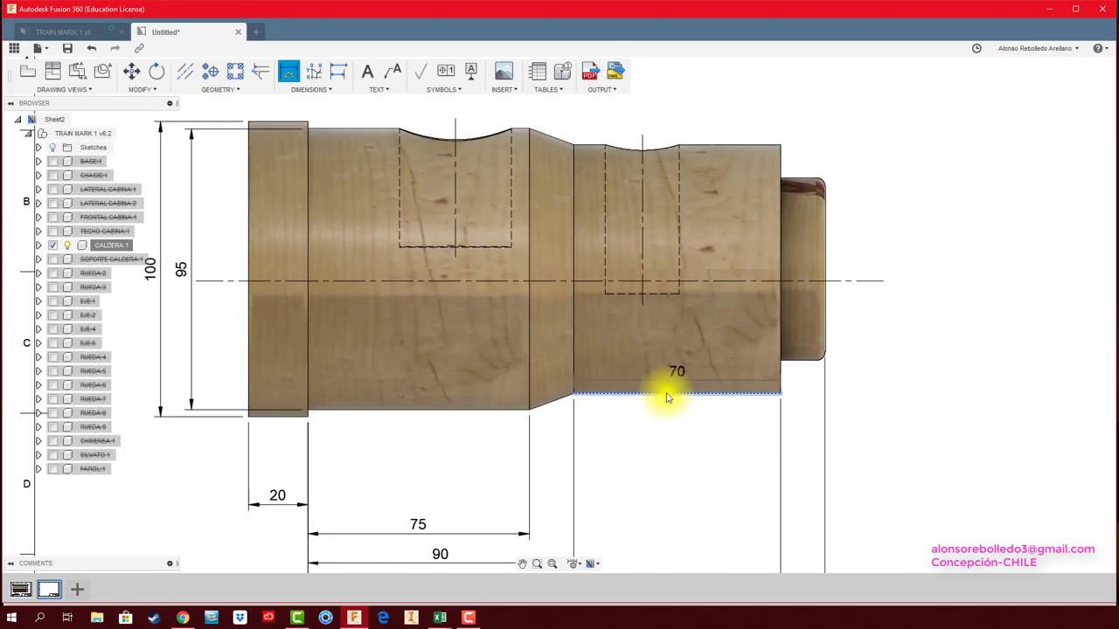
click(725, 153)
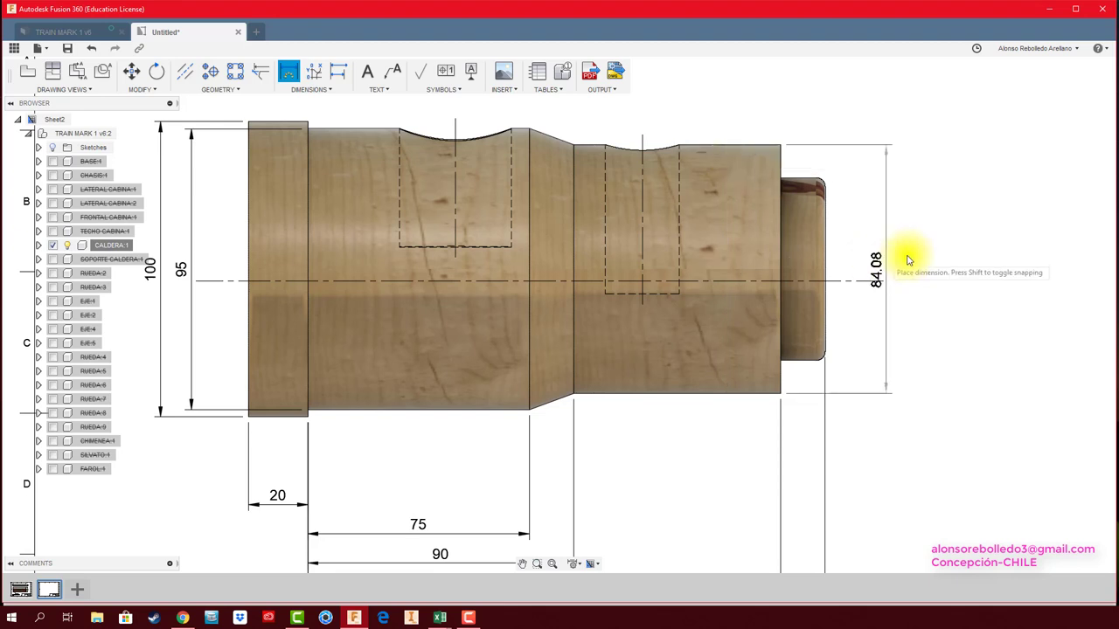
click(862, 243)
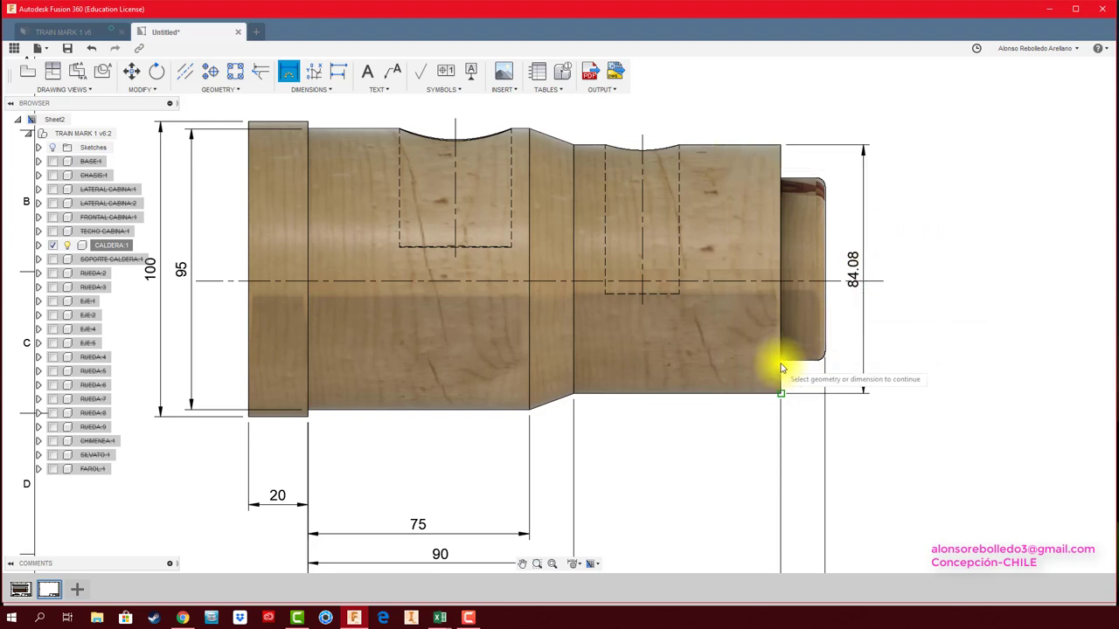
click(818, 183)
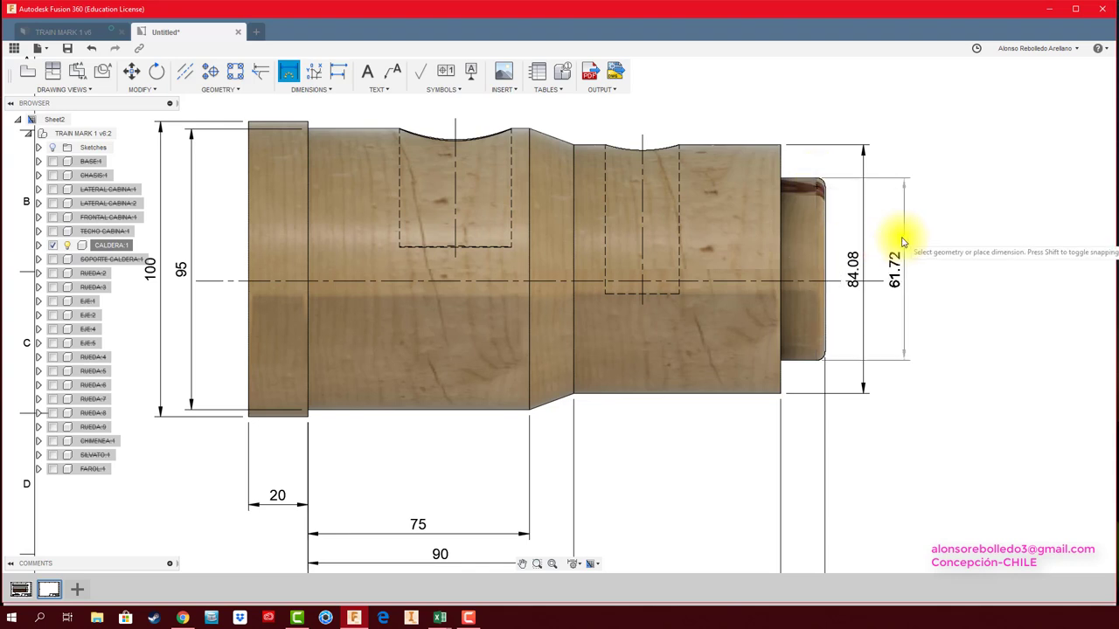
click(904, 243)
scroll(906, 323, up, 1)
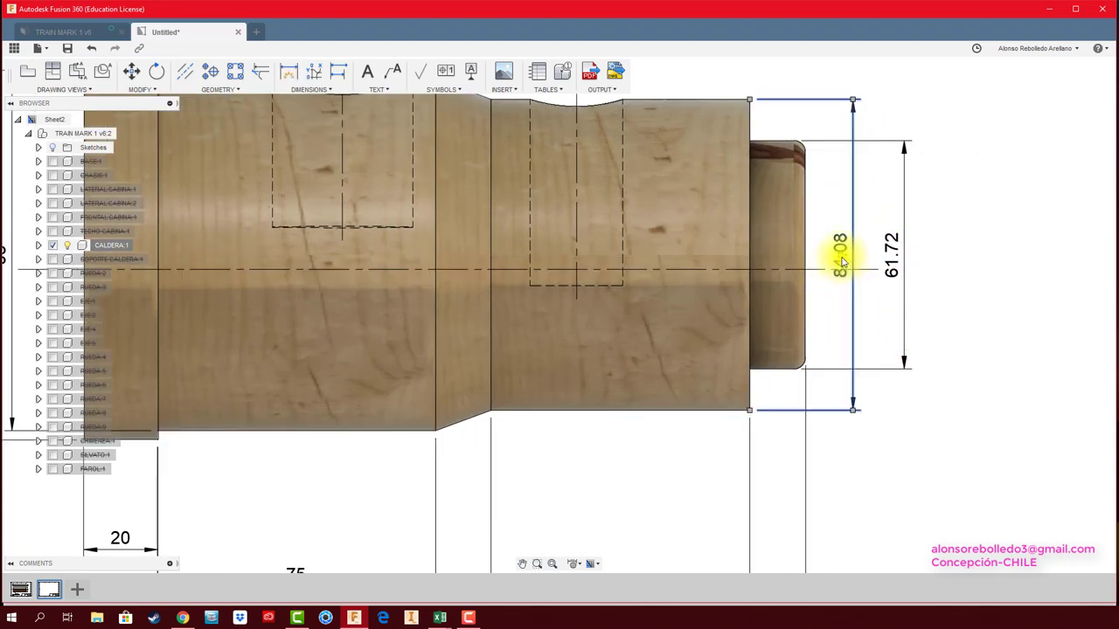
Drag 84.08 outward and 61.72 closer to the boiler's right end so they swap
click(931, 265)
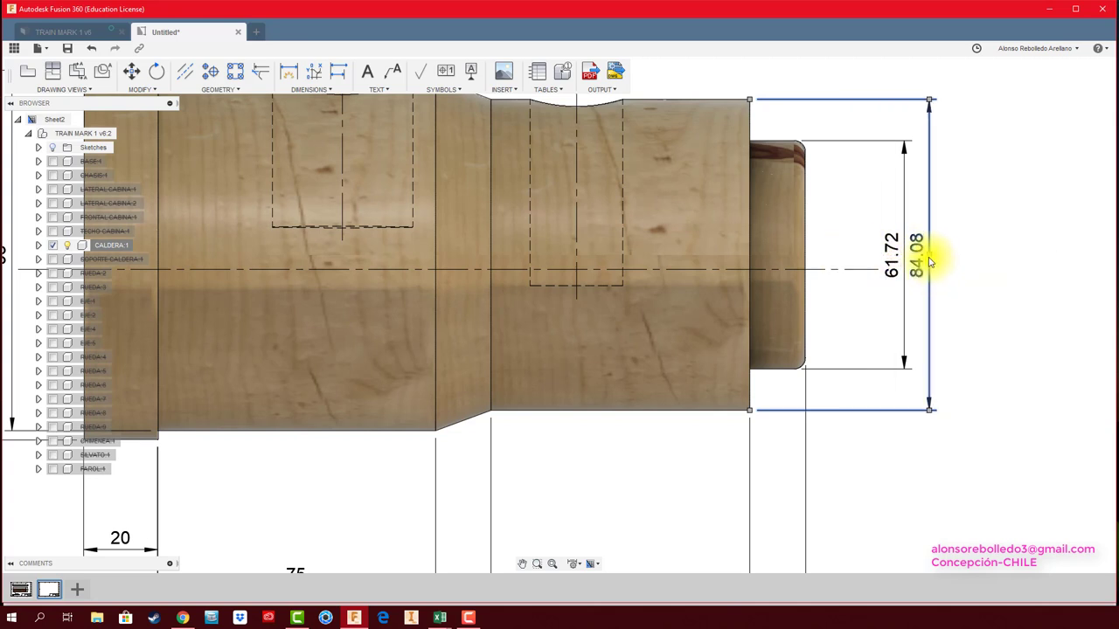
key(Escape)
drag(931, 259, 986, 250)
key(Escape)
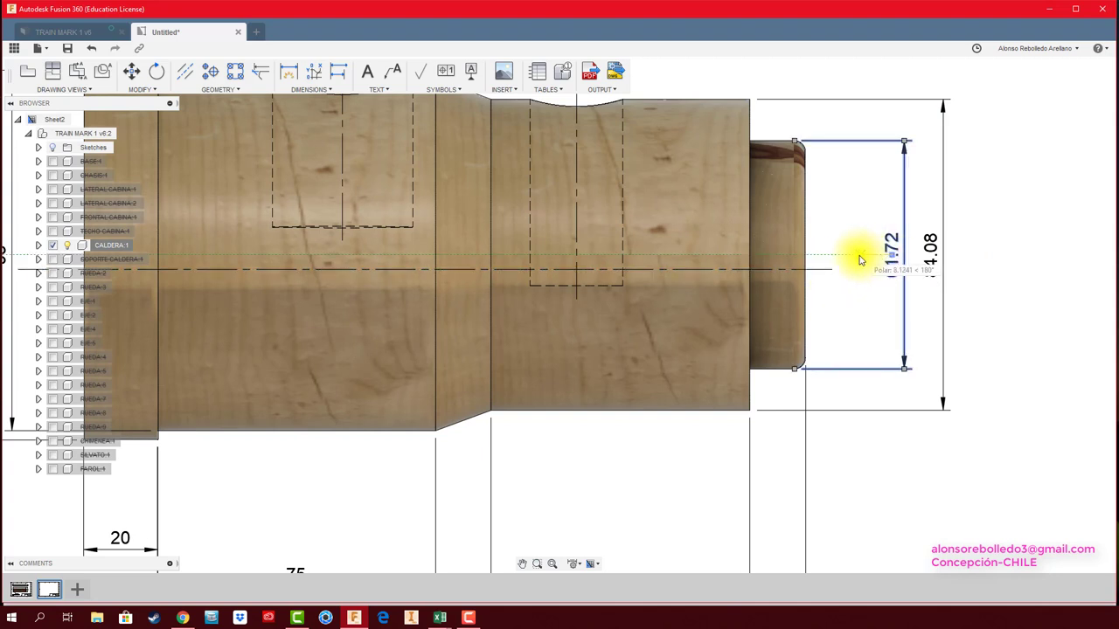
drag(861, 259, 865, 258)
click(939, 261)
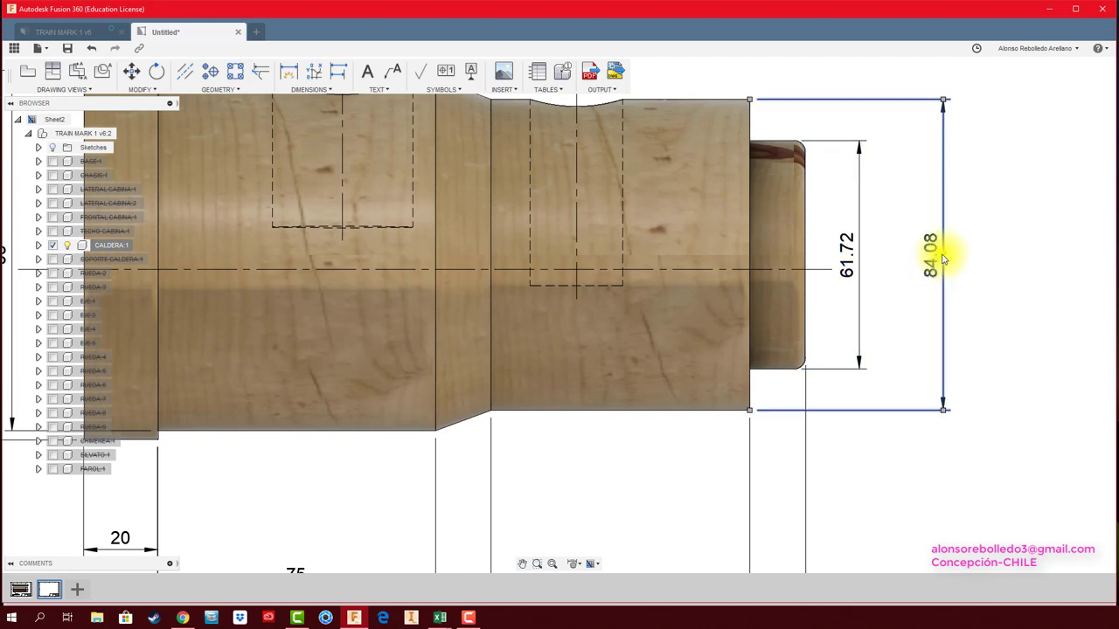
drag(942, 259, 921, 260)
scroll(926, 280, down, 3)
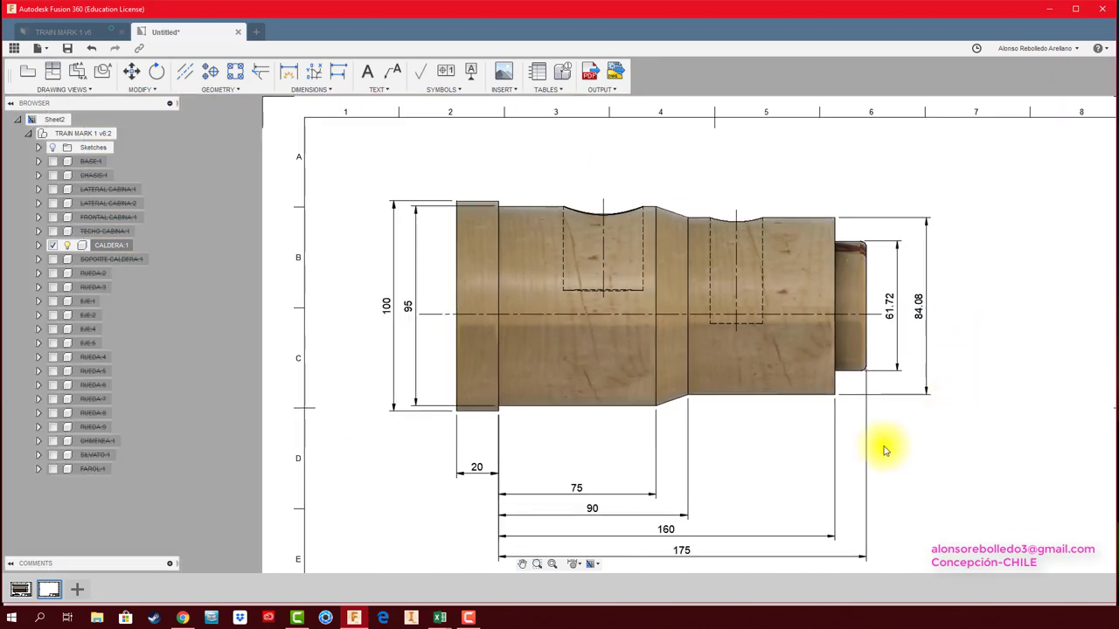
Dimension the chamfer edge with a 70° angle placed just below the part
scroll(749, 387, up, 2)
scroll(749, 387, down, 2)
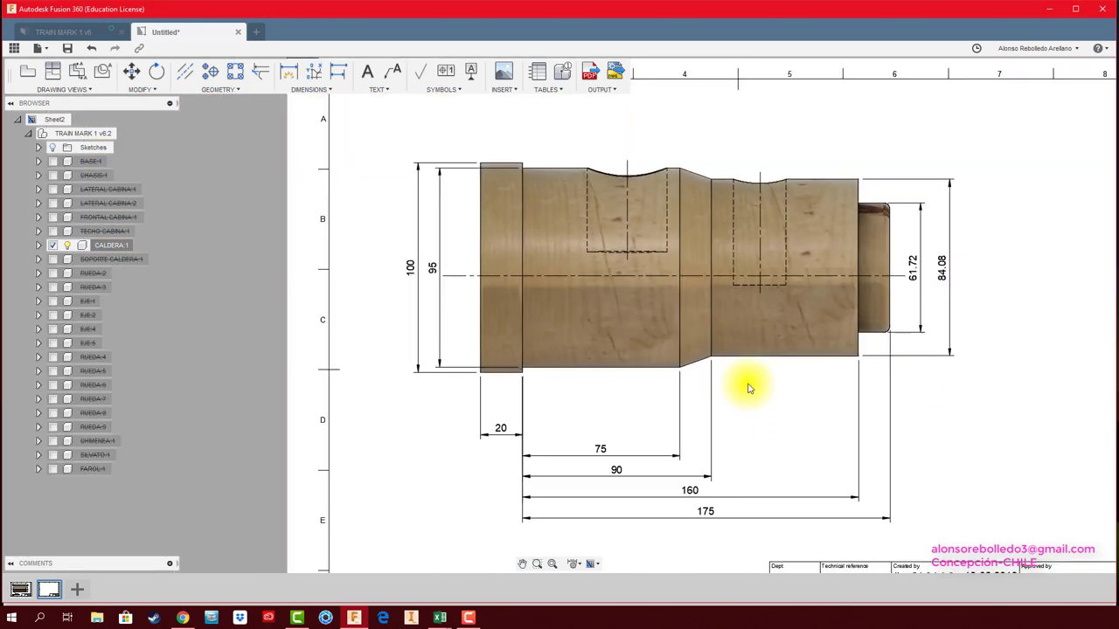
scroll(747, 360, up, 1)
scroll(730, 363, up, 1)
scroll(712, 371, up, 1)
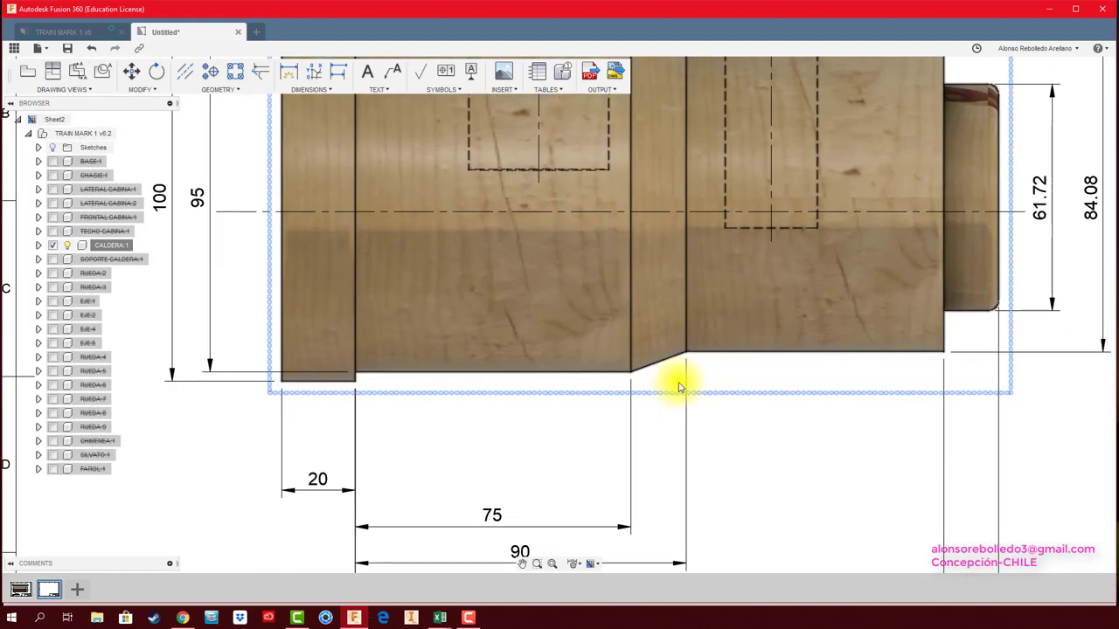
scroll(647, 354, up, 1)
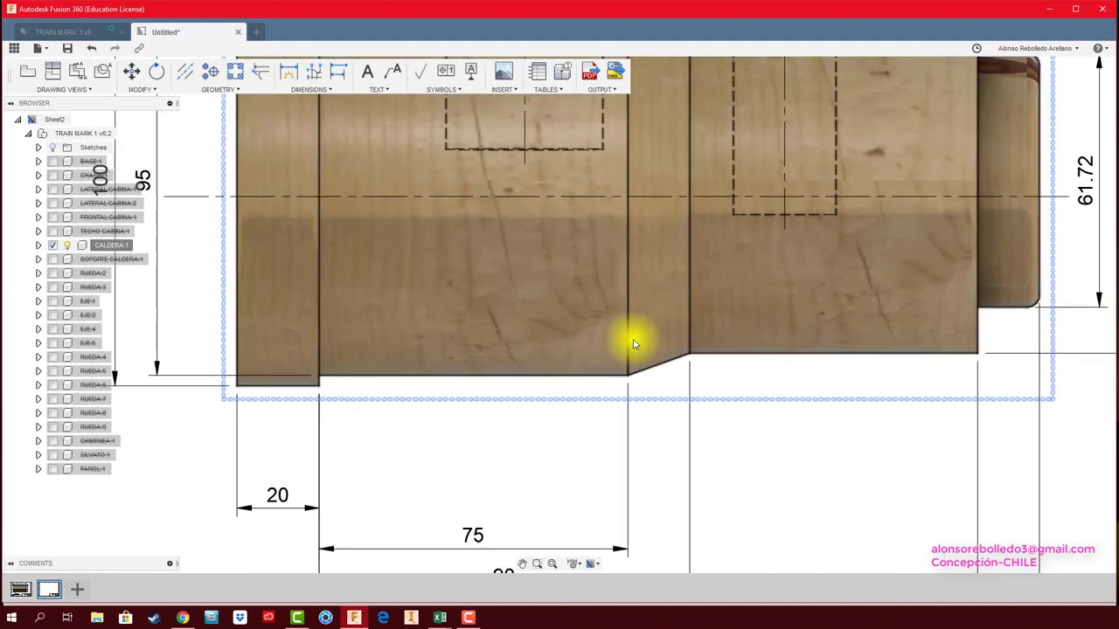
click(321, 91)
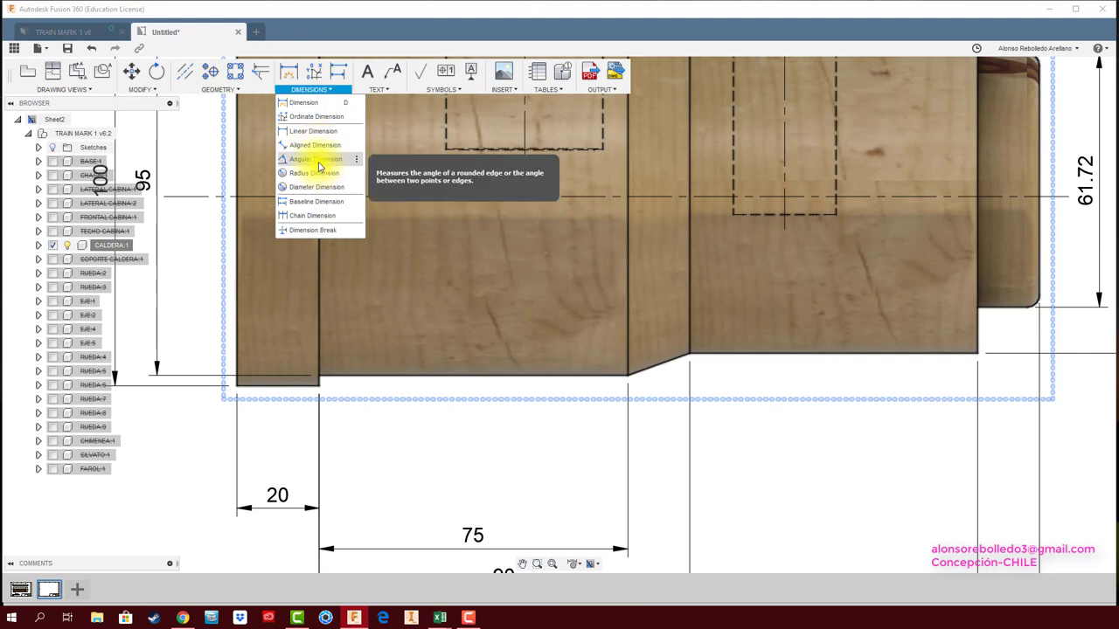
click(321, 107)
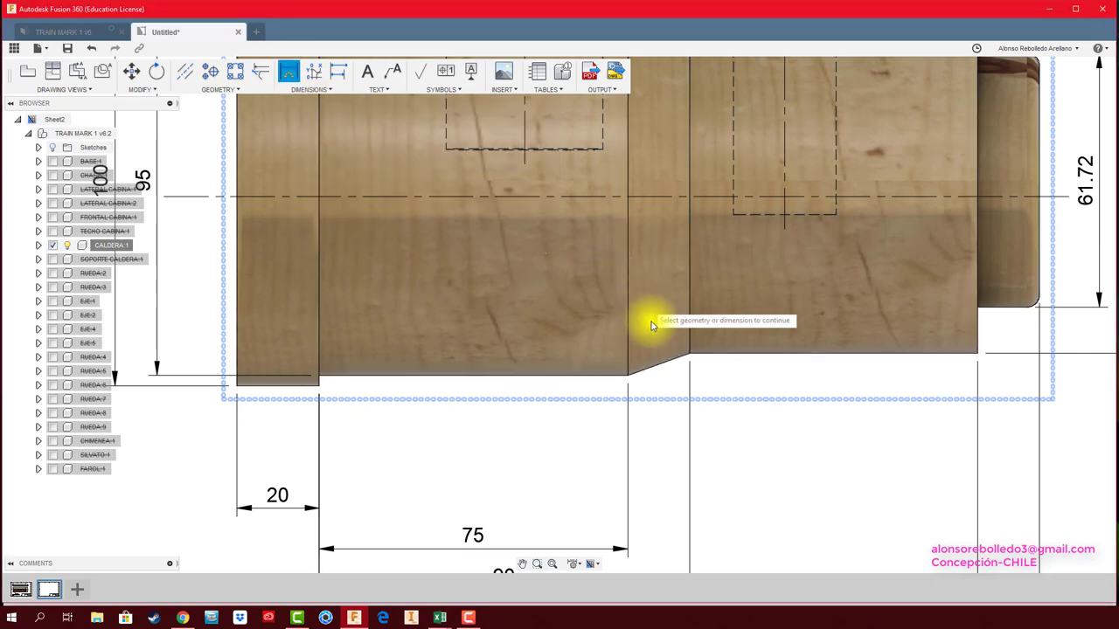
click(661, 364)
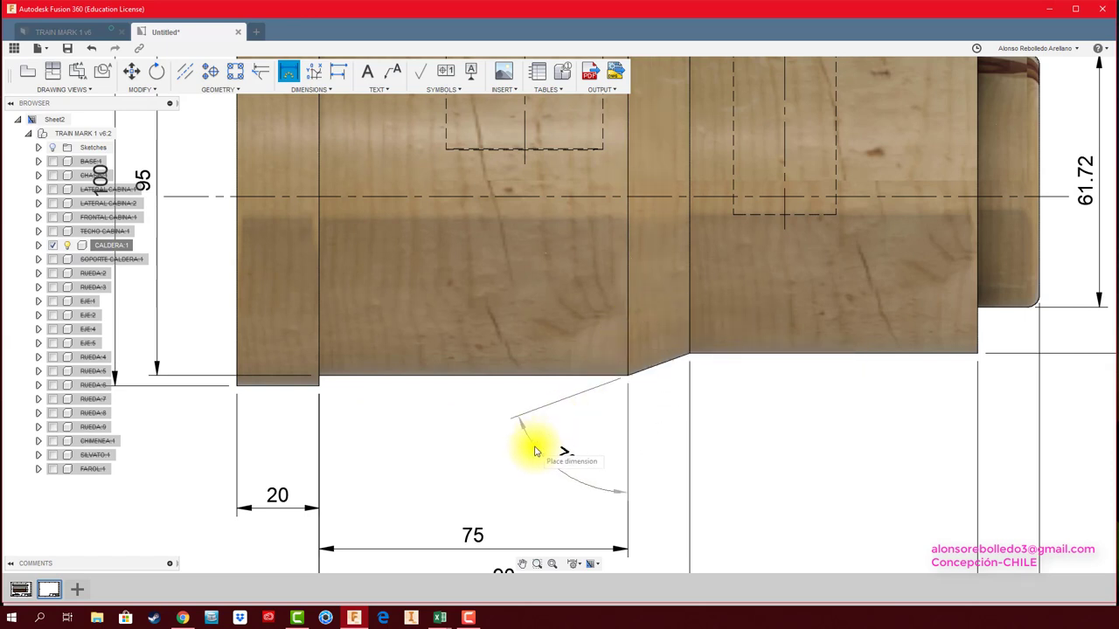
click(536, 451)
scroll(632, 425, down, 2)
scroll(632, 425, down, 2)
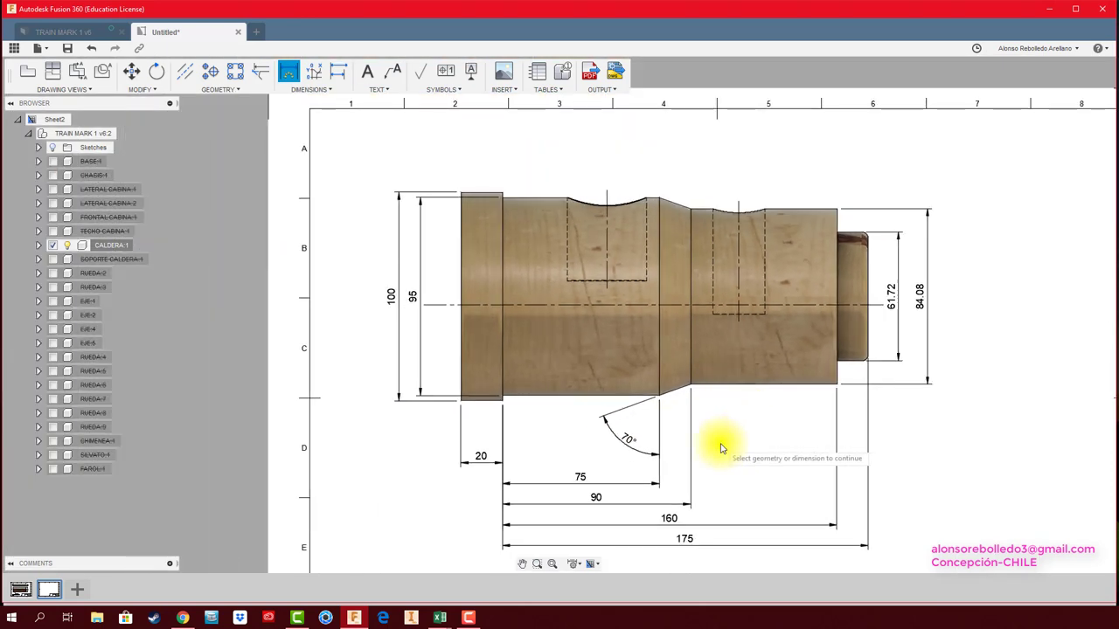
scroll(600, 245, up, 1)
scroll(600, 250, up, 3)
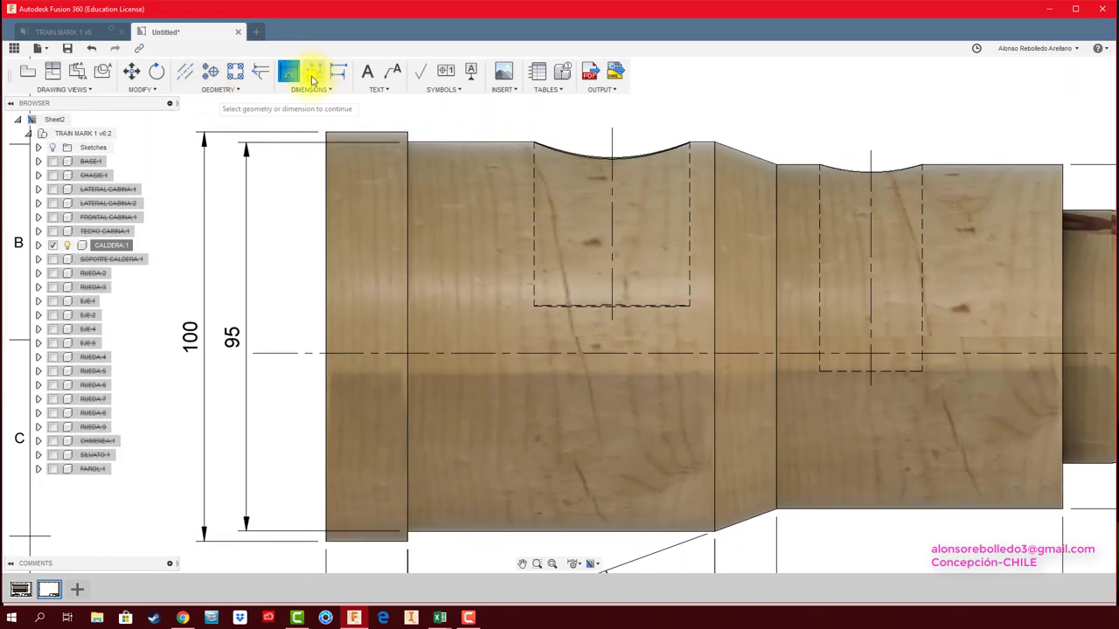
Dimension the depths of the left and right cutouts as 40 and 50.45
click(535, 228)
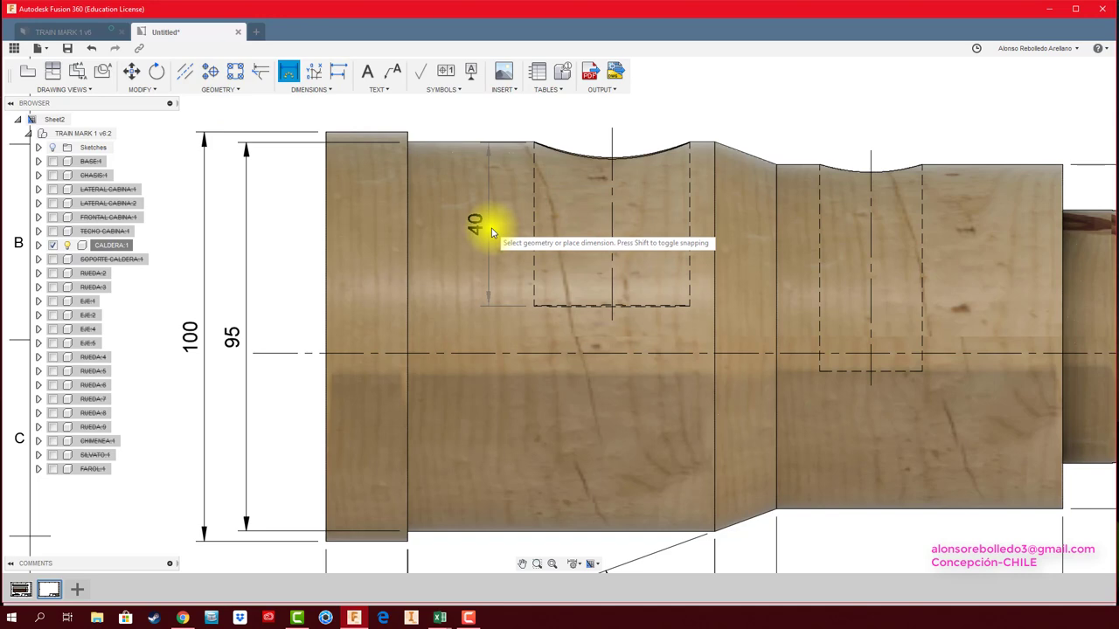
click(491, 231)
click(819, 282)
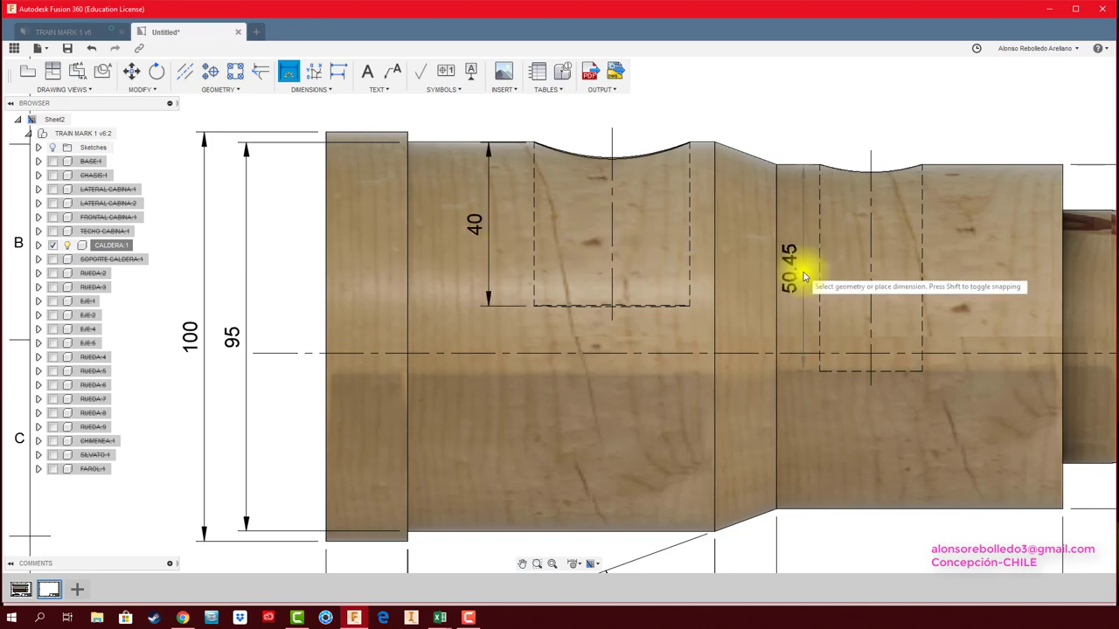
click(985, 262)
Add the 38 and 25 cutout widths above the left and right cutouts
mouse_move(615, 210)
middle_down()
mouse_move(610, 355)
mouse_move(481, 287)
middle_up()
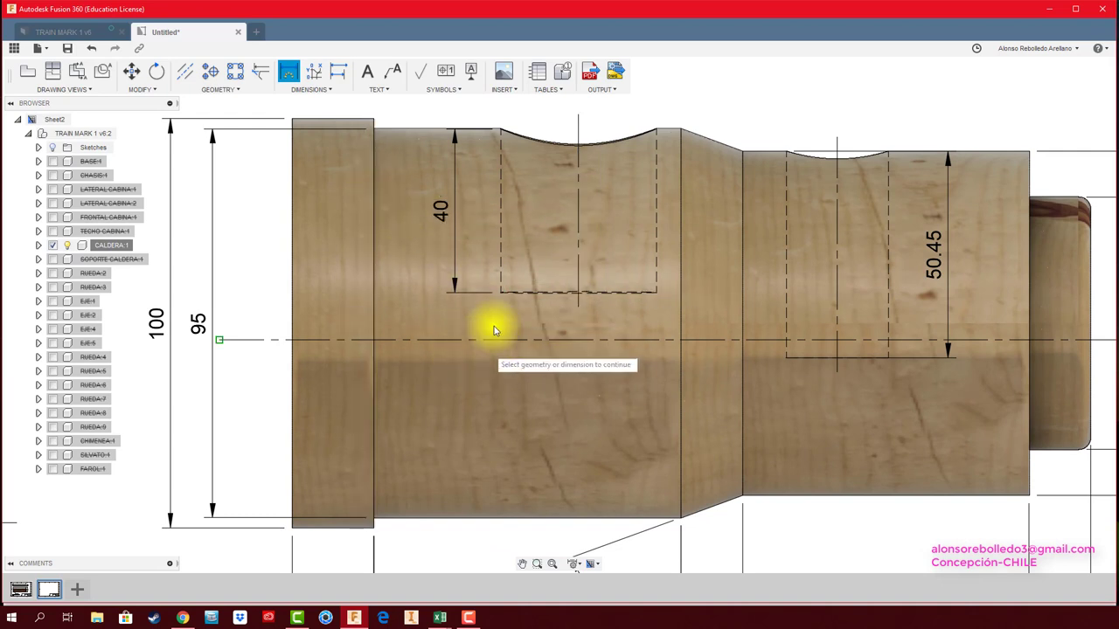
click(500, 260)
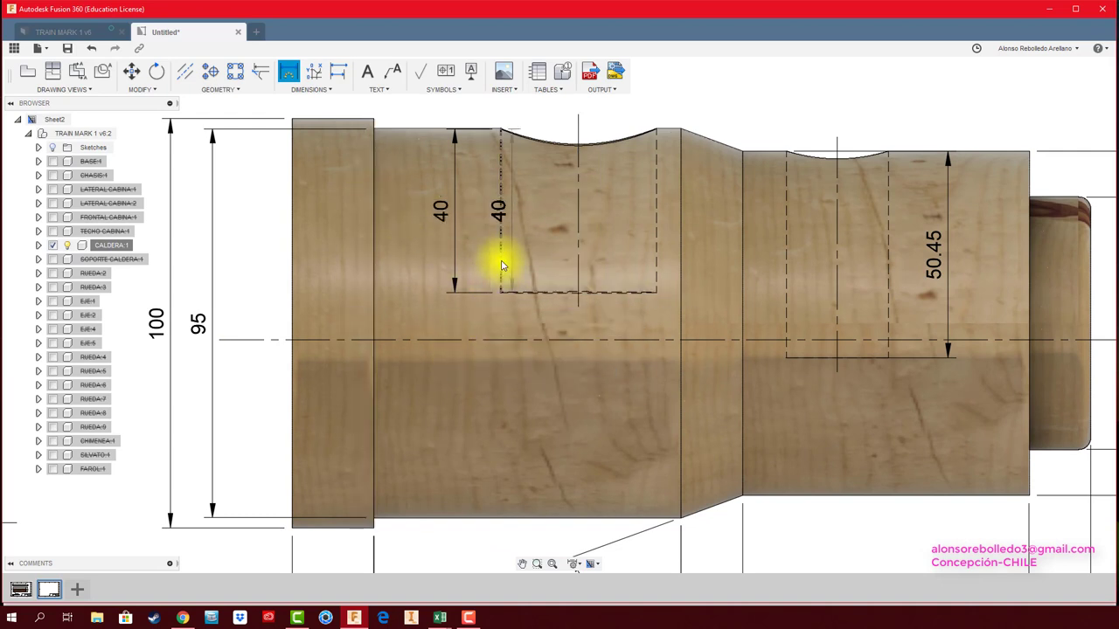
click(658, 258)
middle_drag(579, 165, 561, 309)
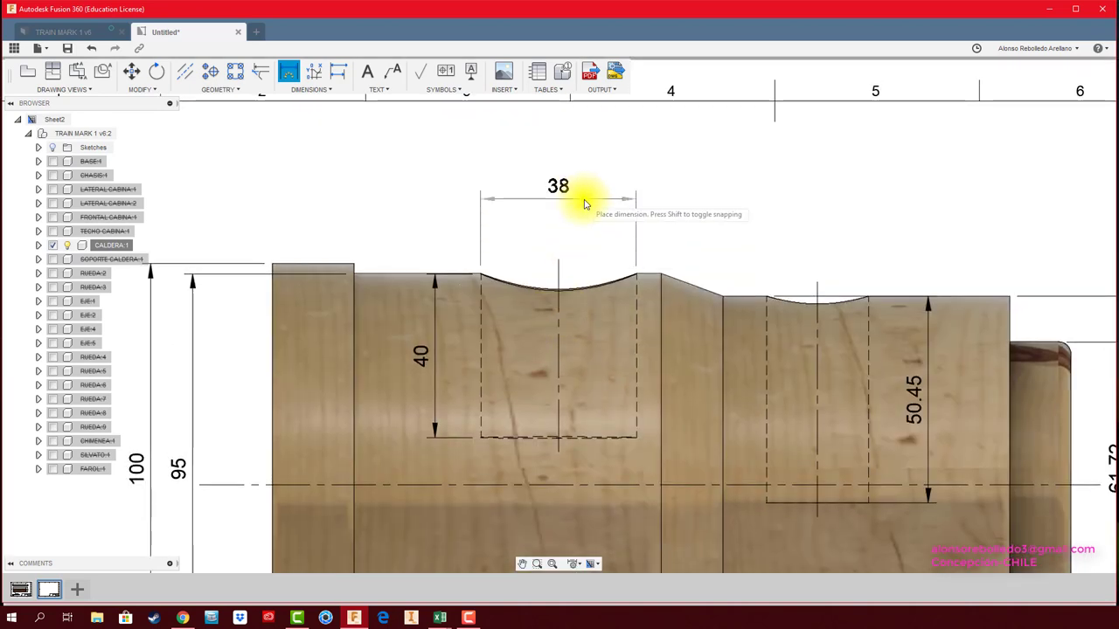
click(586, 204)
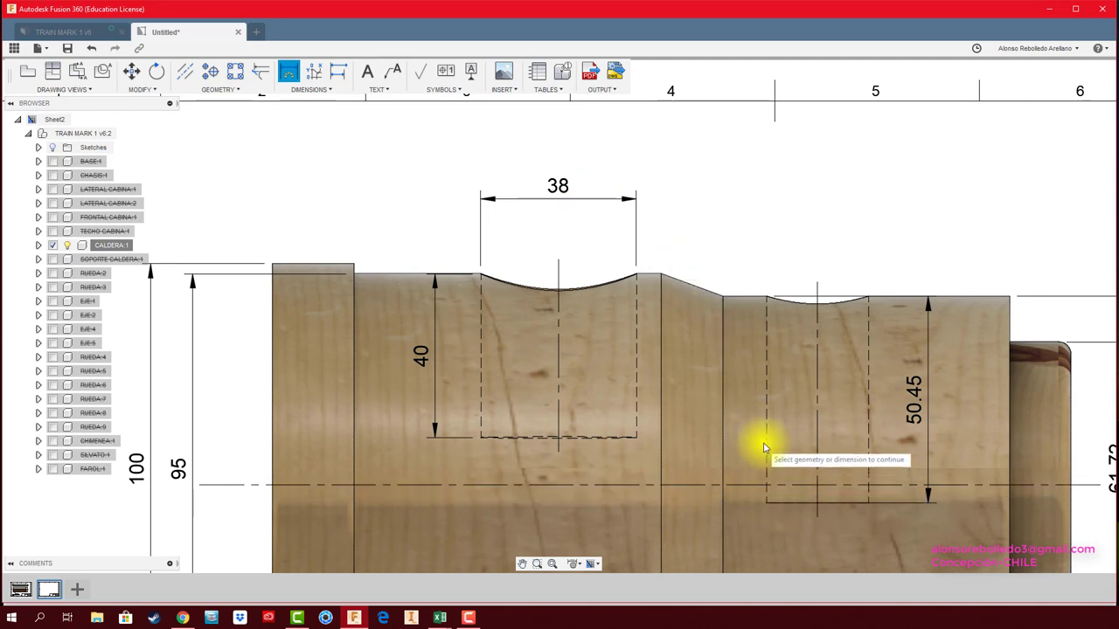
click(767, 448)
click(867, 436)
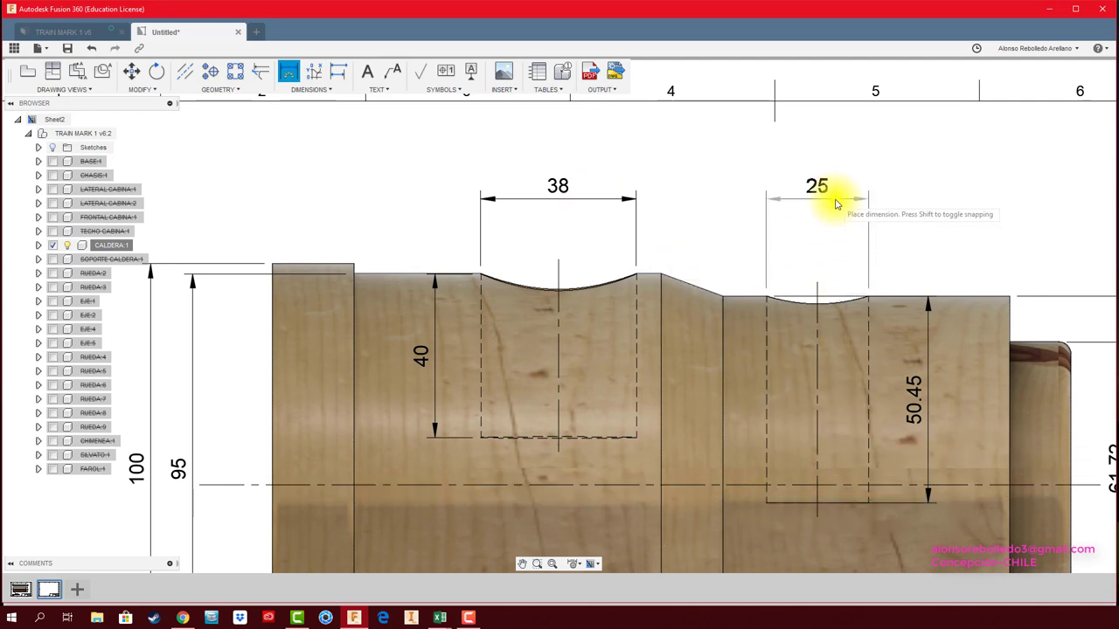
click(837, 199)
scroll(655, 292, down, 2)
scroll(600, 425, down, 2)
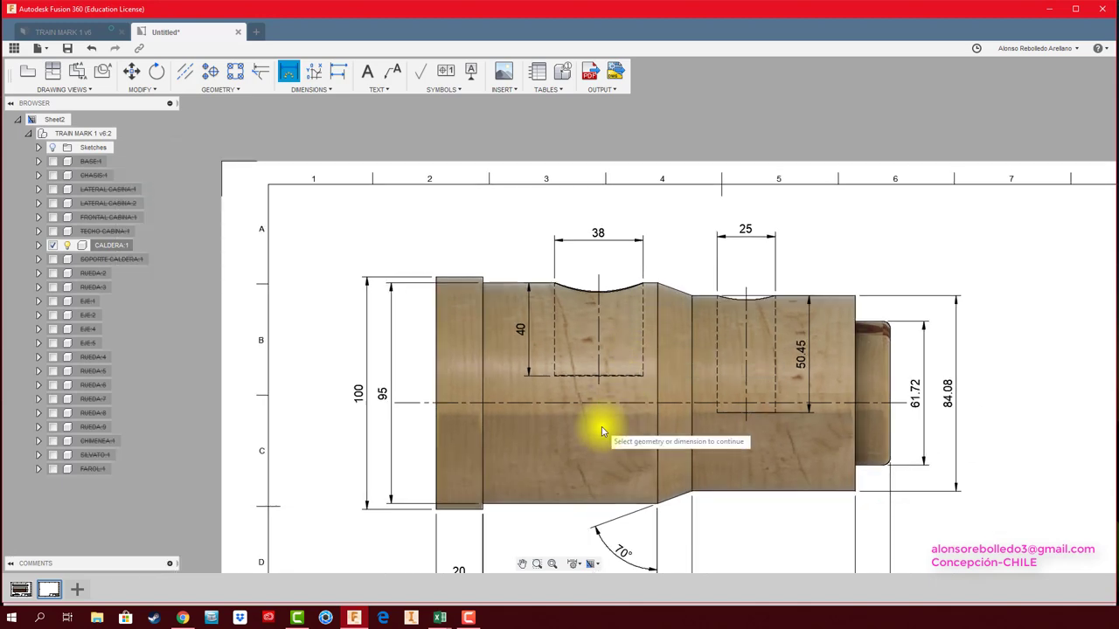
scroll(604, 304, down, 1)
scroll(603, 303, up, 2)
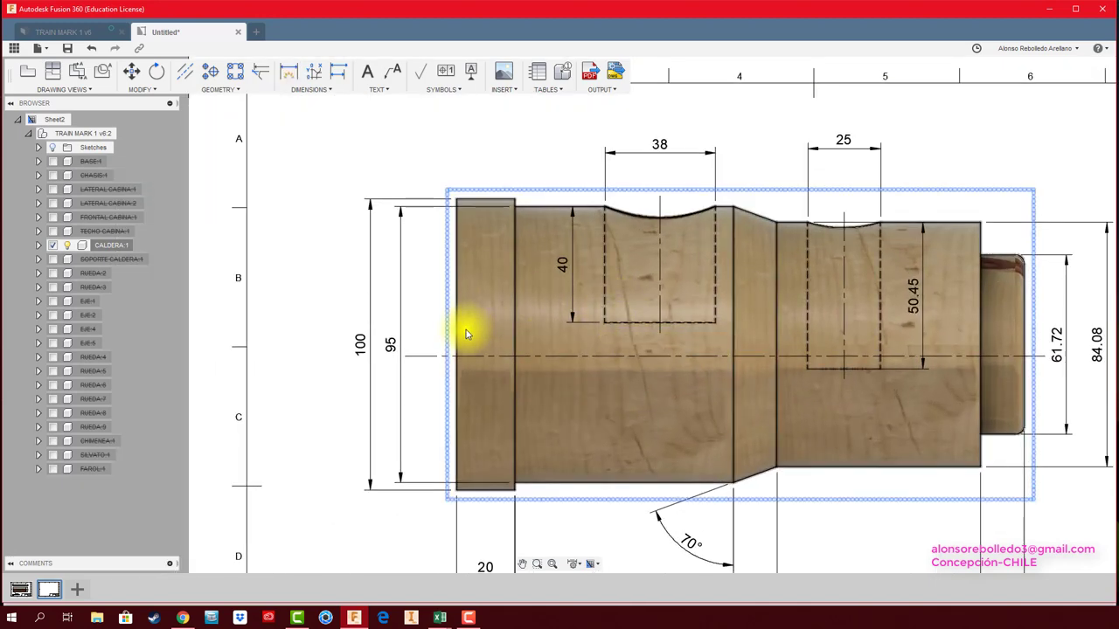
scroll(612, 368, up, 1)
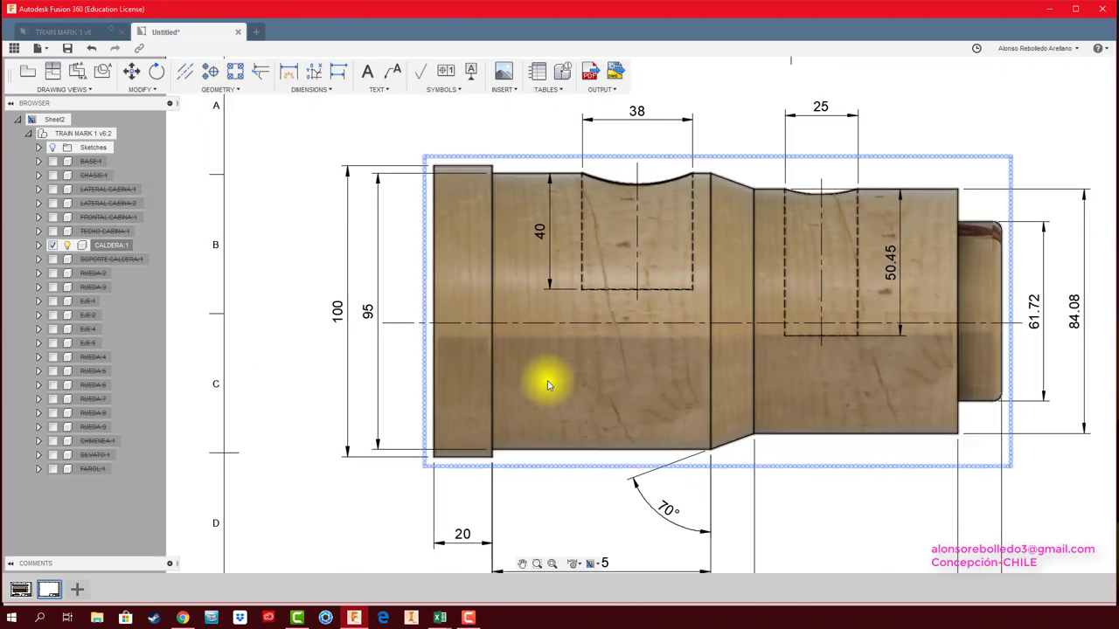
scroll(544, 380, up, 1)
click(288, 72)
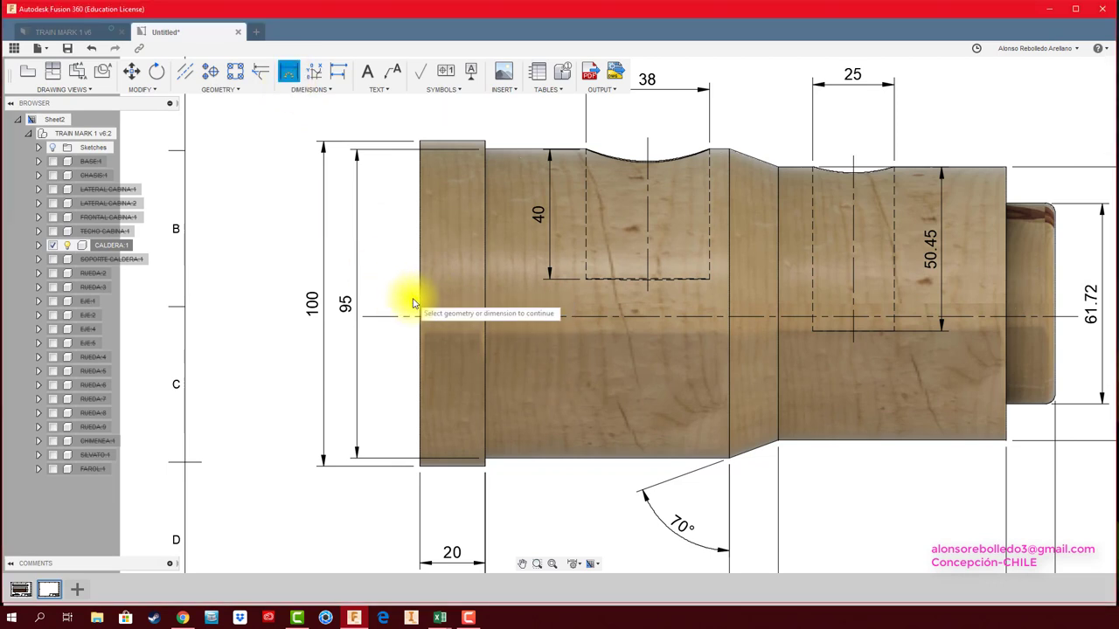
Dimension the cutout centrelines: 69.9 from the left end and 61.87 to the right end
click(419, 299)
click(647, 293)
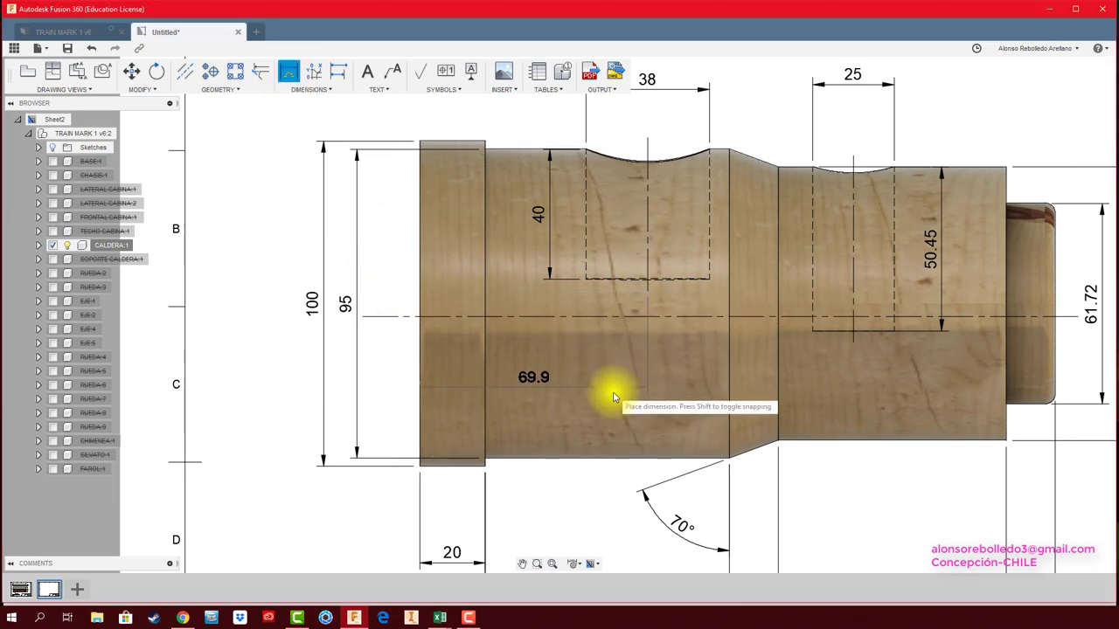
click(568, 391)
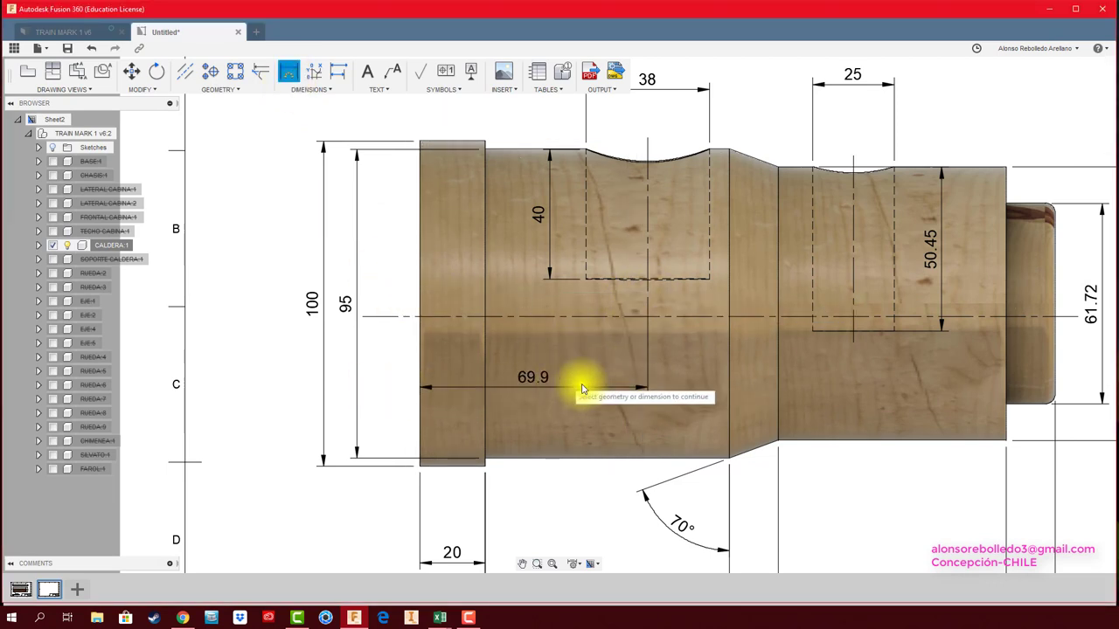
click(854, 338)
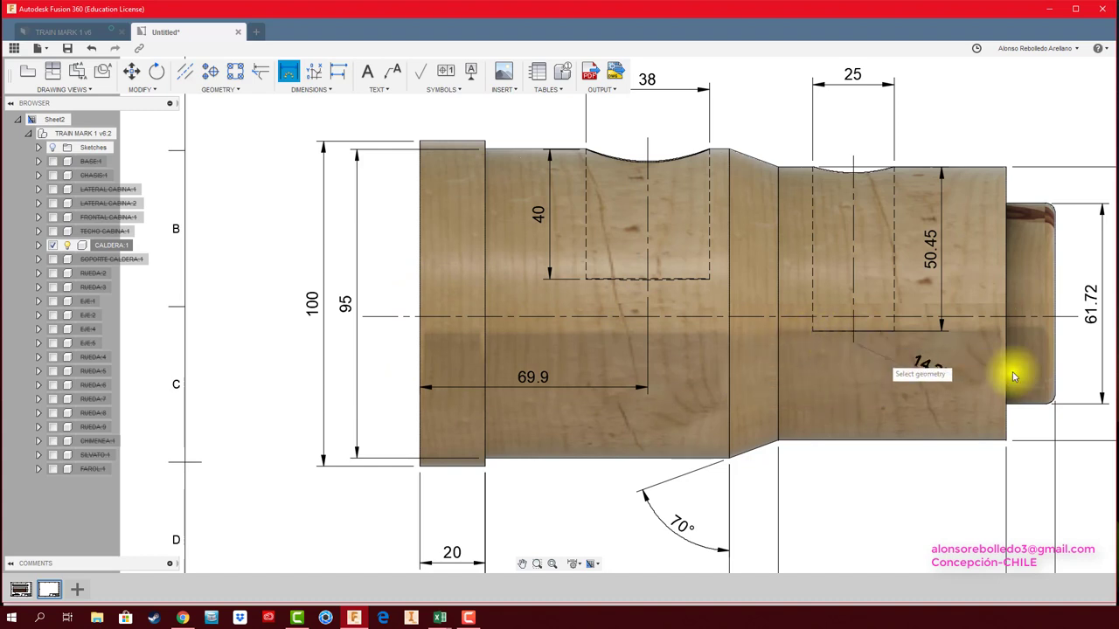
click(1053, 367)
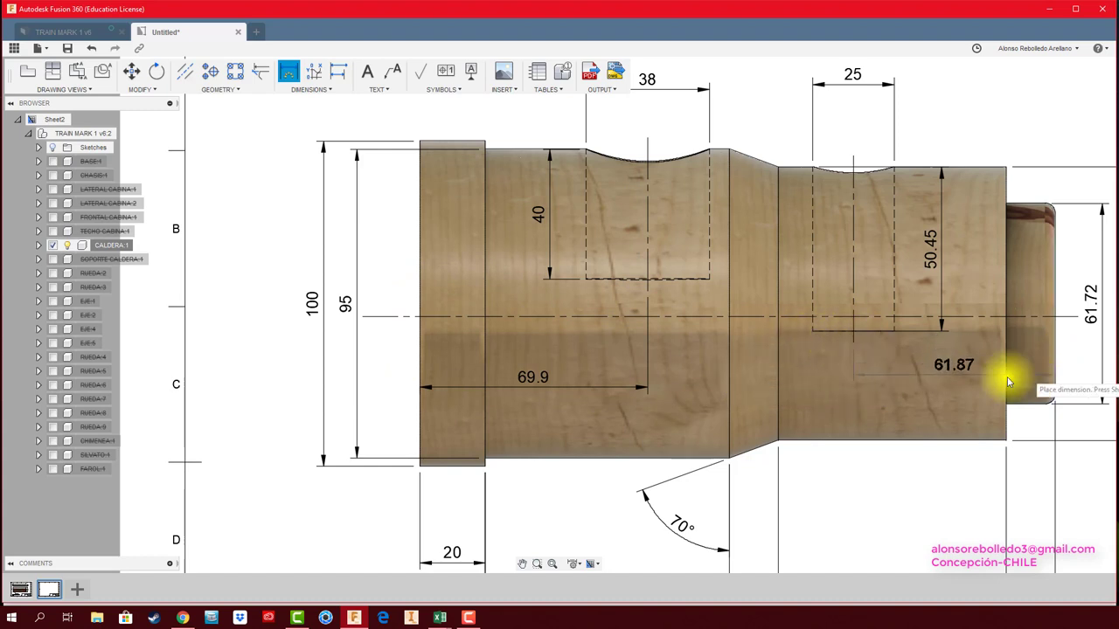
click(956, 390)
Move the 69.9 and 61.87 dimensions into a row below the part
middle_drag(898, 411, 742, 392)
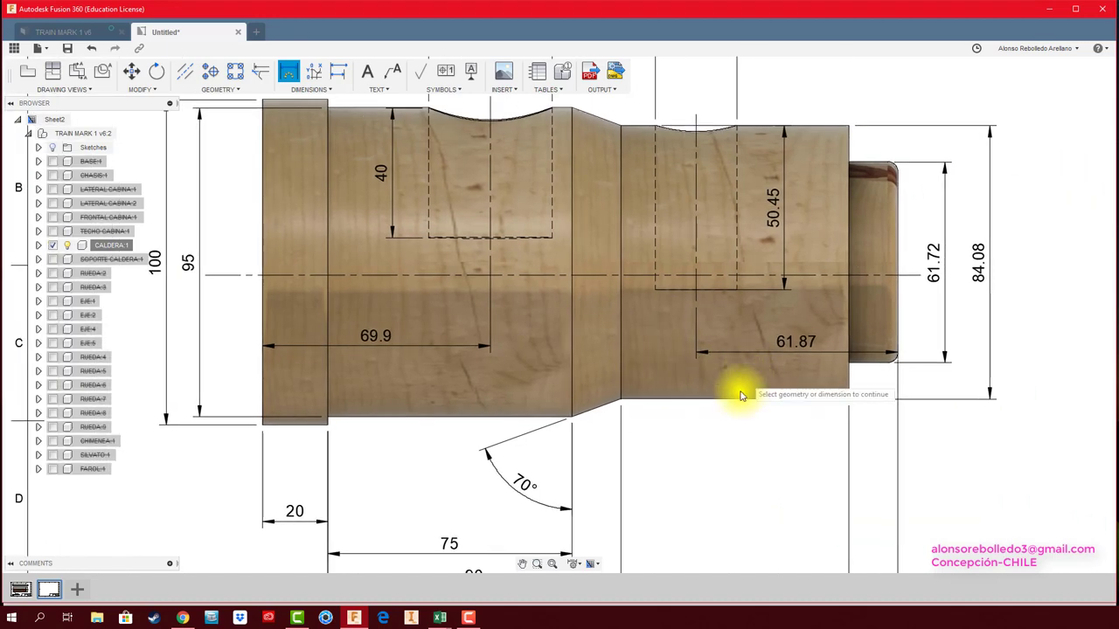
middle_drag(694, 425, 741, 358)
click(546, 291)
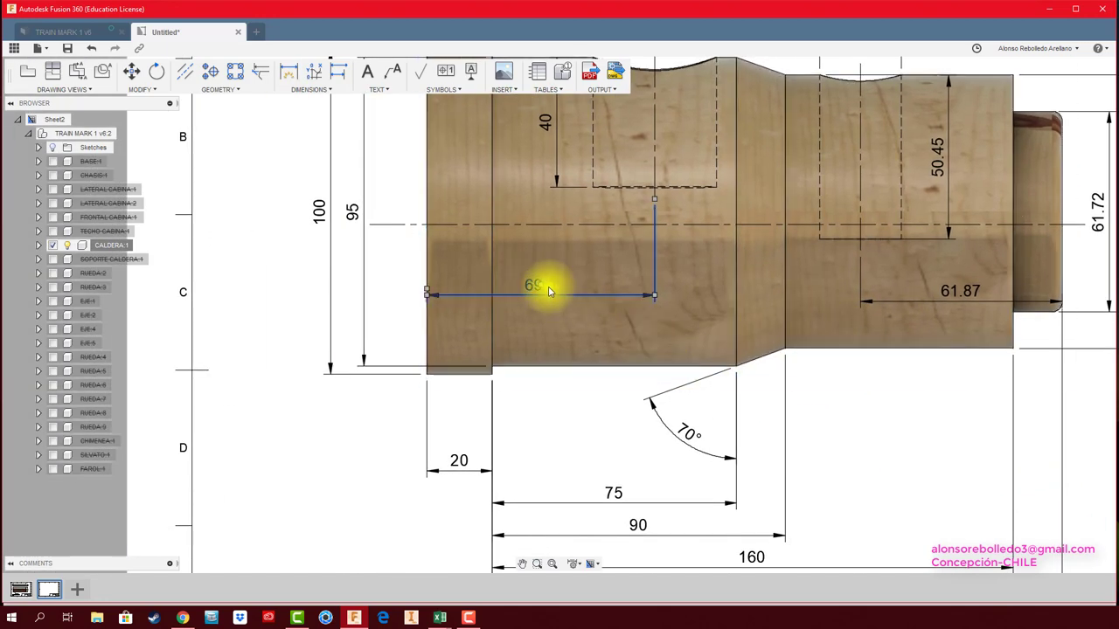
click(542, 289)
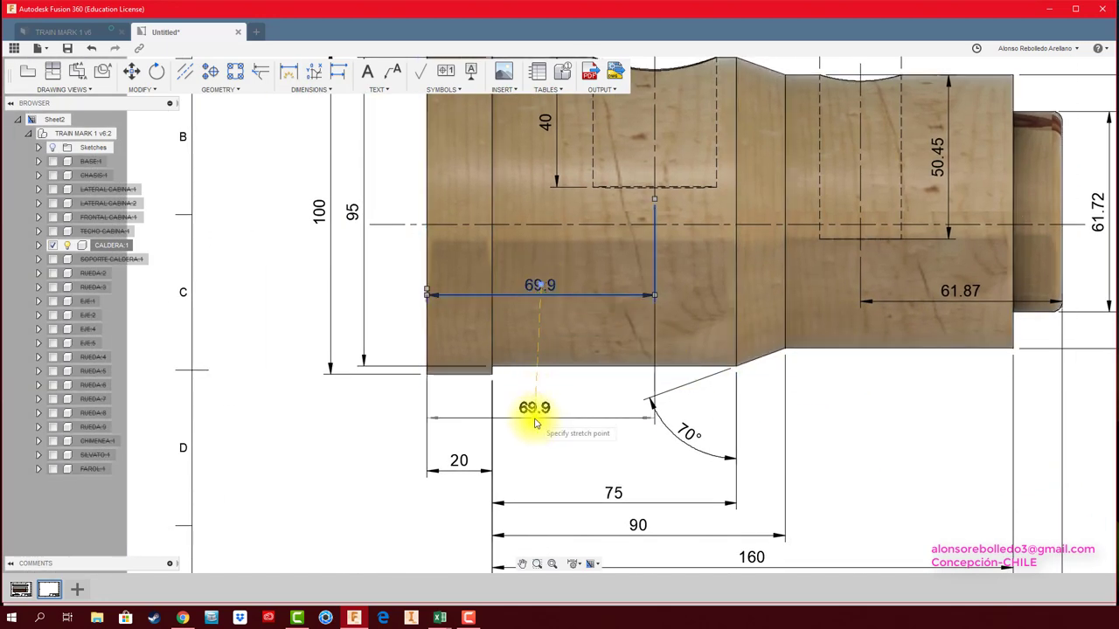
click(551, 429)
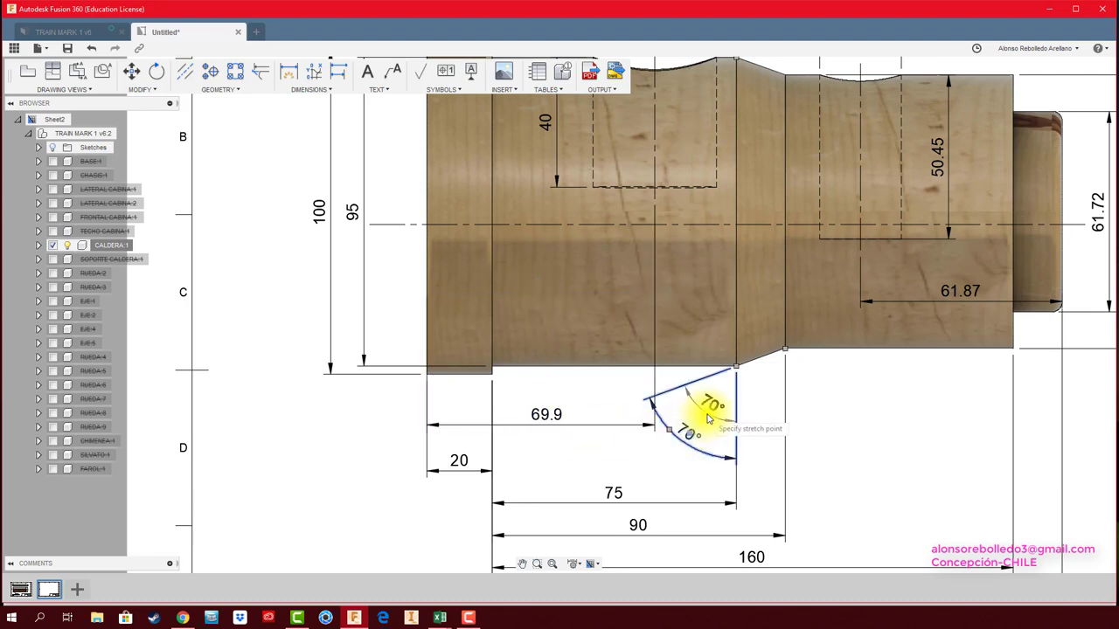
click(957, 300)
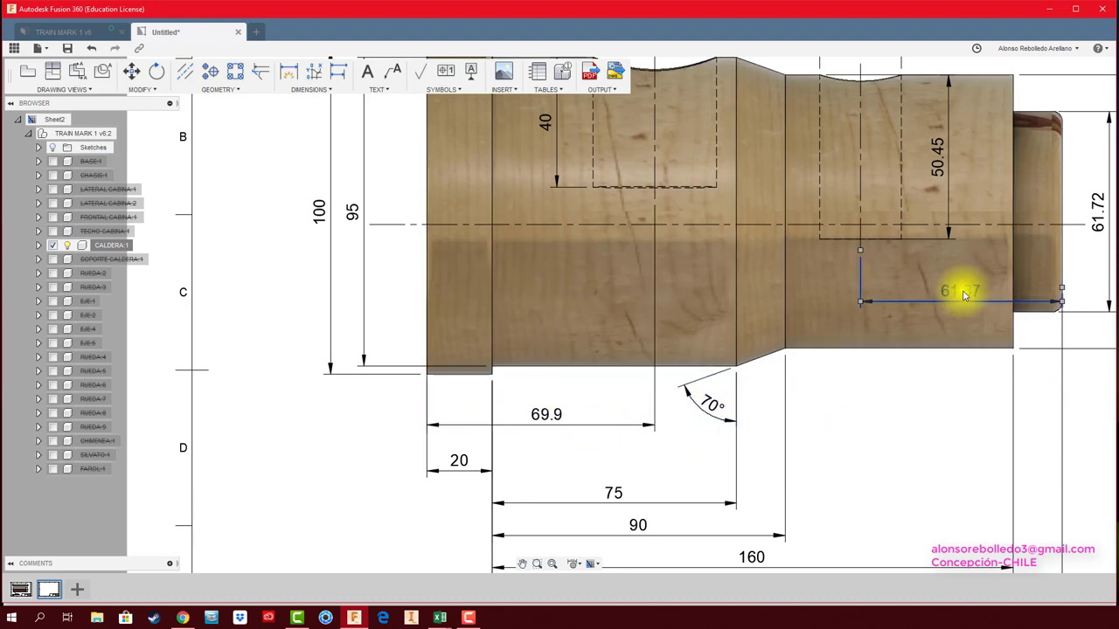
click(961, 295)
click(946, 429)
key(Escape)
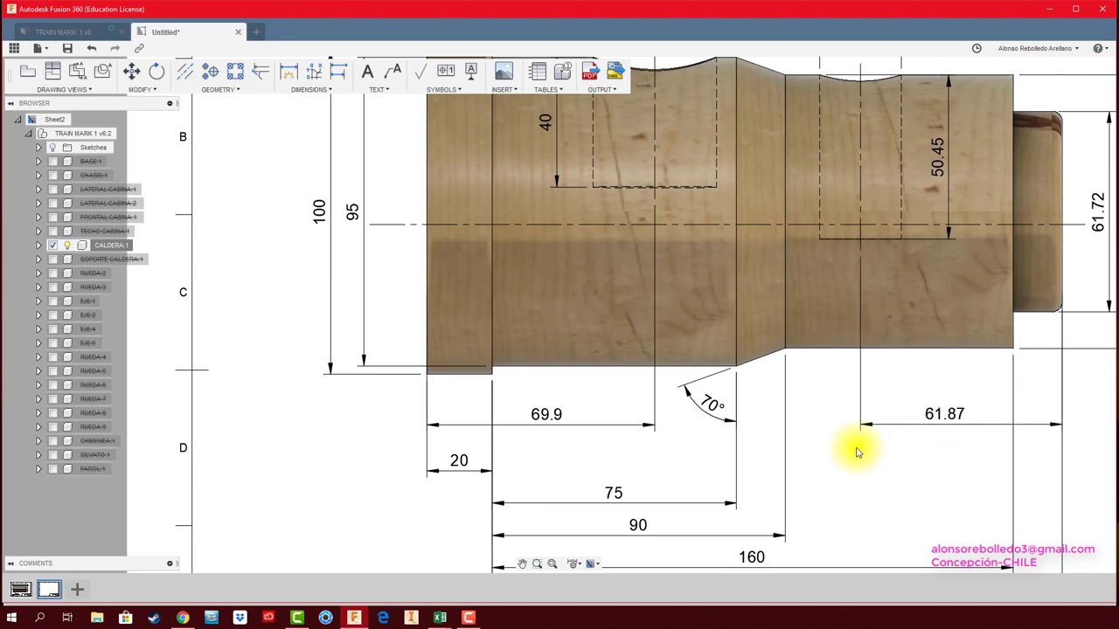
scroll(856, 452, down, 5)
scroll(674, 393, down, 1)
scroll(679, 392, down, 1)
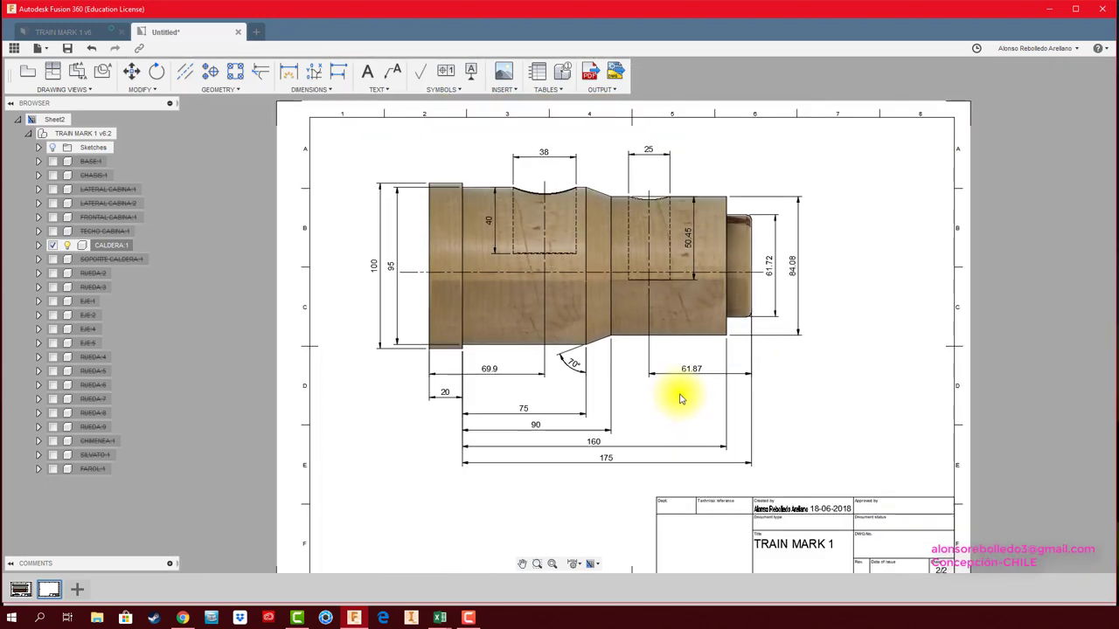
middle_drag(679, 392, 761, 407)
scroll(507, 300, up, 1)
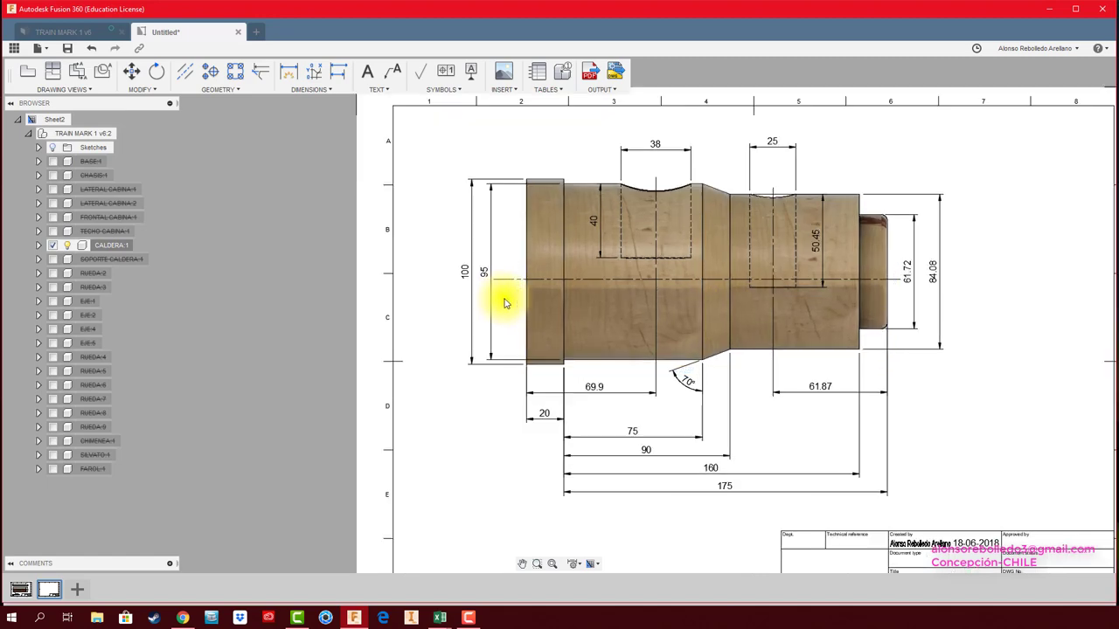
scroll(508, 298, up, 1)
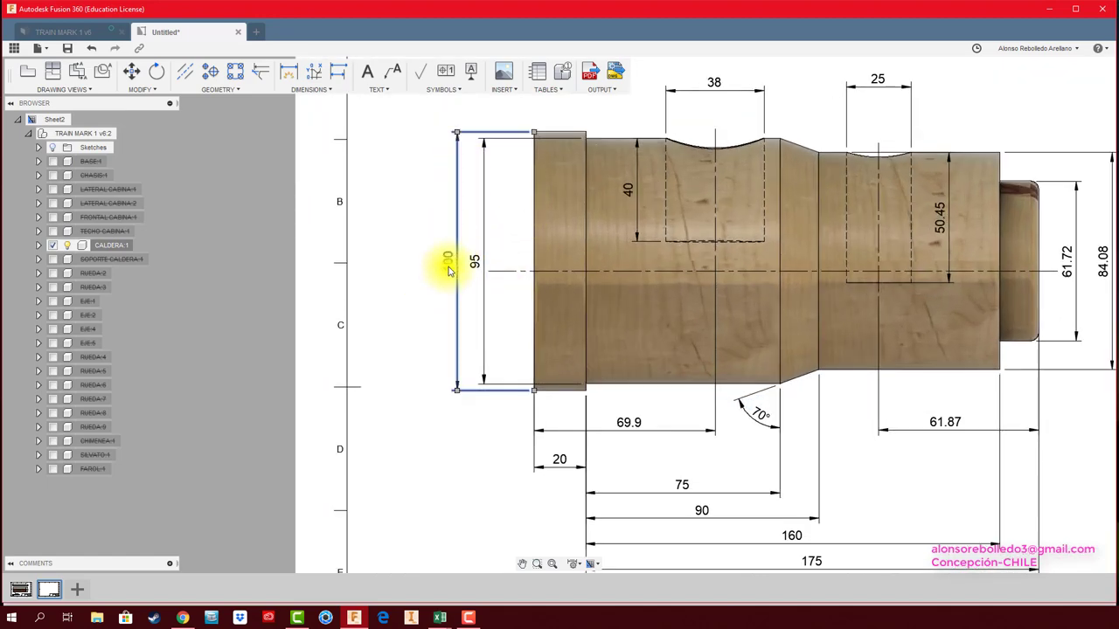
Prefix the 100 and 95 dimensions with the diameter symbol, making Ø100 and Ø95
double_click(449, 265)
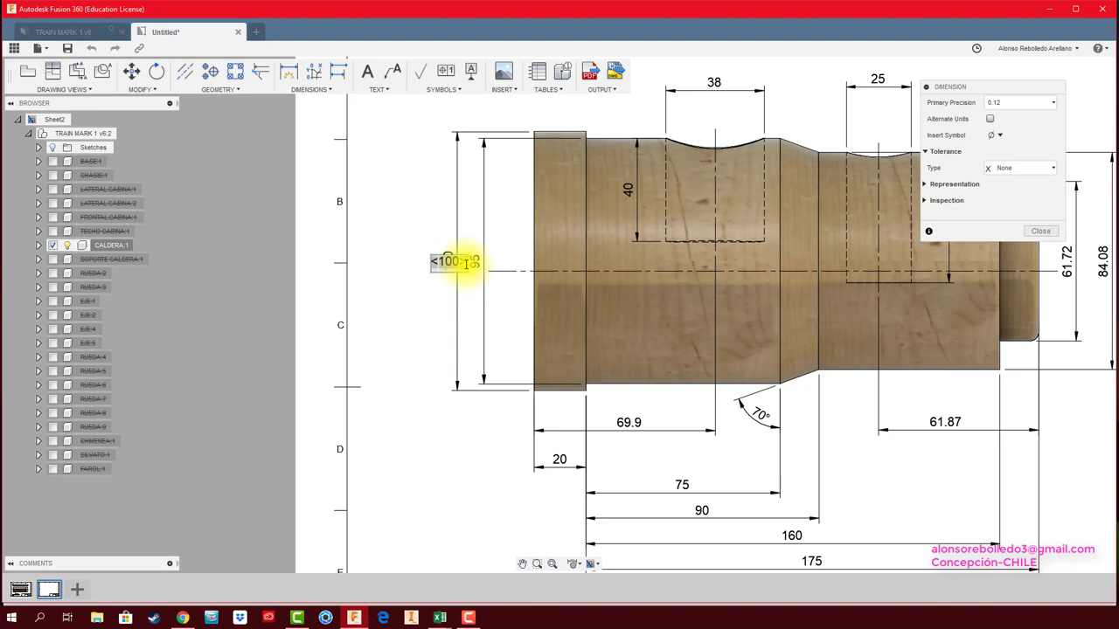
click(993, 136)
click(993, 153)
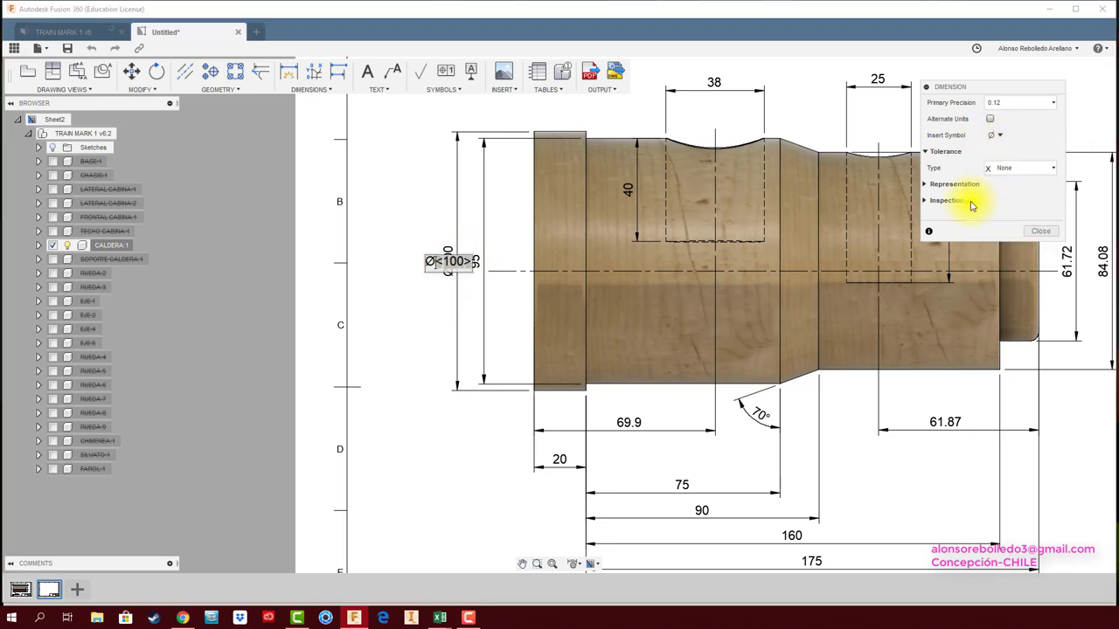
click(1034, 232)
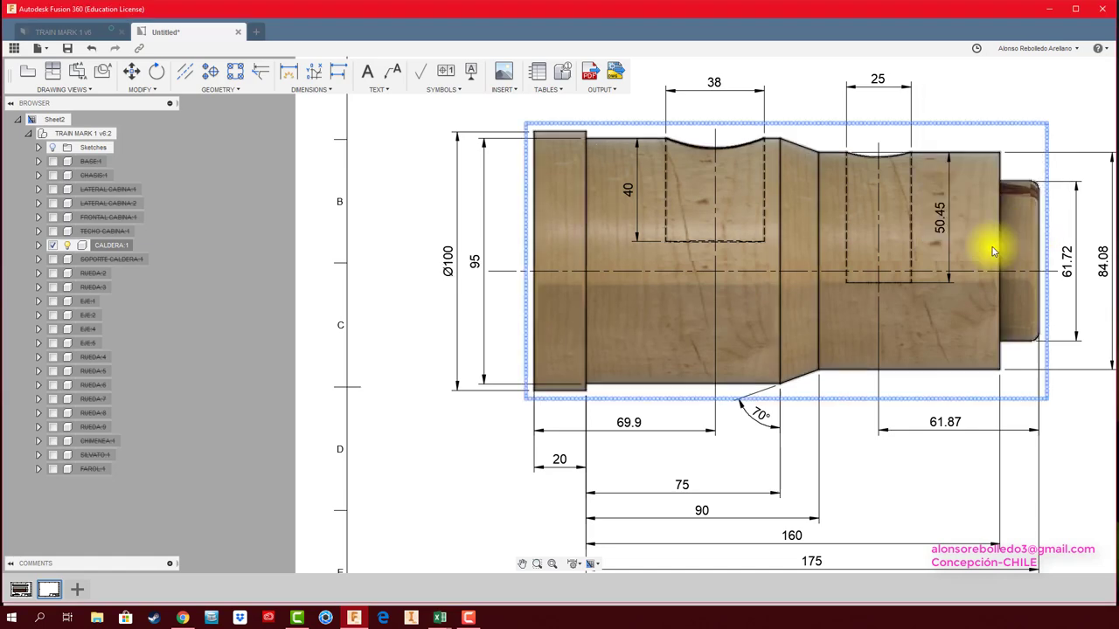
double_click(475, 266)
click(994, 135)
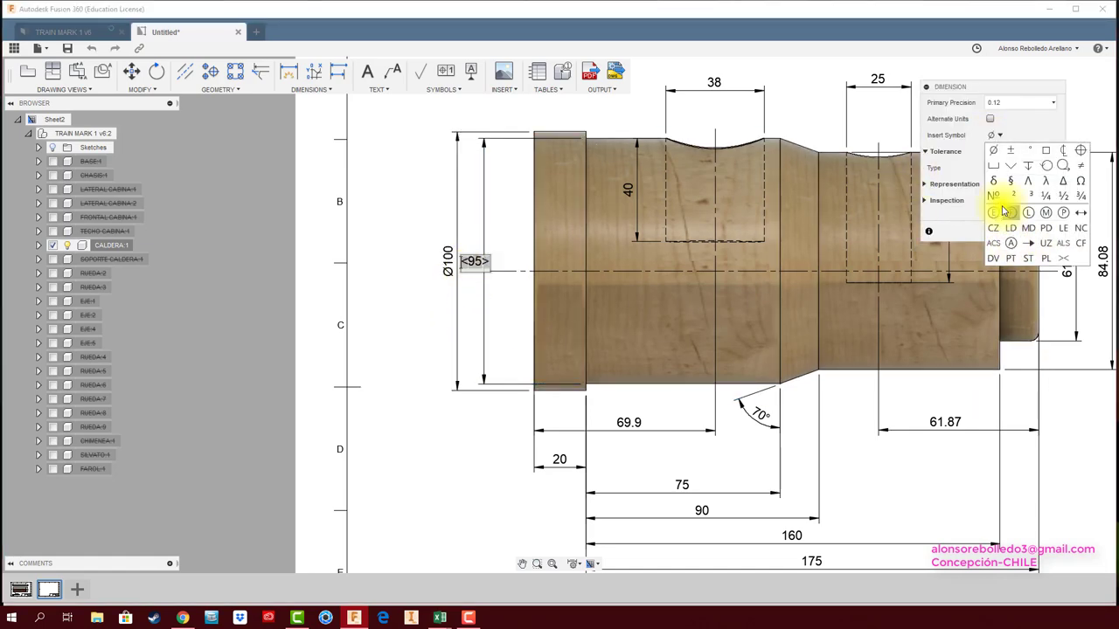
click(999, 212)
click(1038, 232)
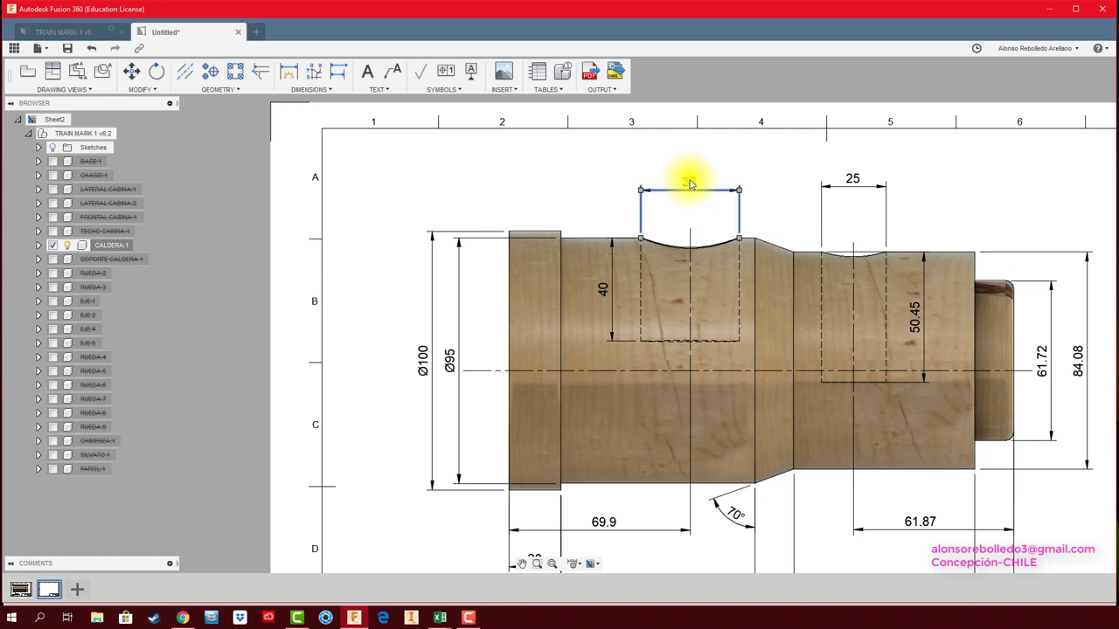
Add the diameter symbol to the 38 dimension, leaving the 25 width unchanged
double_click(690, 183)
click(998, 137)
click(994, 148)
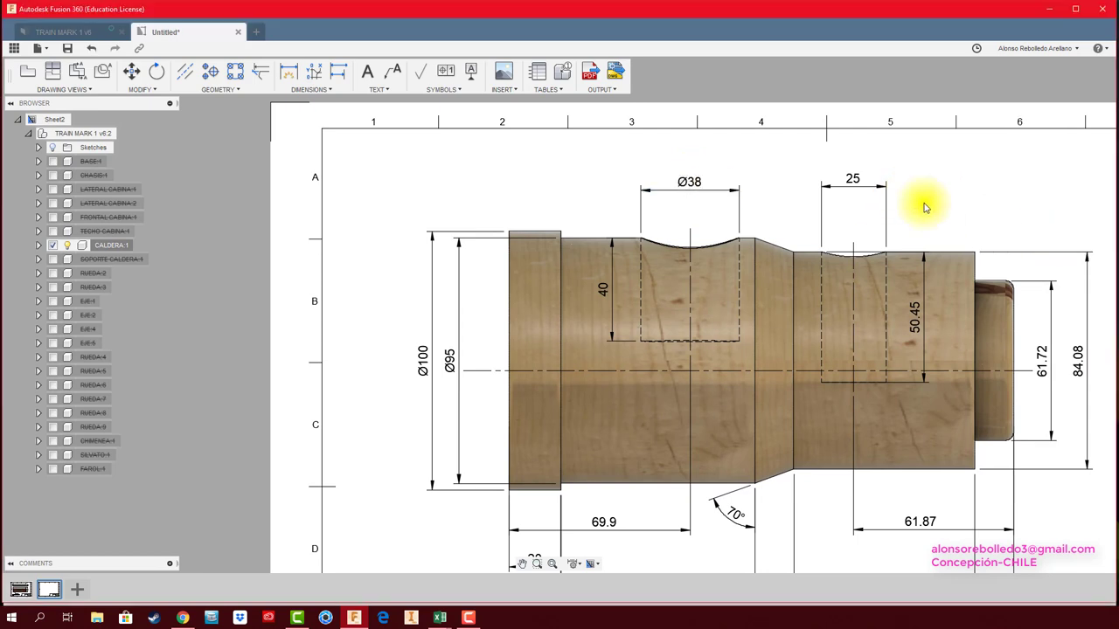
double_click(852, 179)
click(998, 137)
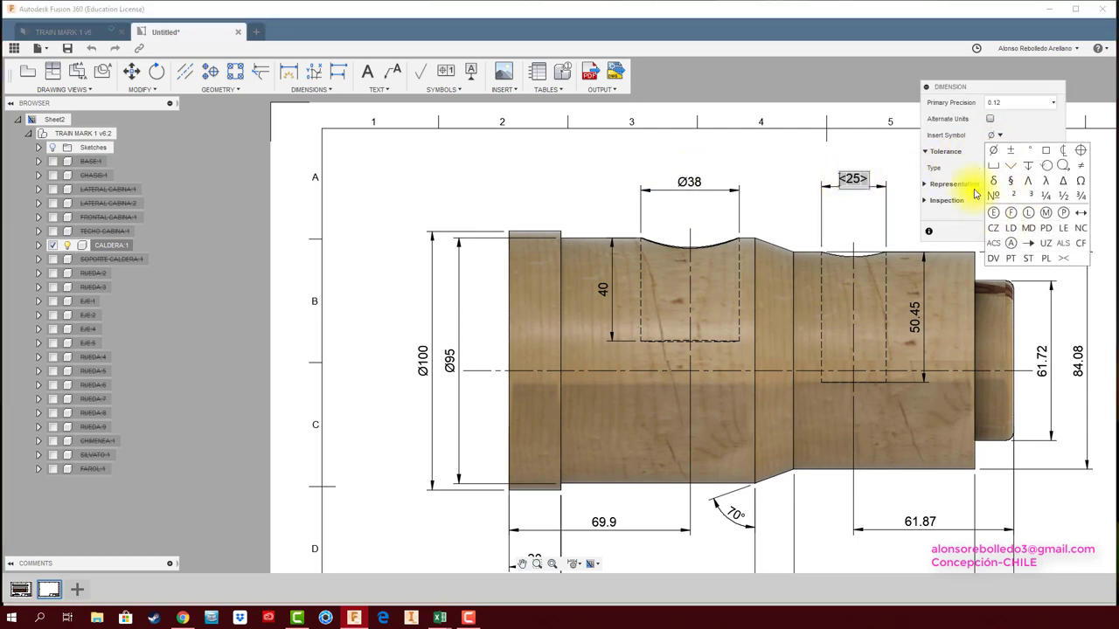
click(1040, 230)
Prefix the 61.72 and 84.08 dimensions with Ø, giving Ø61.72 and Ø84.08
double_click(713, 333)
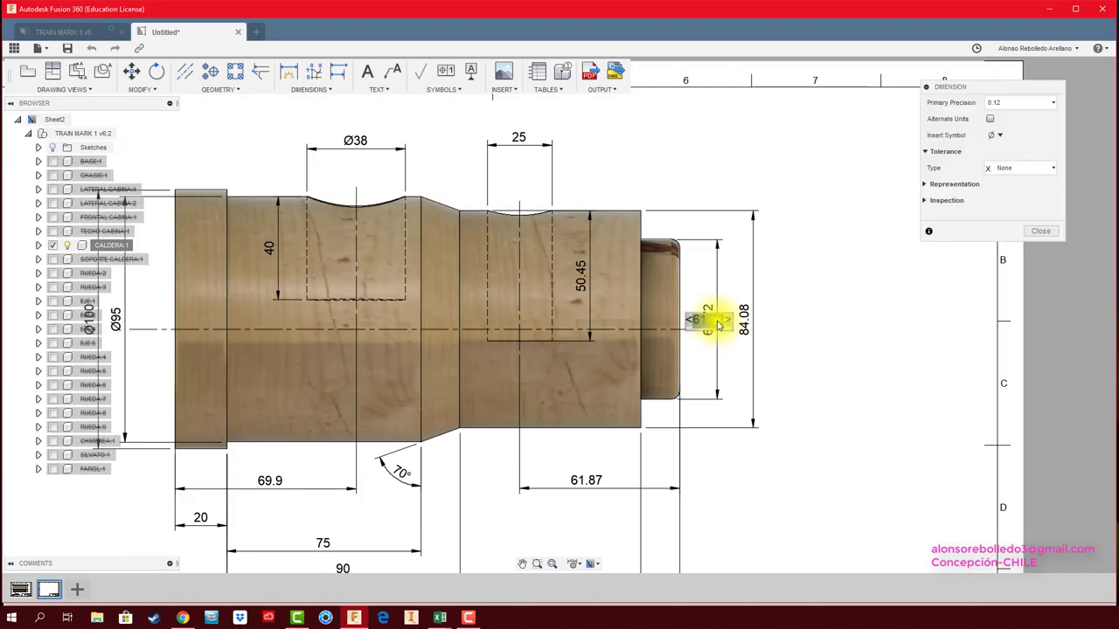
click(993, 138)
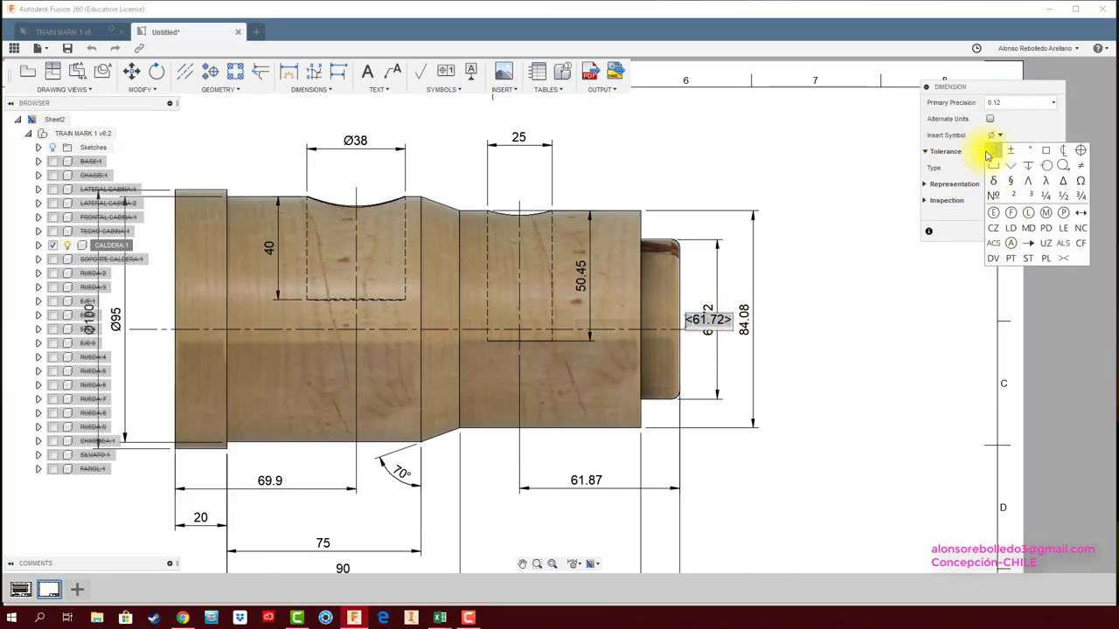
click(989, 150)
click(1038, 231)
double_click(743, 319)
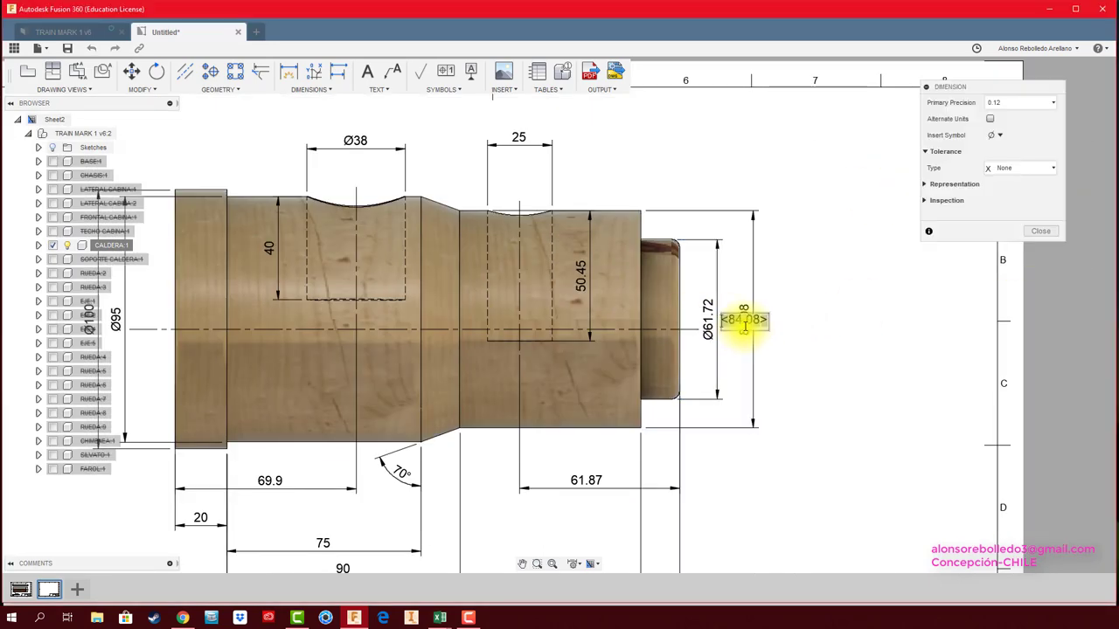
click(993, 136)
click(988, 150)
click(1038, 231)
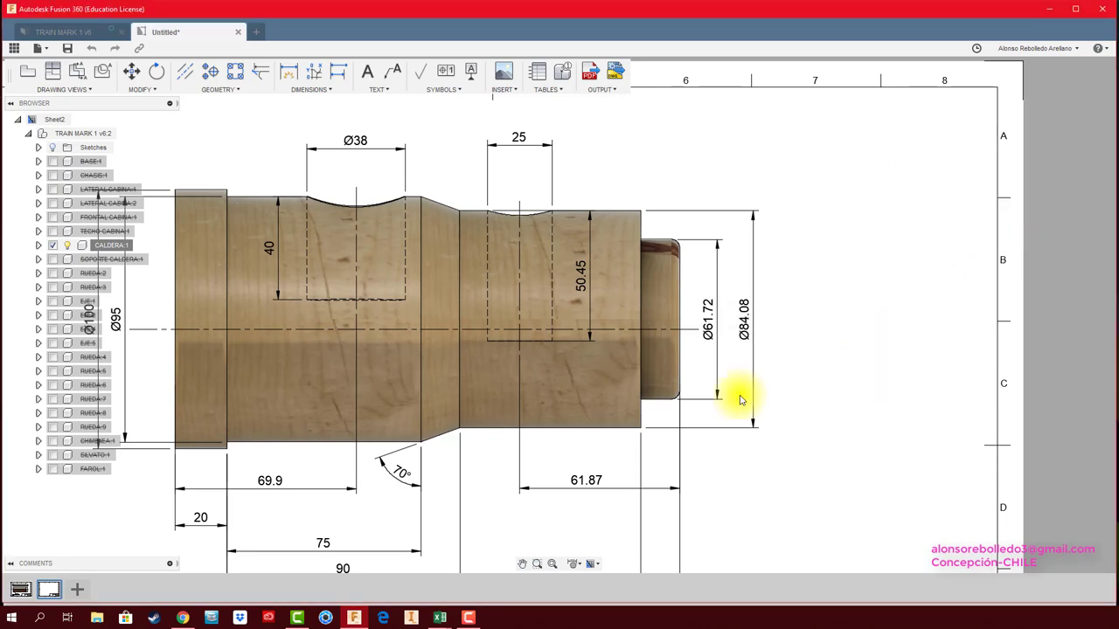
scroll(769, 384, down, 1)
Set Linear Dimension Precision to 0.1 in Document Settings, rounding 61.87 to 61.9
scroll(507, 397, down, 1)
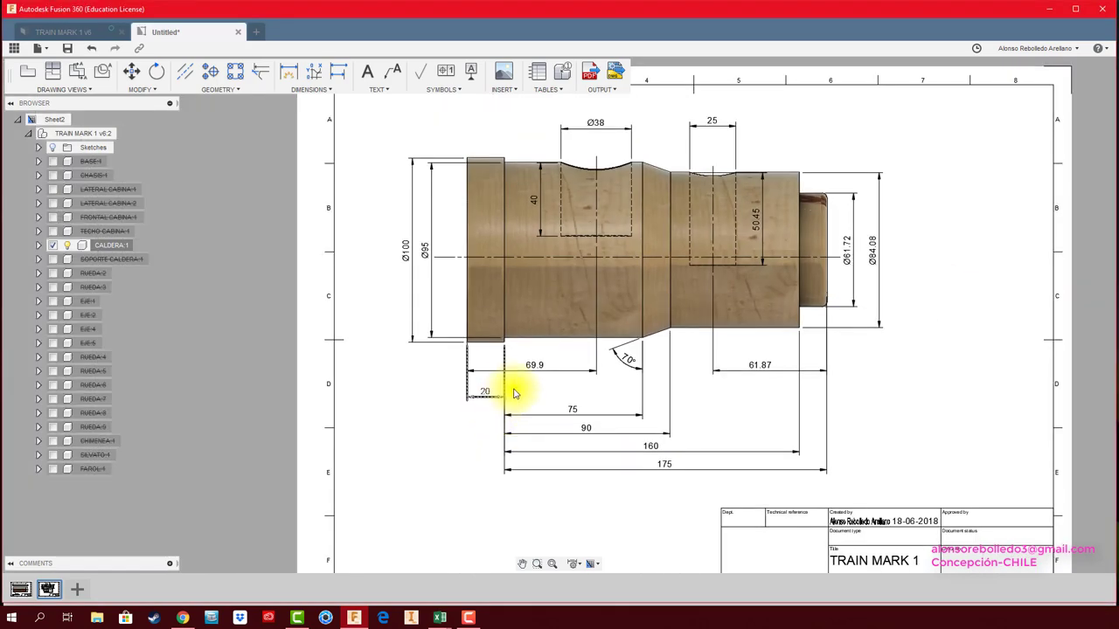
middle_drag(514, 394, 531, 227)
scroll(569, 419, up, 1)
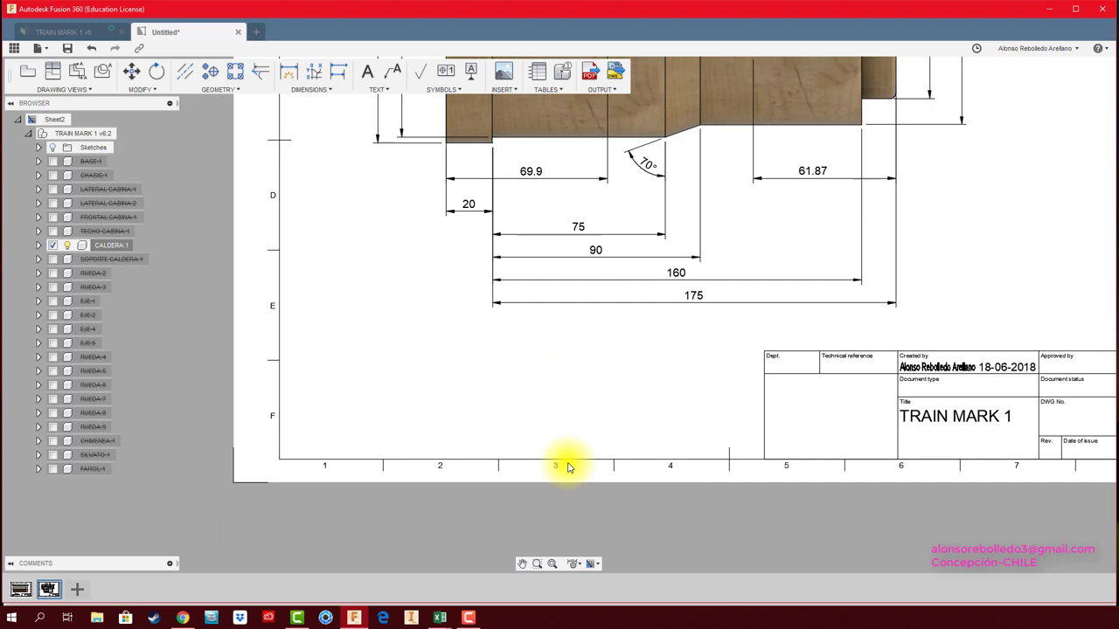
click(576, 564)
mouse_move(616, 504)
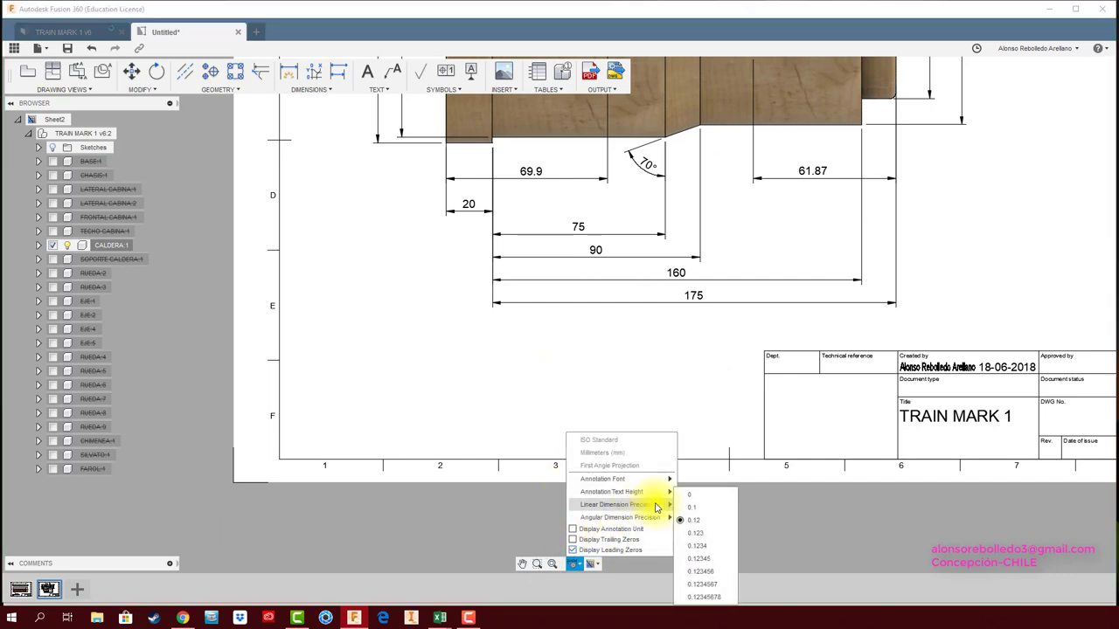
click(690, 507)
middle_drag(657, 341, 651, 452)
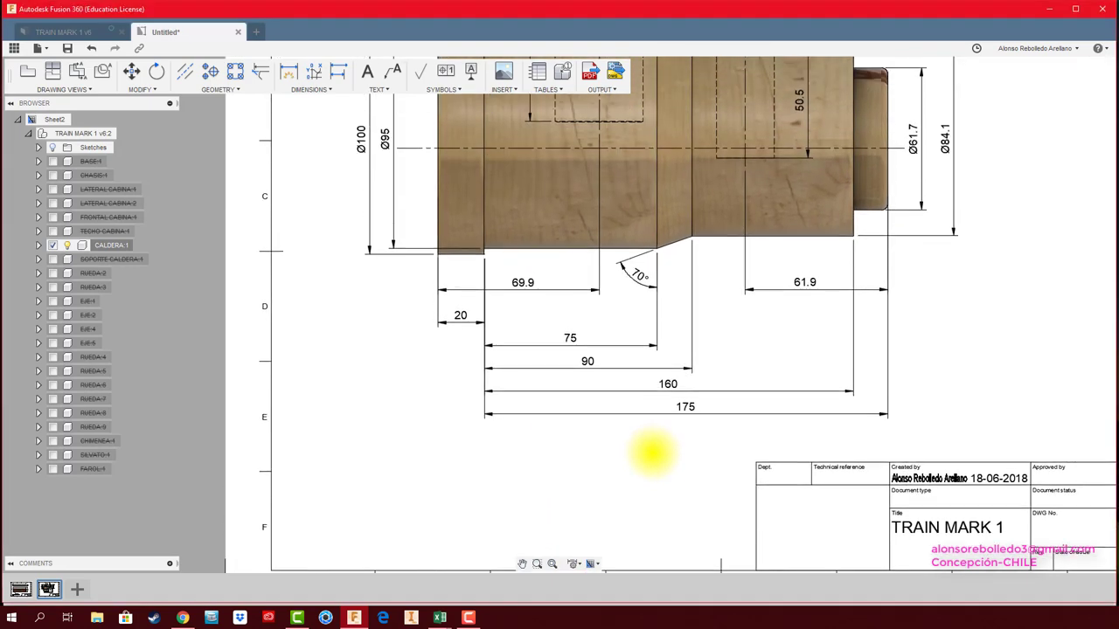
scroll(655, 454, down, 1)
scroll(652, 451, down, 1)
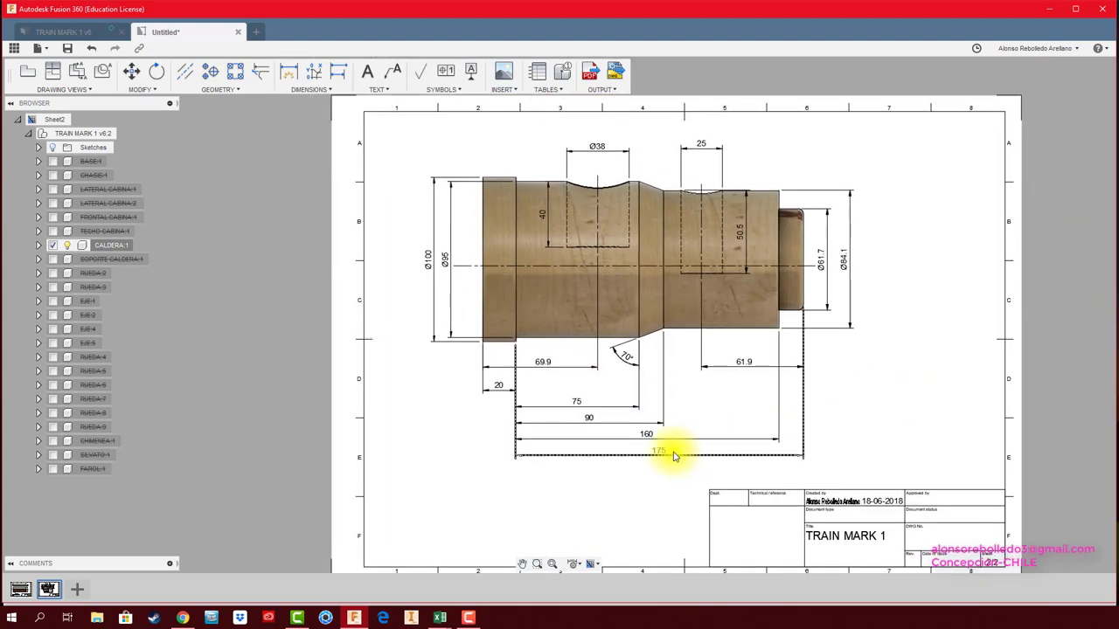
middle_drag(674, 452, 538, 464)
scroll(645, 374, up, 1)
Add a 'TORNEAR Raulí' leader note pointing at the larger right section's top edge
scroll(644, 362, up, 1)
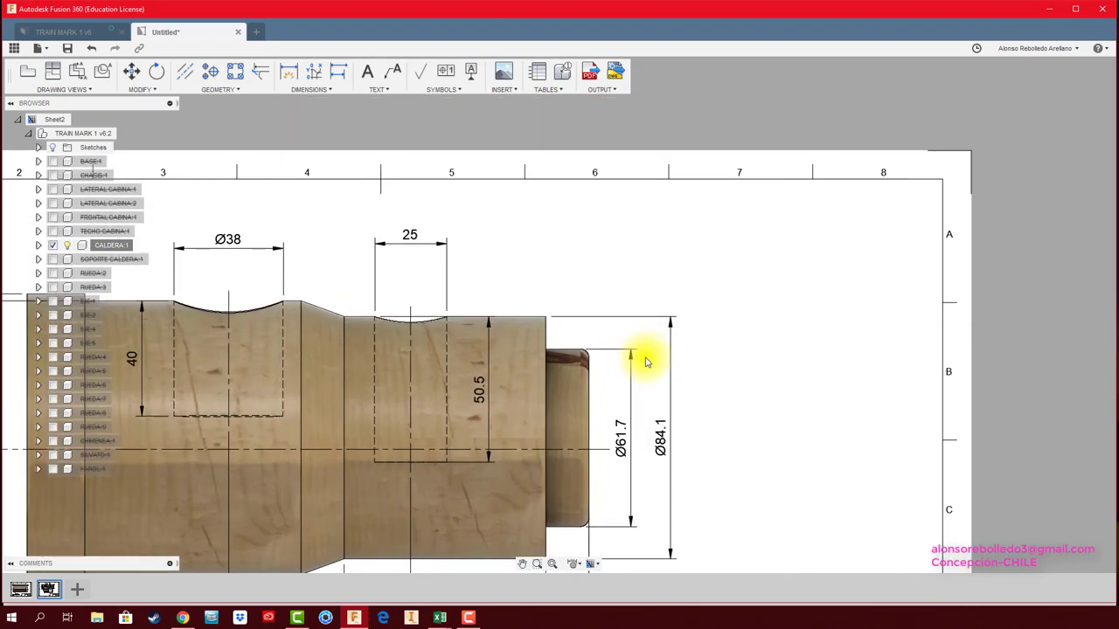
click(405, 79)
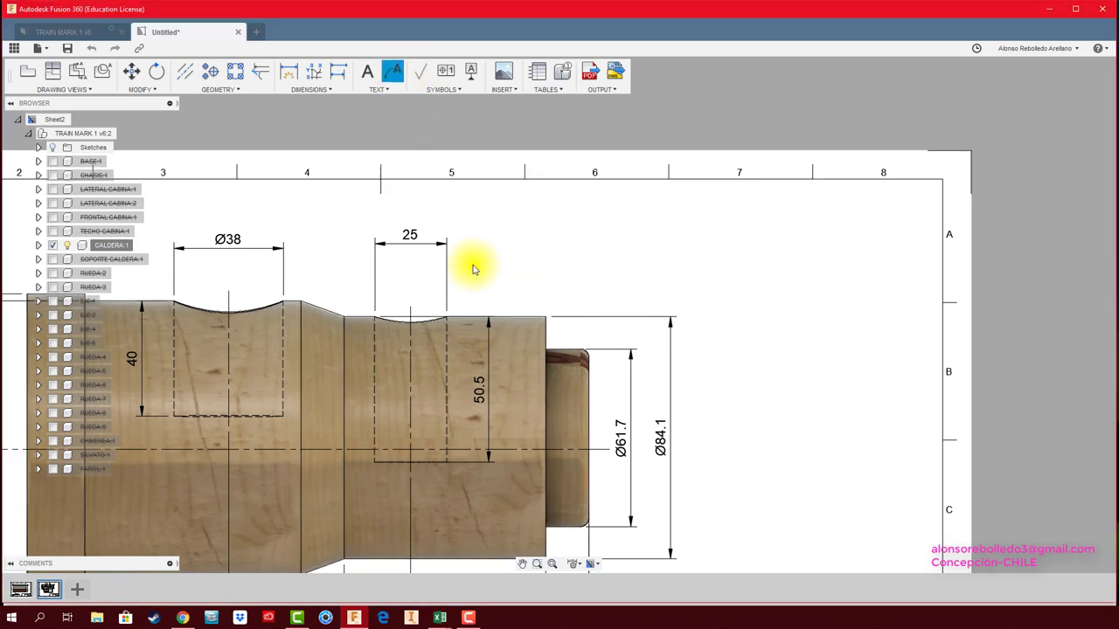
click(507, 318)
click(551, 240)
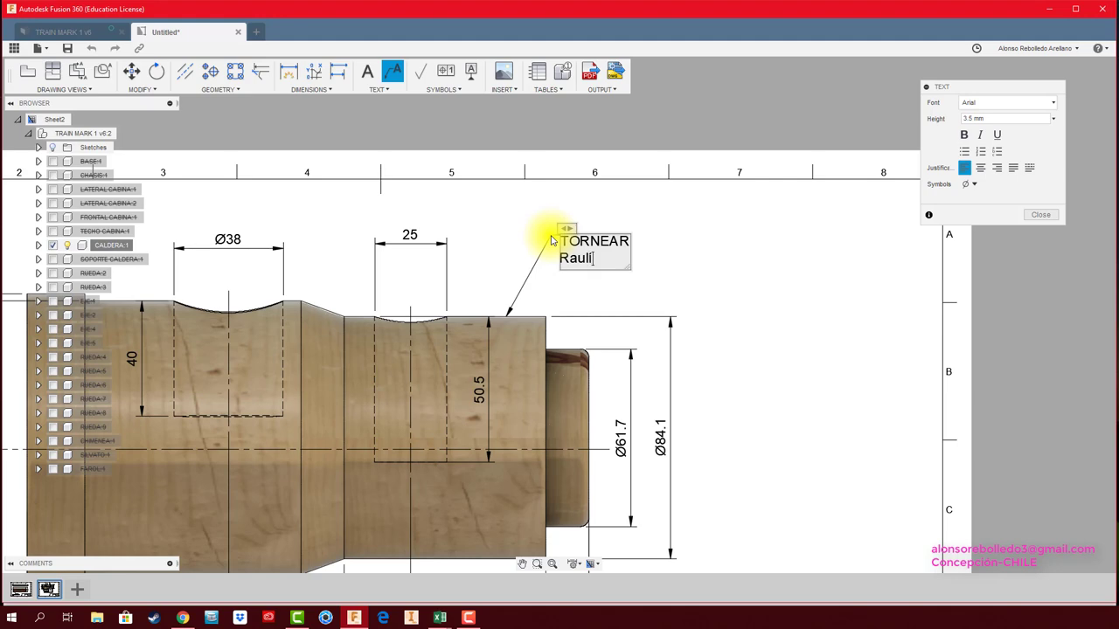
click(1045, 217)
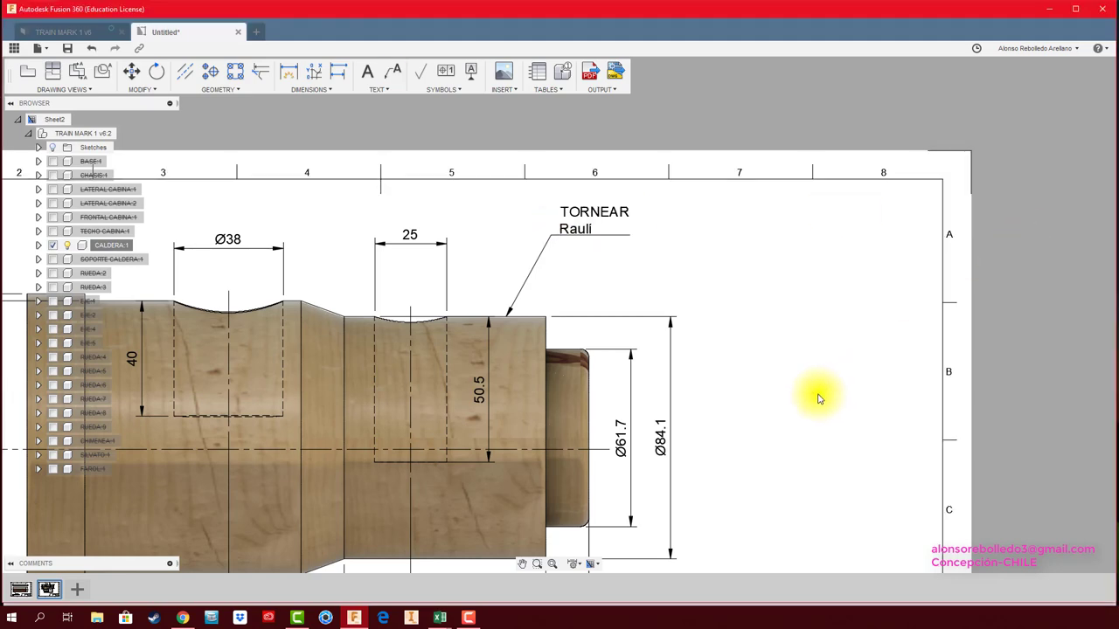
scroll(782, 437, down, 3)
scroll(951, 239, up, 2)
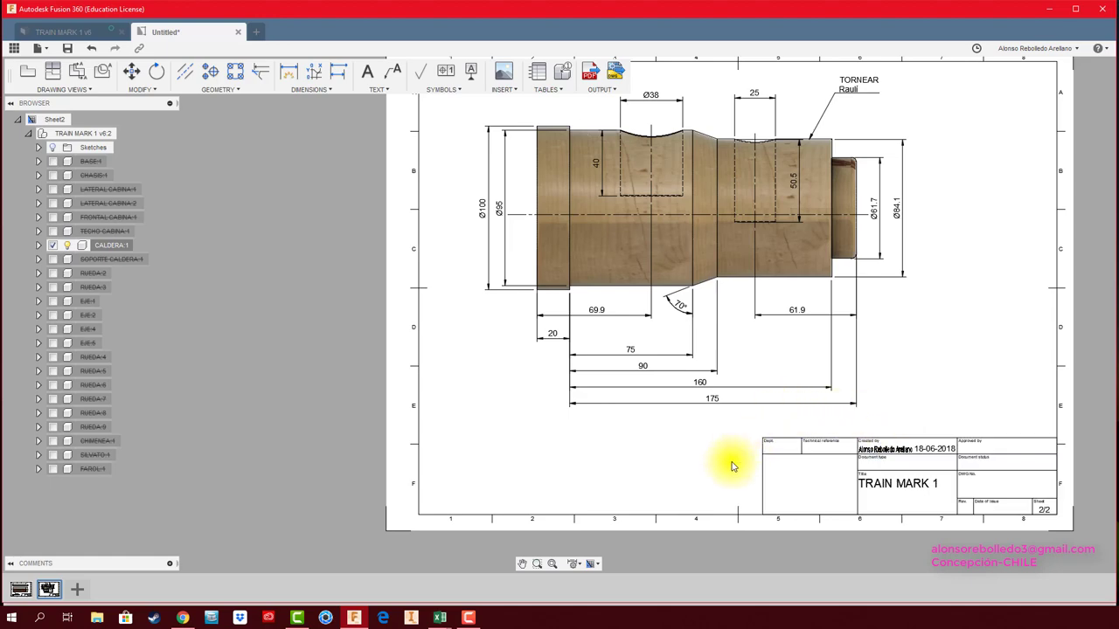
mouse_move(744, 449)
middle_down()
mouse_move(631, 474)
mouse_move(653, 481)
middle_up()
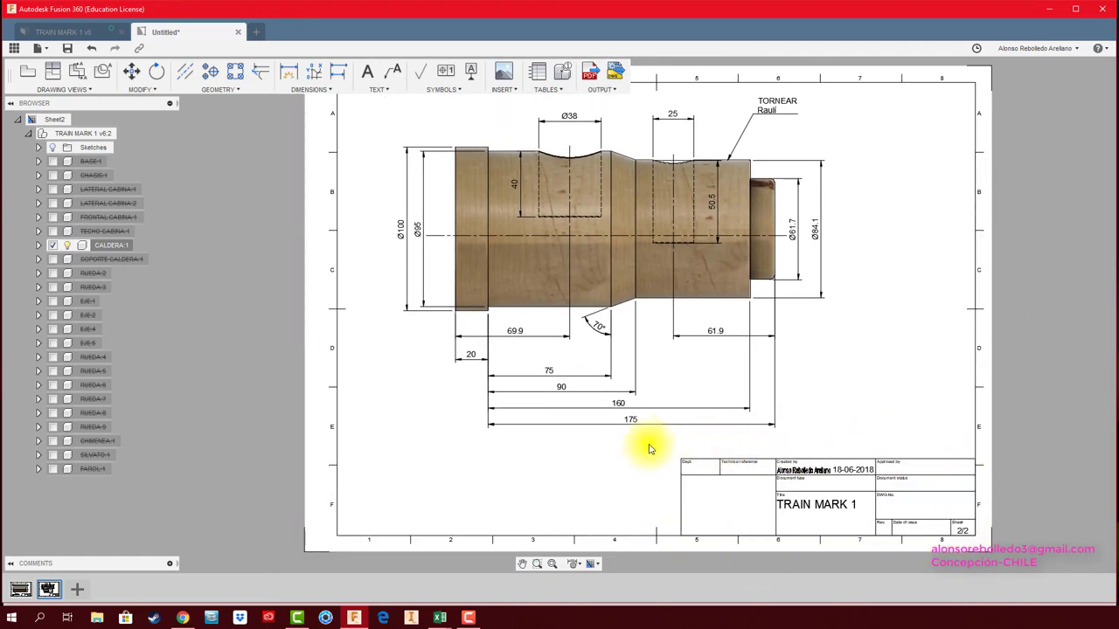
middle_drag(626, 459, 629, 464)
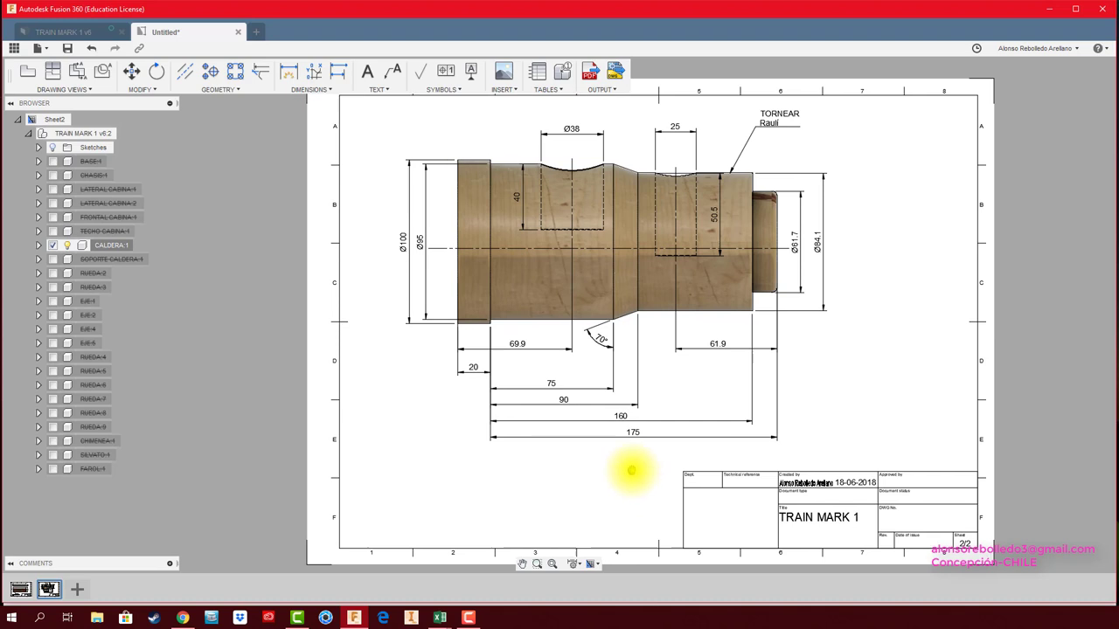
click(25, 594)
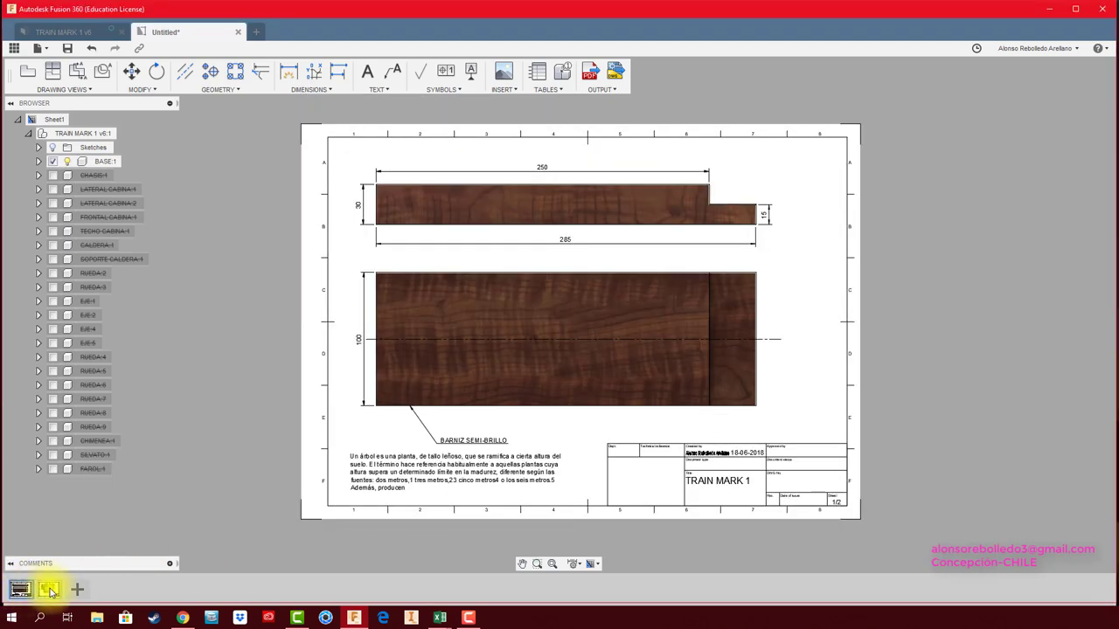
click(49, 590)
mouse_move(449, 399)
middle_down()
mouse_move(442, 427)
mouse_move(444, 415)
middle_up()
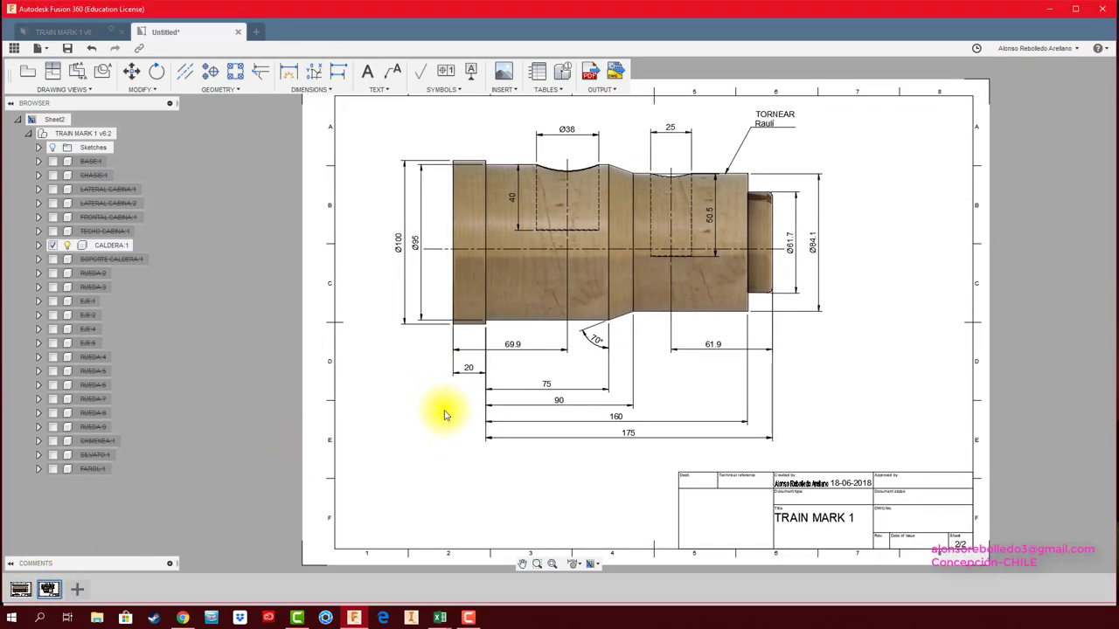